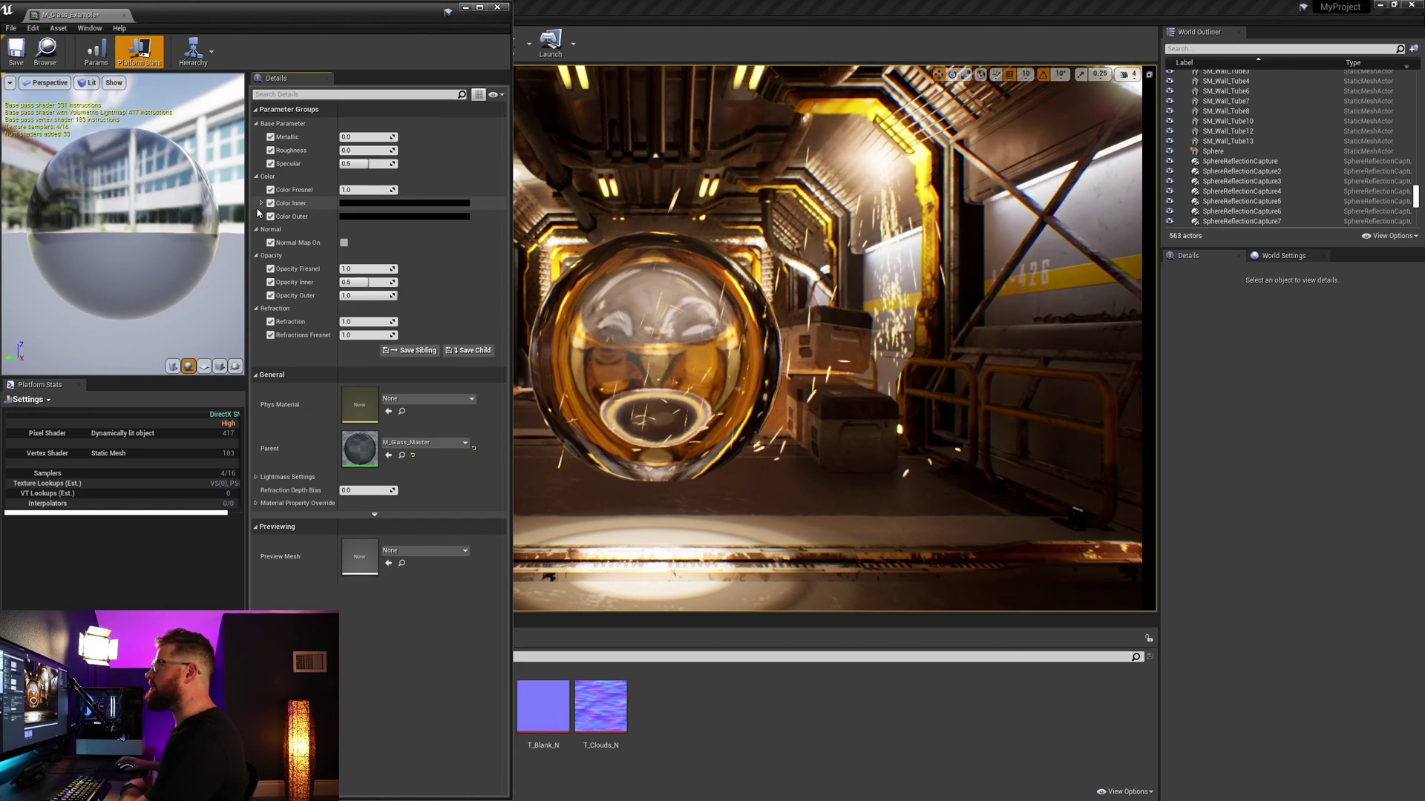
# Step: Try a pink outer color, a purple inner color and a Color Fresnel of about 2.92 on the glass instance
pyautogui.click(368, 215)
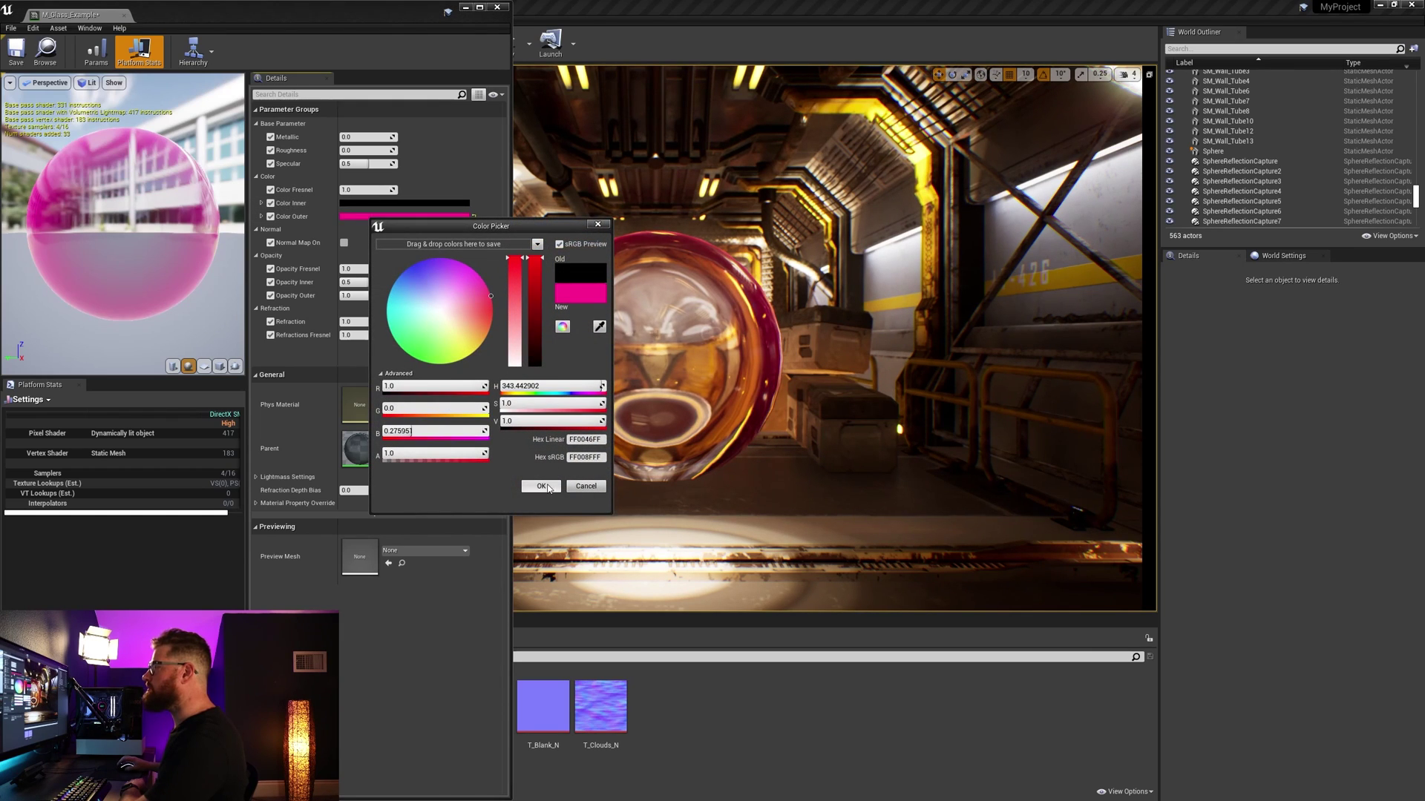
pyautogui.click(548, 487)
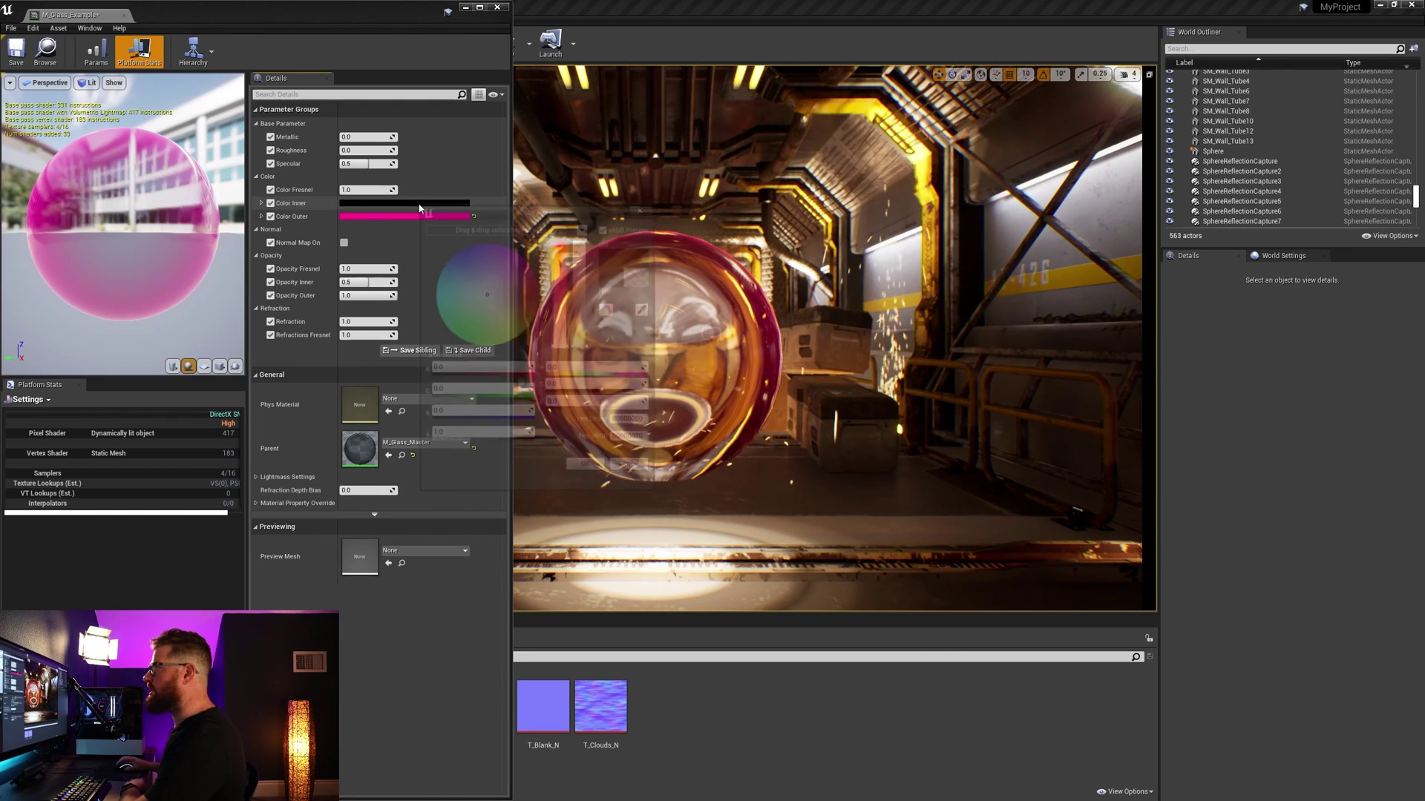
pyautogui.moveTo(367, 189)
pyautogui.mouseDown()
pyautogui.moveTo(415, 189)
pyautogui.moveTo(378, 190)
pyautogui.mouseUp()
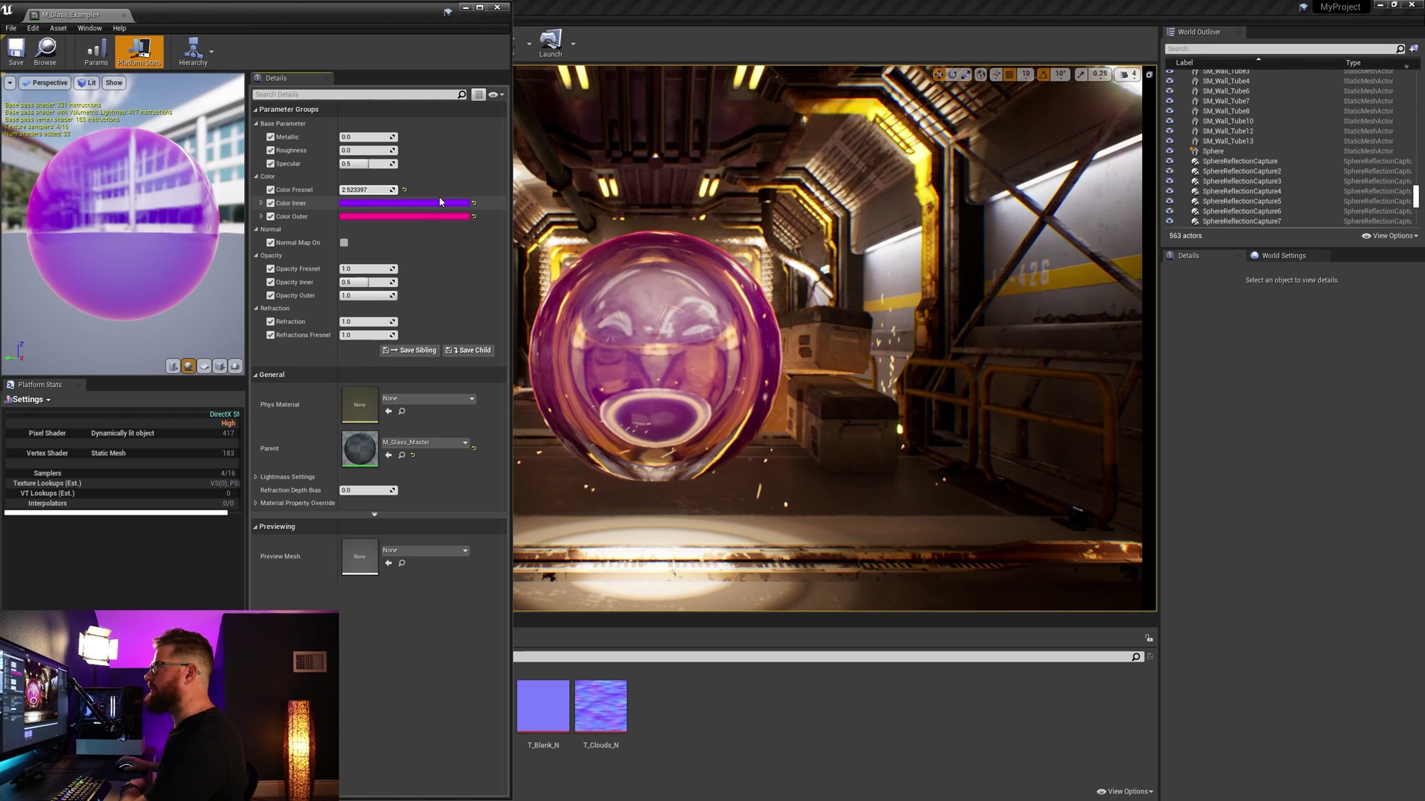
# Step: Turn on the normal map, try different Normal Map Tiling and Flatness values, and switch the map off again
pyautogui.click(344, 242)
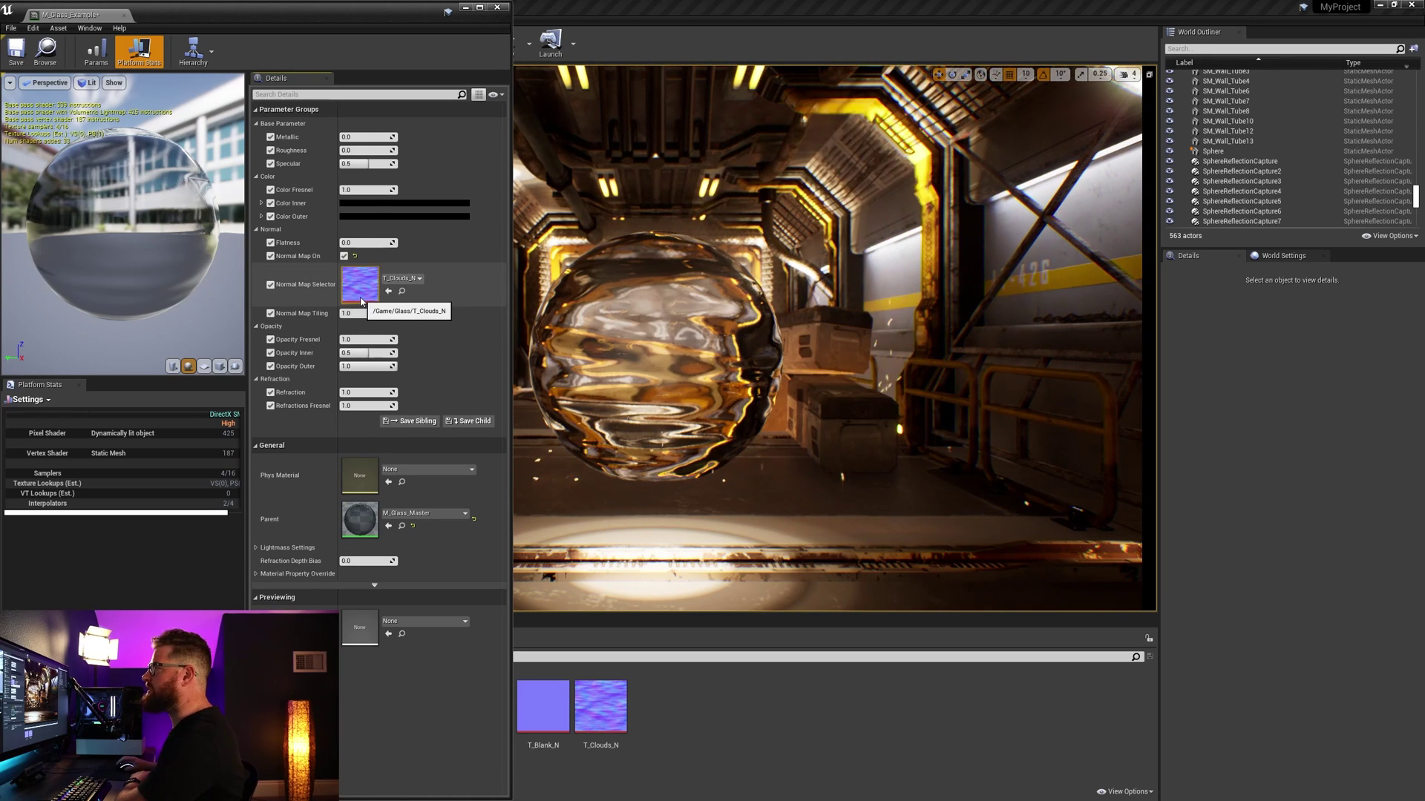
pyautogui.moveTo(358, 314); pyautogui.dragTo(387, 314)
pyautogui.moveTo(368, 243); pyautogui.dragTo(406, 242)
pyautogui.click(343, 256)
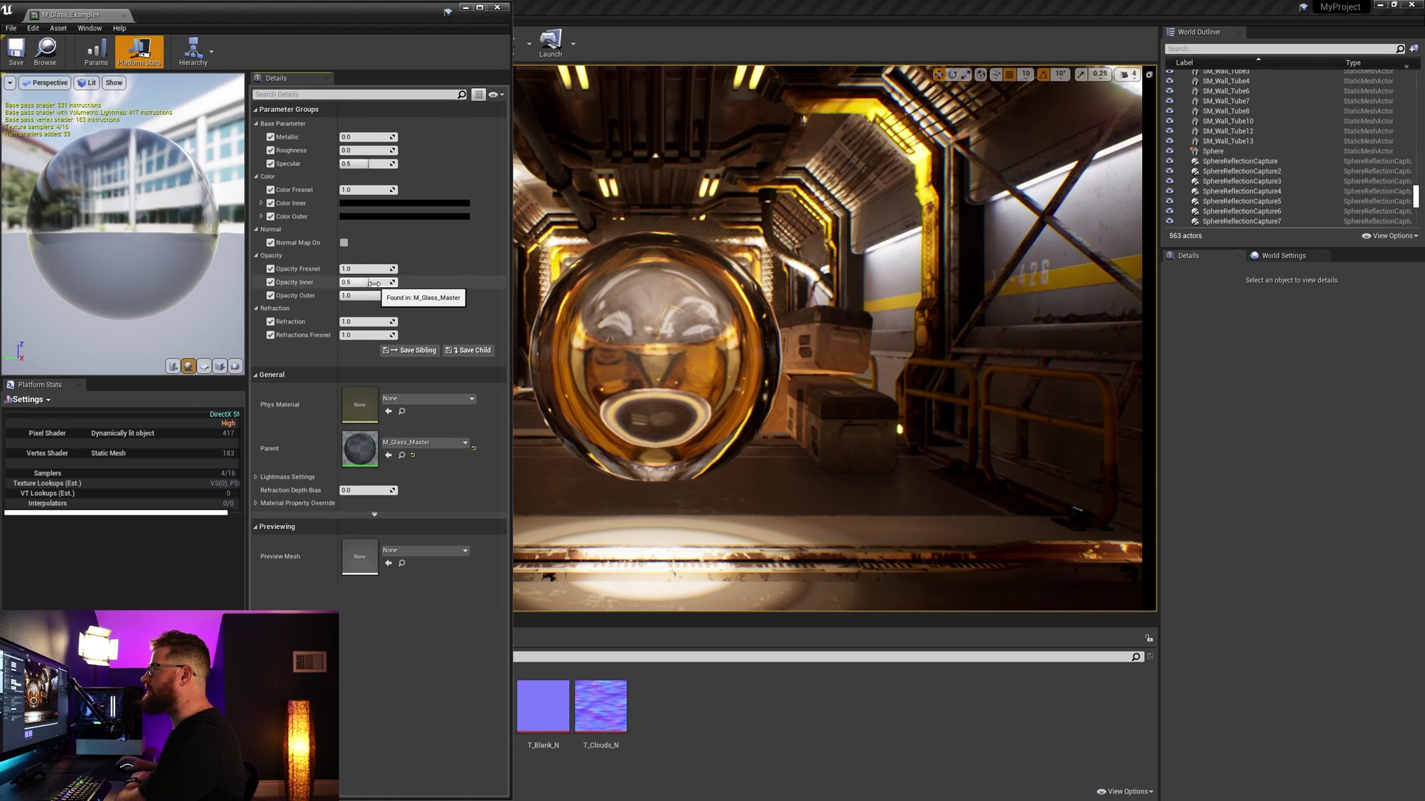
# Step: Try different Opacity Inner and Opacity Fresnel values, reset both, and vary the refraction settings of the glass
pyautogui.moveTo(374, 283)
pyautogui.mouseDown()
pyautogui.moveTo(340, 284)
pyautogui.moveTo(385, 283)
pyautogui.mouseUp()
pyautogui.moveTo(385, 296); pyautogui.dragTo(351, 282)
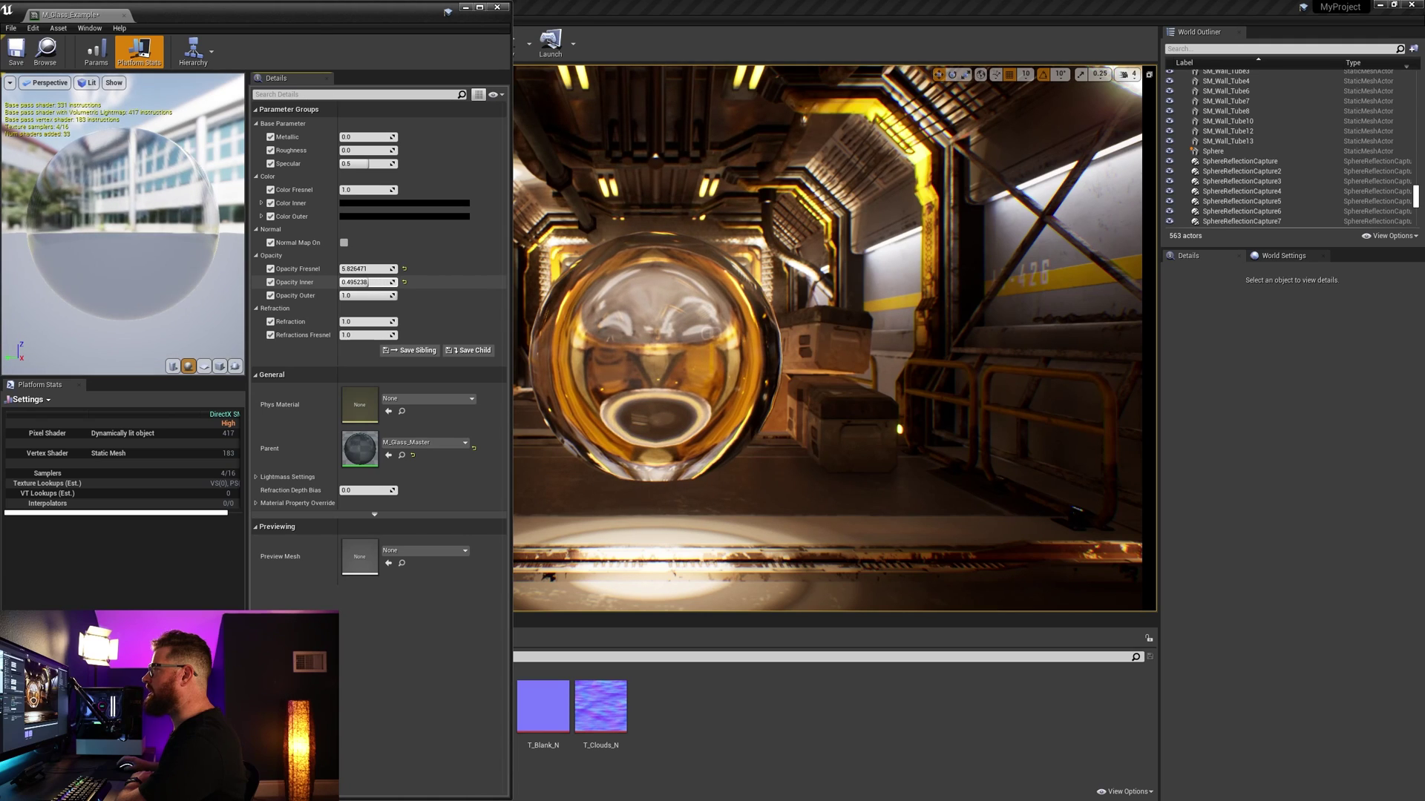
pyautogui.click(405, 282)
pyautogui.click(404, 269)
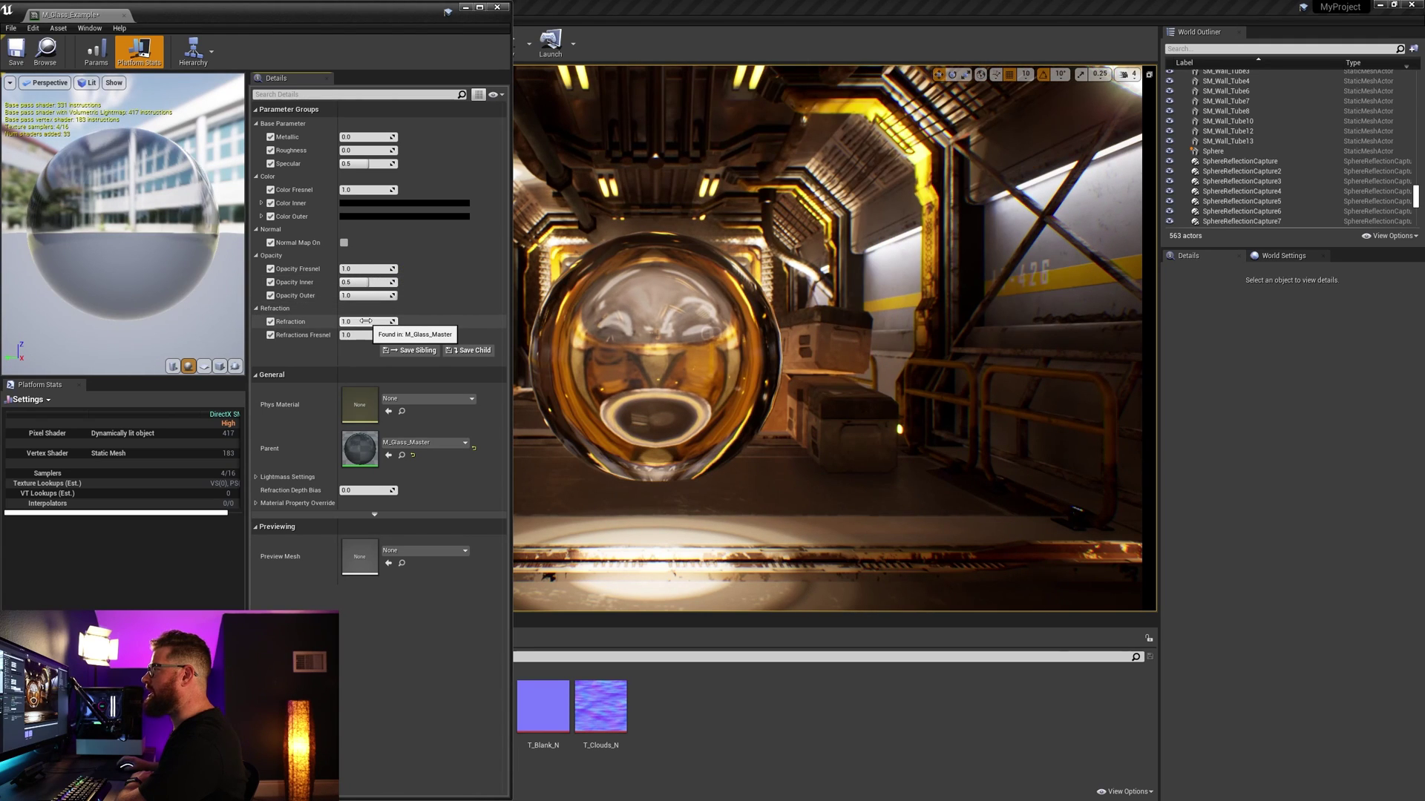
pyautogui.moveTo(367, 321); pyautogui.dragTo(398, 335)
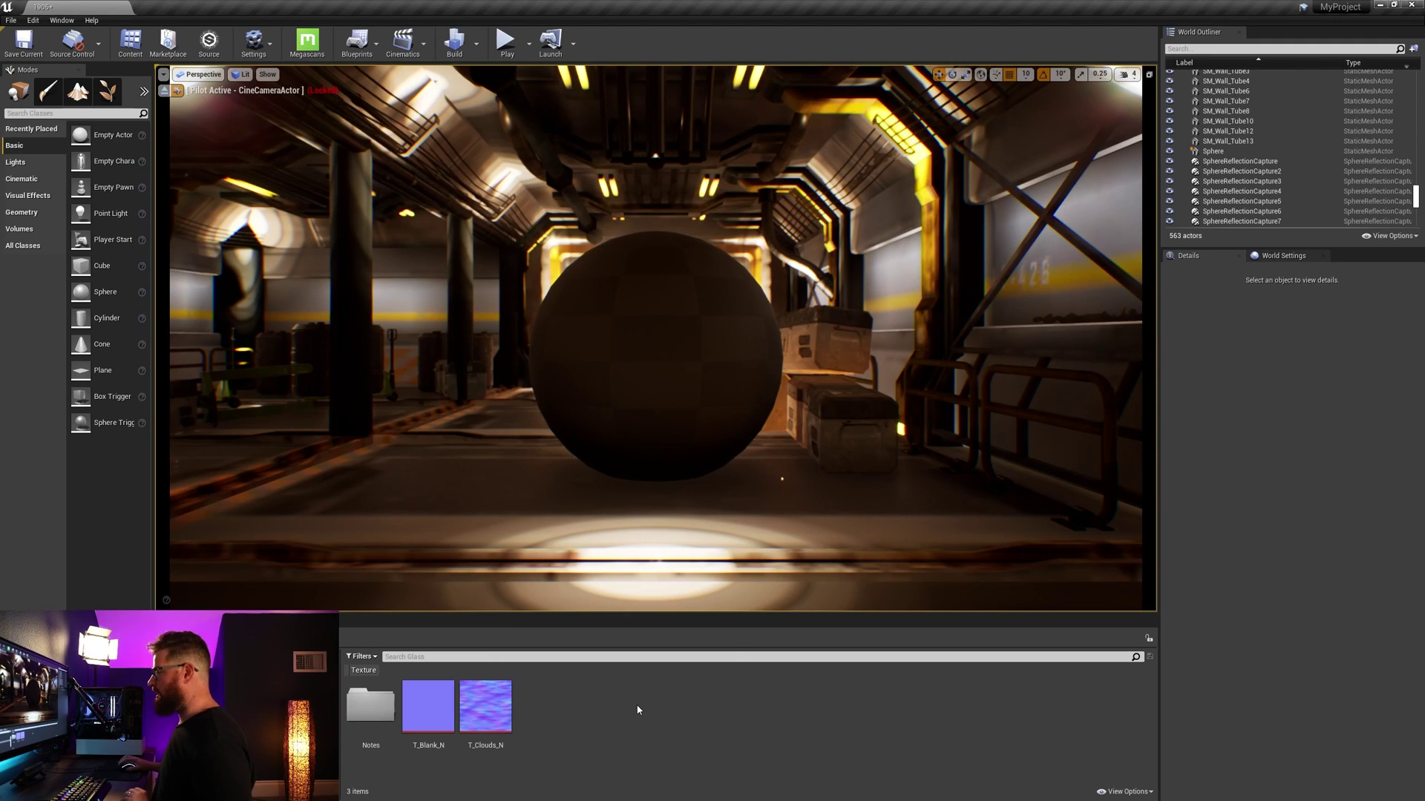
# Step: Create a new material named M_Glass_Master in the Glass folder
pyautogui.rightClick(635, 708)
pyautogui.click(676, 511)
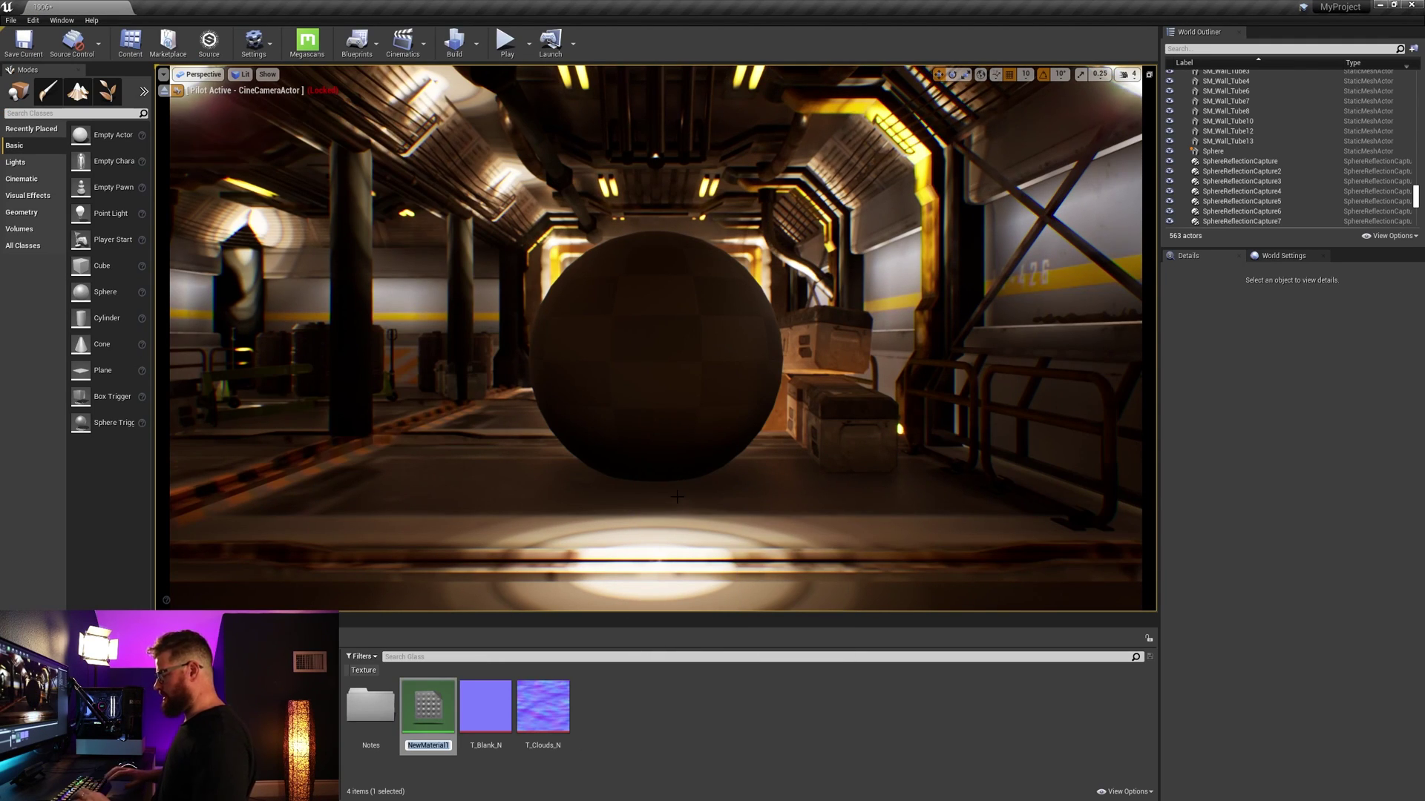
pyautogui.write('M_Glass_Master')
pyautogui.press('Return')
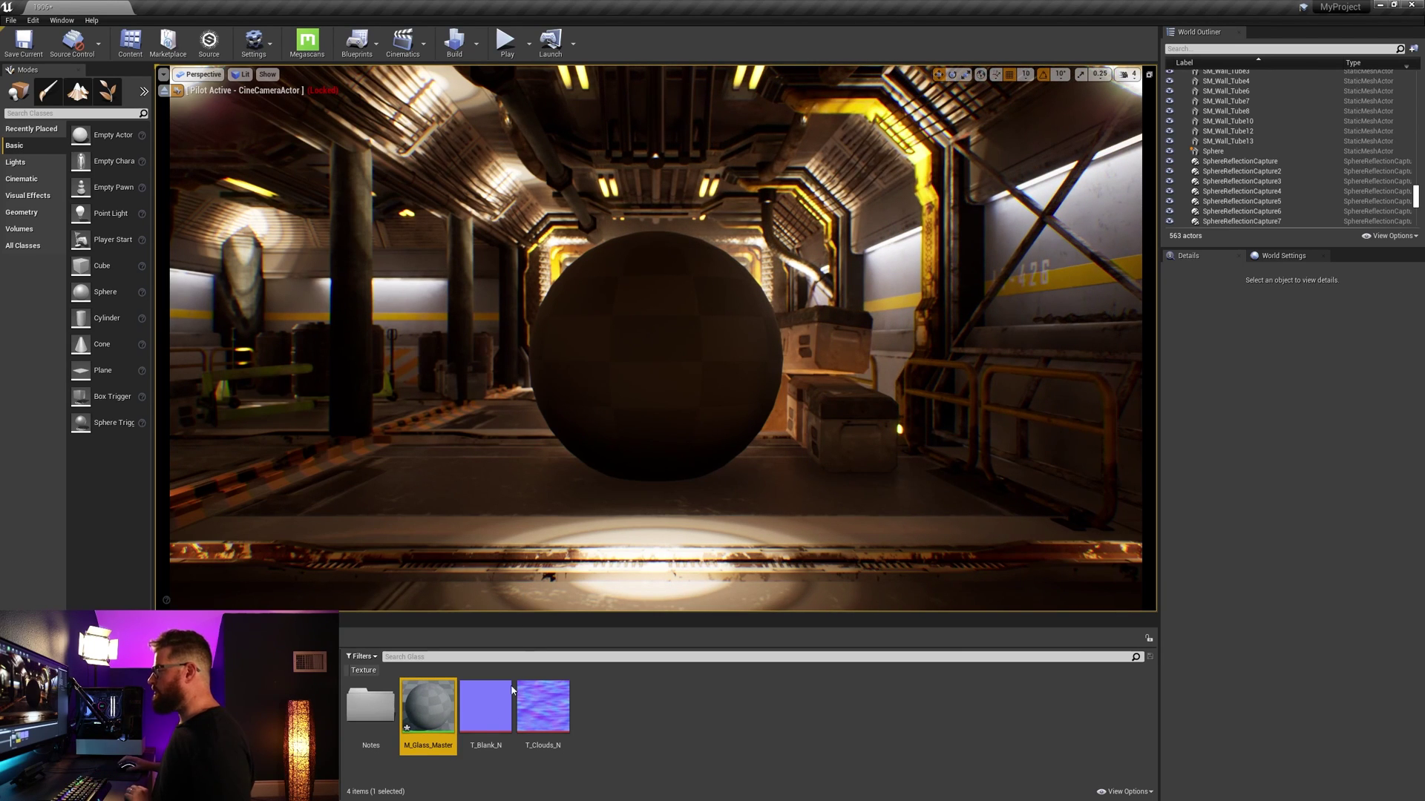
# Step: Create a material instance of M_Glass_Master and name it M_Glass_Example
pyautogui.rightClick(428, 705)
pyautogui.click(482, 463)
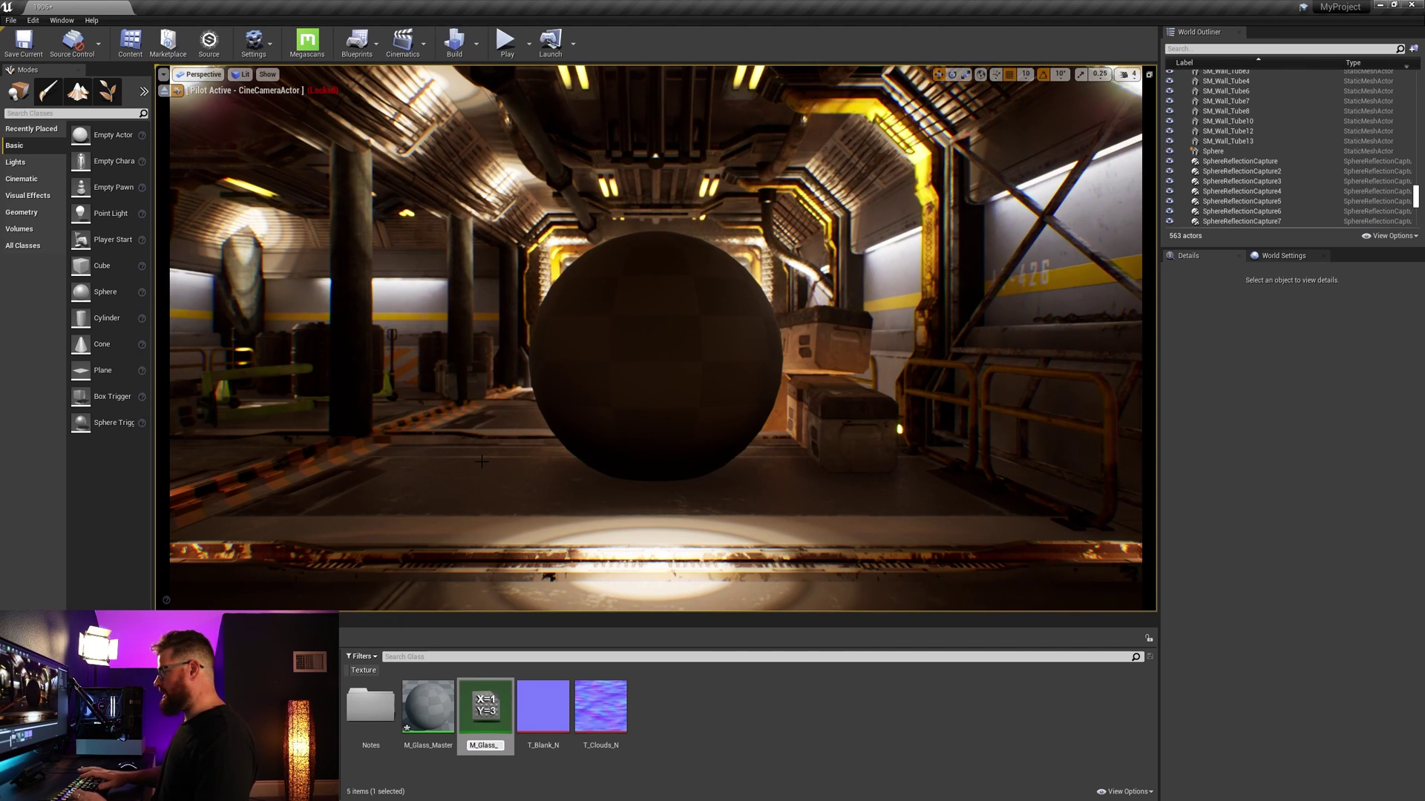
pyautogui.write('Example')
pyautogui.press('Return')
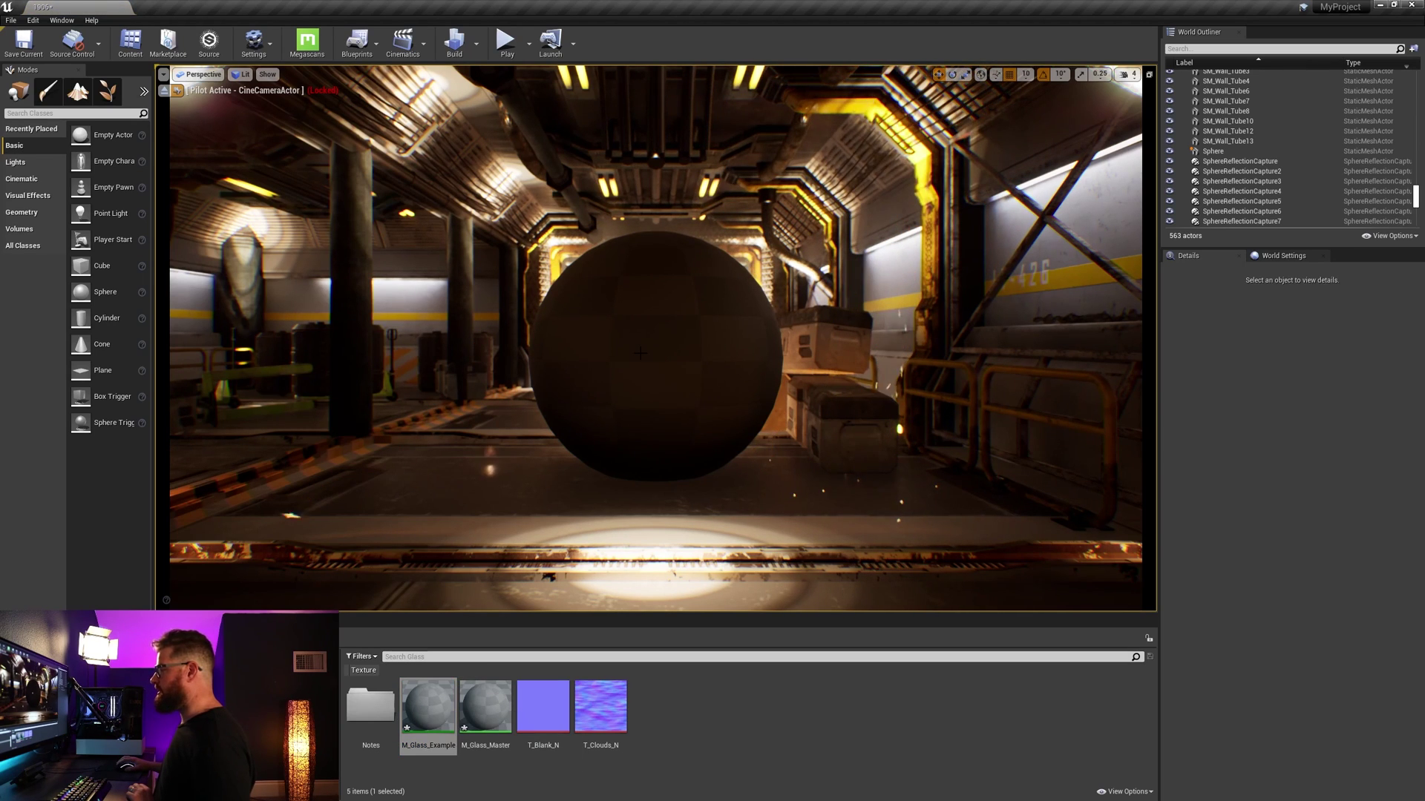
# Step: Open M_Glass_Master and add two Constant3Vector nodes, one above the other, before the main material node
pyautogui.click(485, 706)
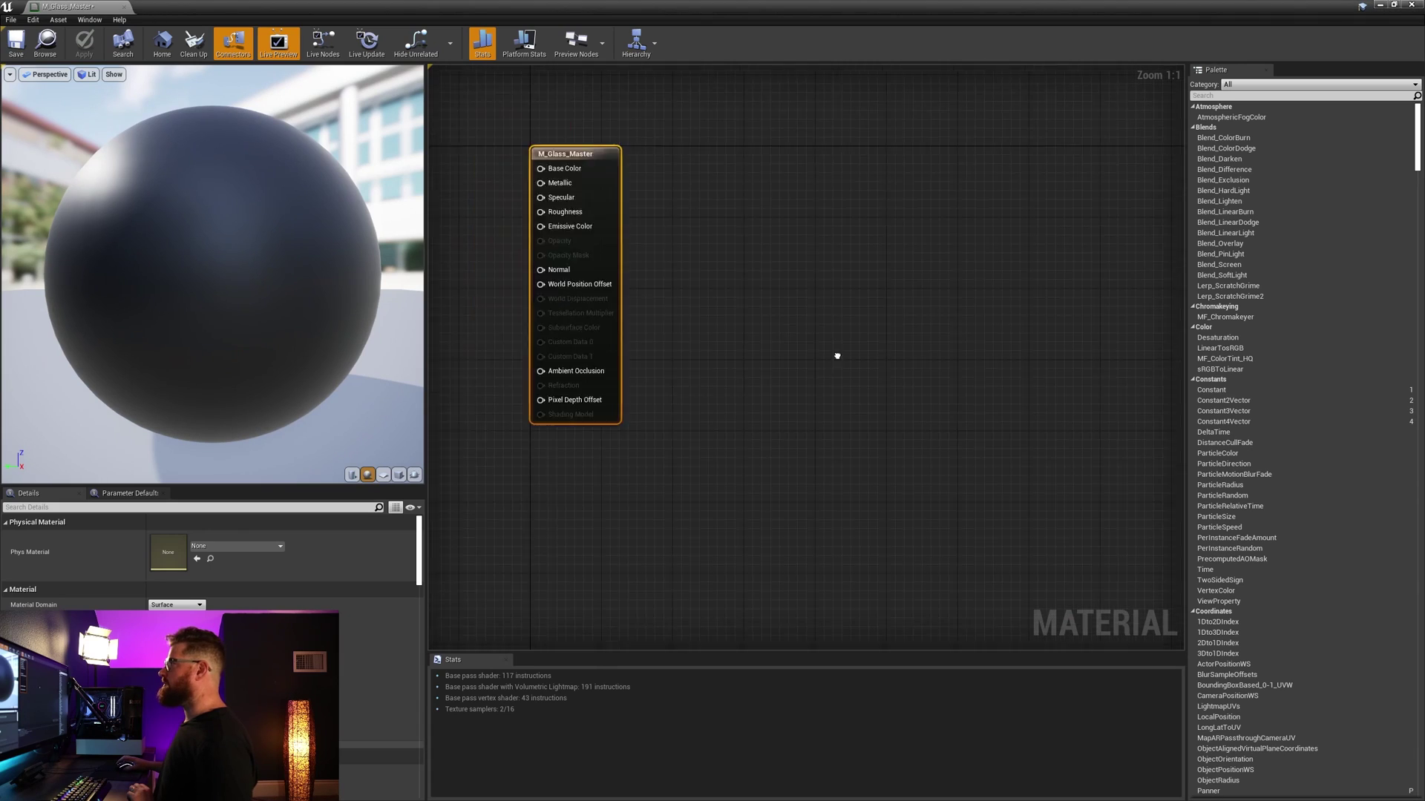
pyautogui.moveTo(836, 356); pyautogui.dragTo(1157, 353, button='right')
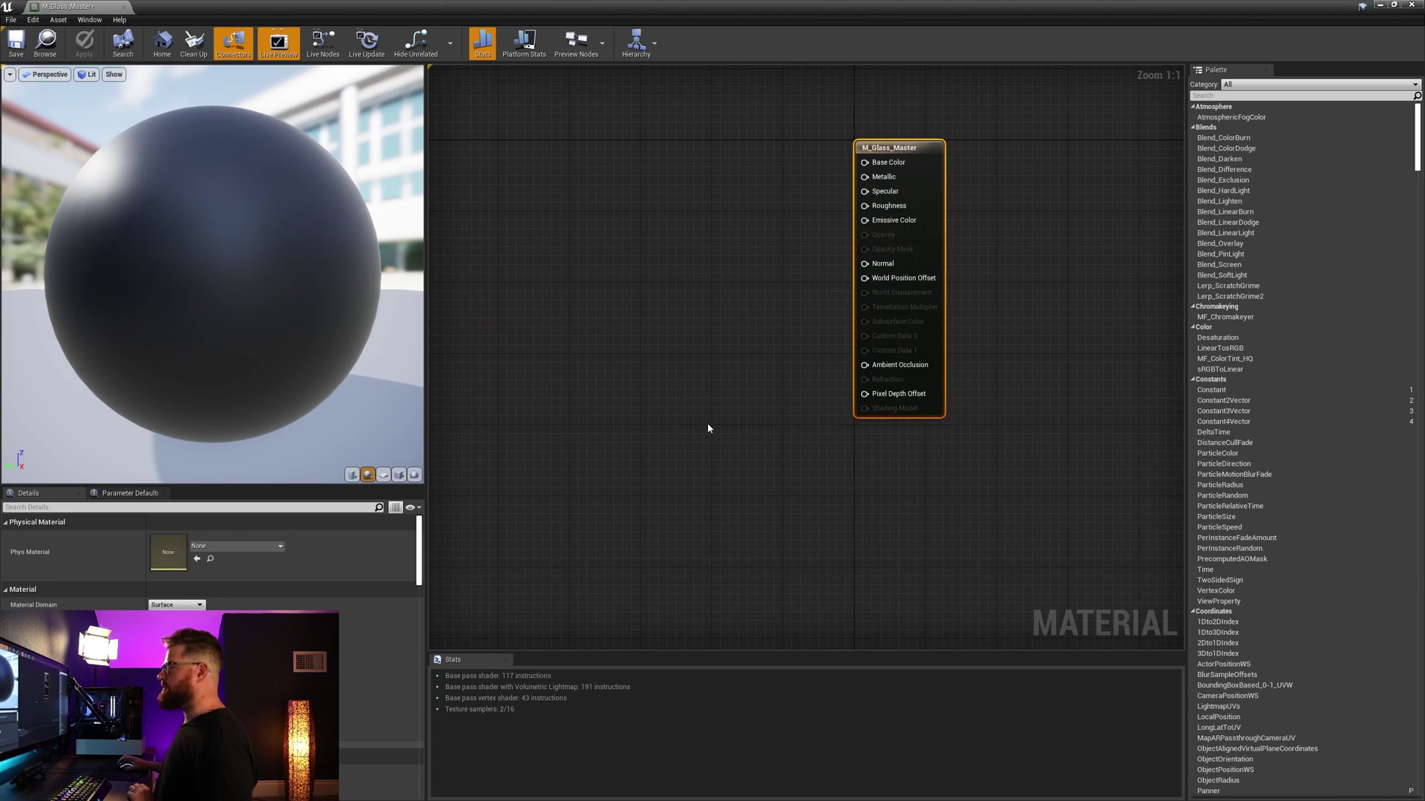
pyautogui.moveTo(706, 415); pyautogui.dragTo(747, 404, button='right')
pyautogui.moveTo(706, 254); pyautogui.dragTo(732, 371, button='right')
pyautogui.click(671, 205)
pyautogui.click(665, 156)
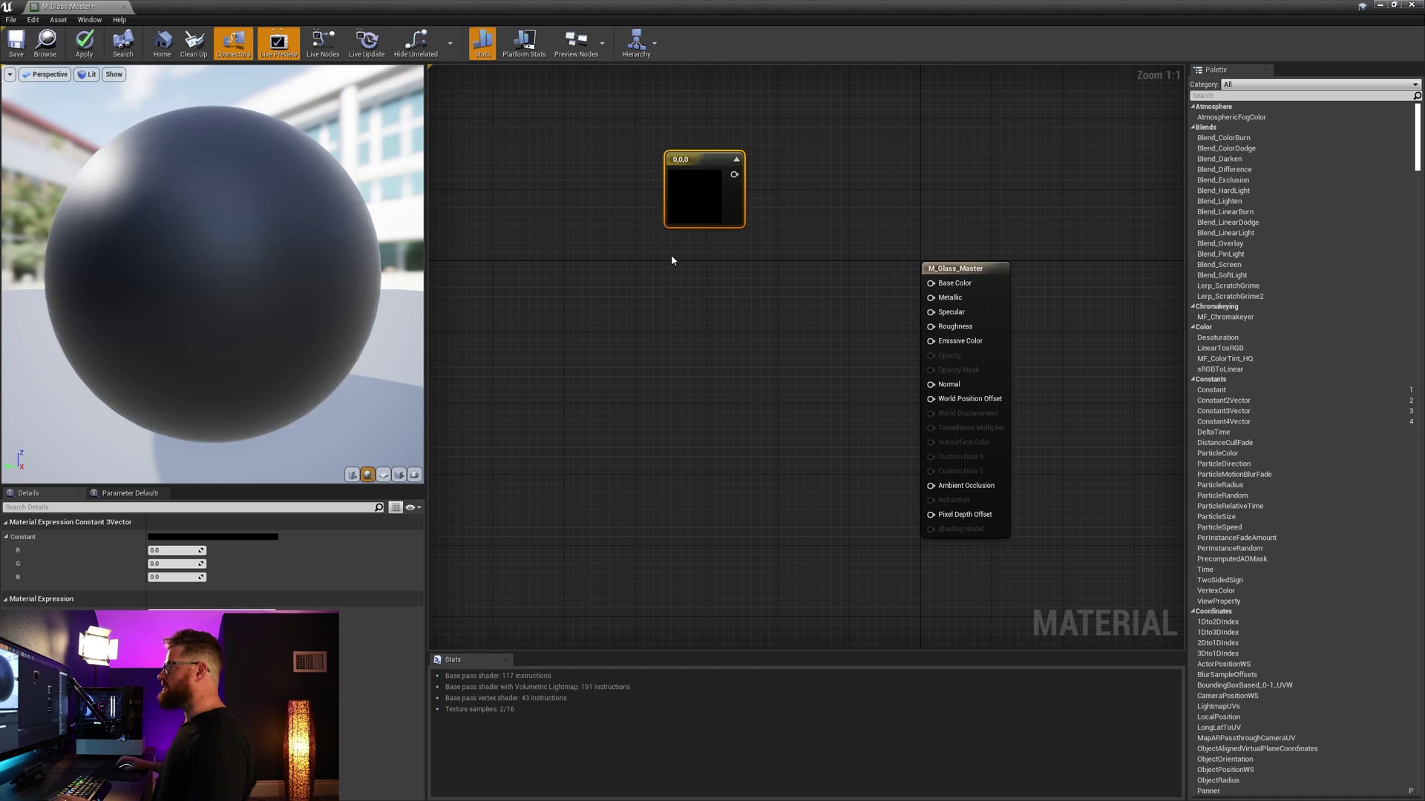
pyautogui.click(670, 255)
pyautogui.moveTo(631, 202)
pyautogui.mouseDown()
pyautogui.moveTo(697, 310)
pyautogui.moveTo(640, 217)
pyautogui.mouseUp()
# Step: Convert both Constant3Vector nodes to parameters
pyautogui.rightClick(639, 217)
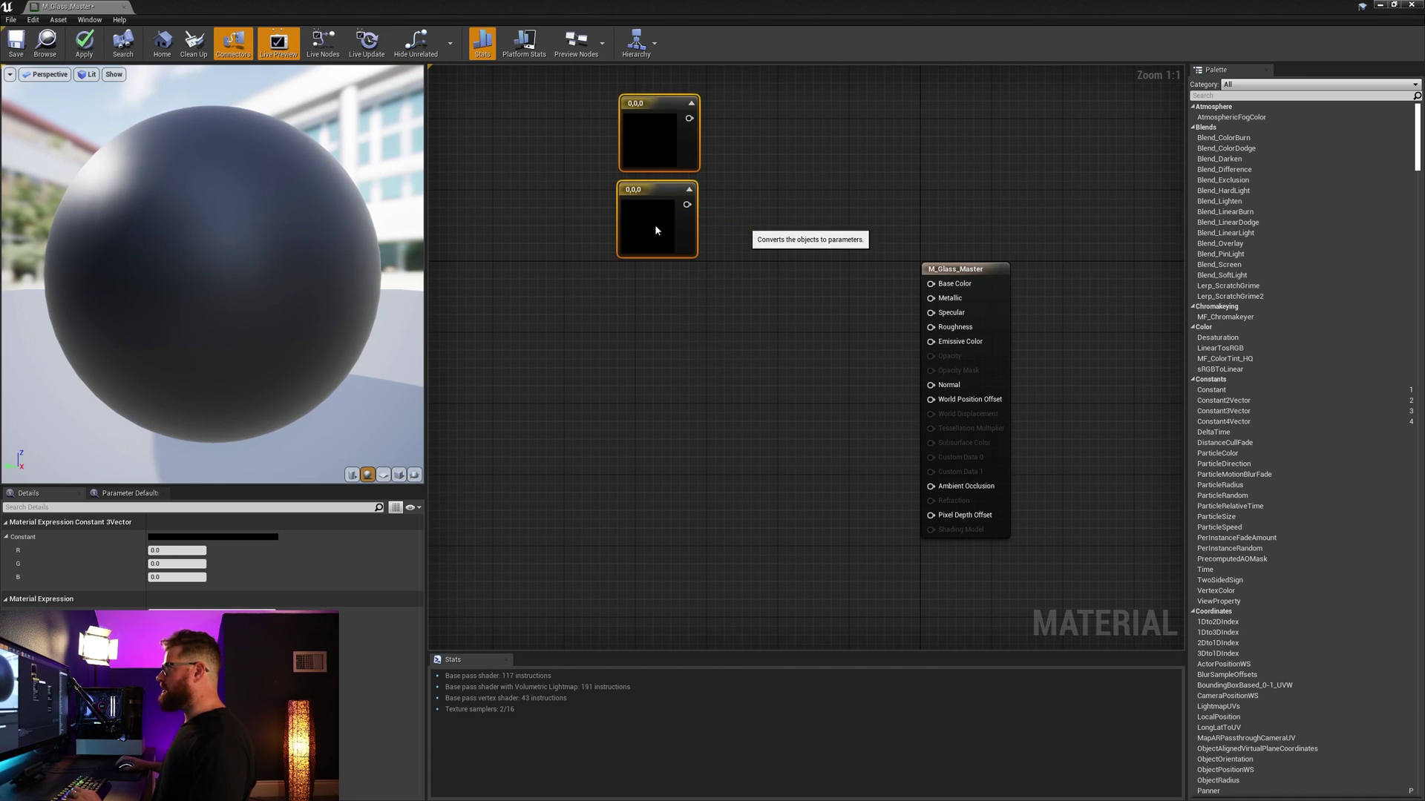
pyautogui.click(655, 225)
pyautogui.keyDown('shift'); pyautogui.click(643, 153); pyautogui.keyUp('shift')
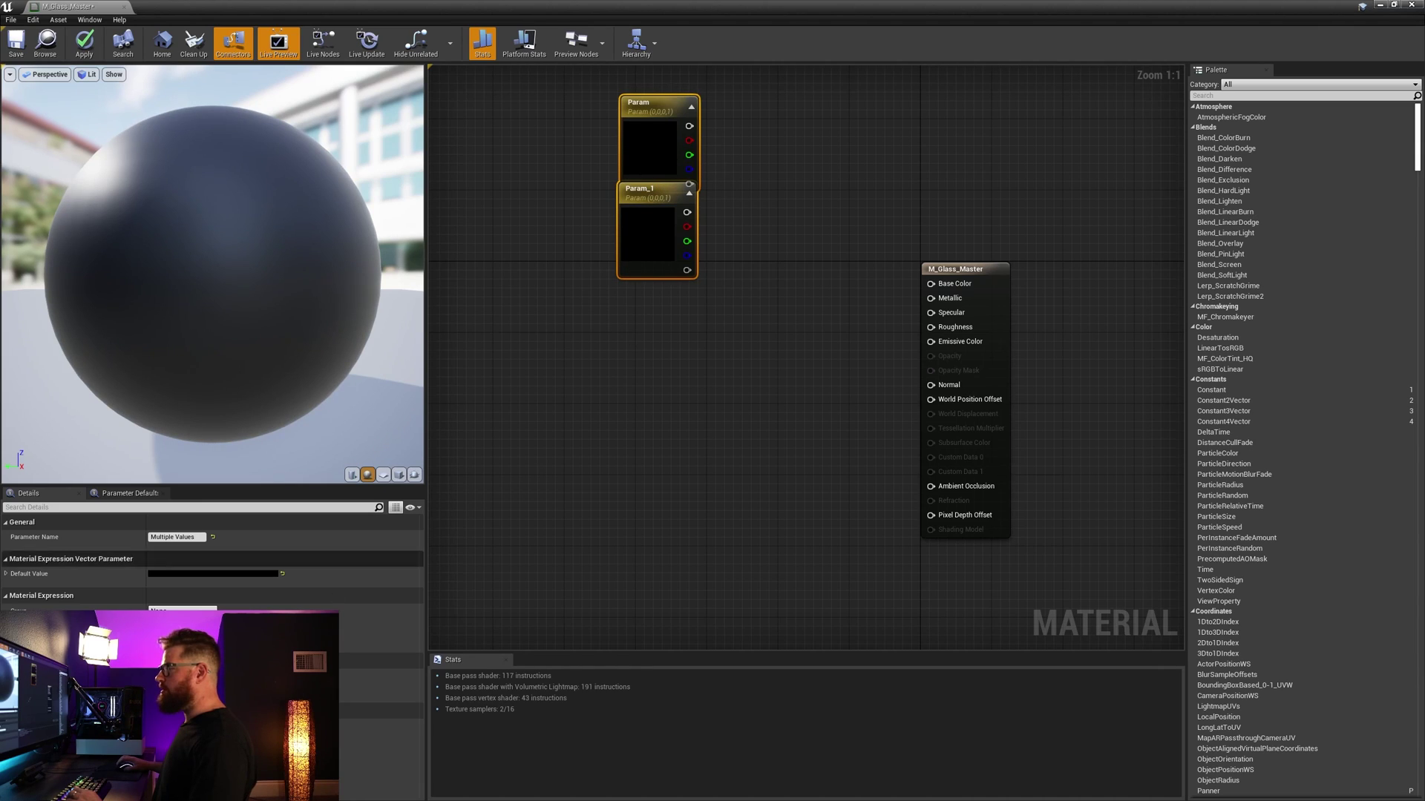
# Step: Move the upper vector parameter clear of the lower one and name it Outer Color
pyautogui.click(638, 154)
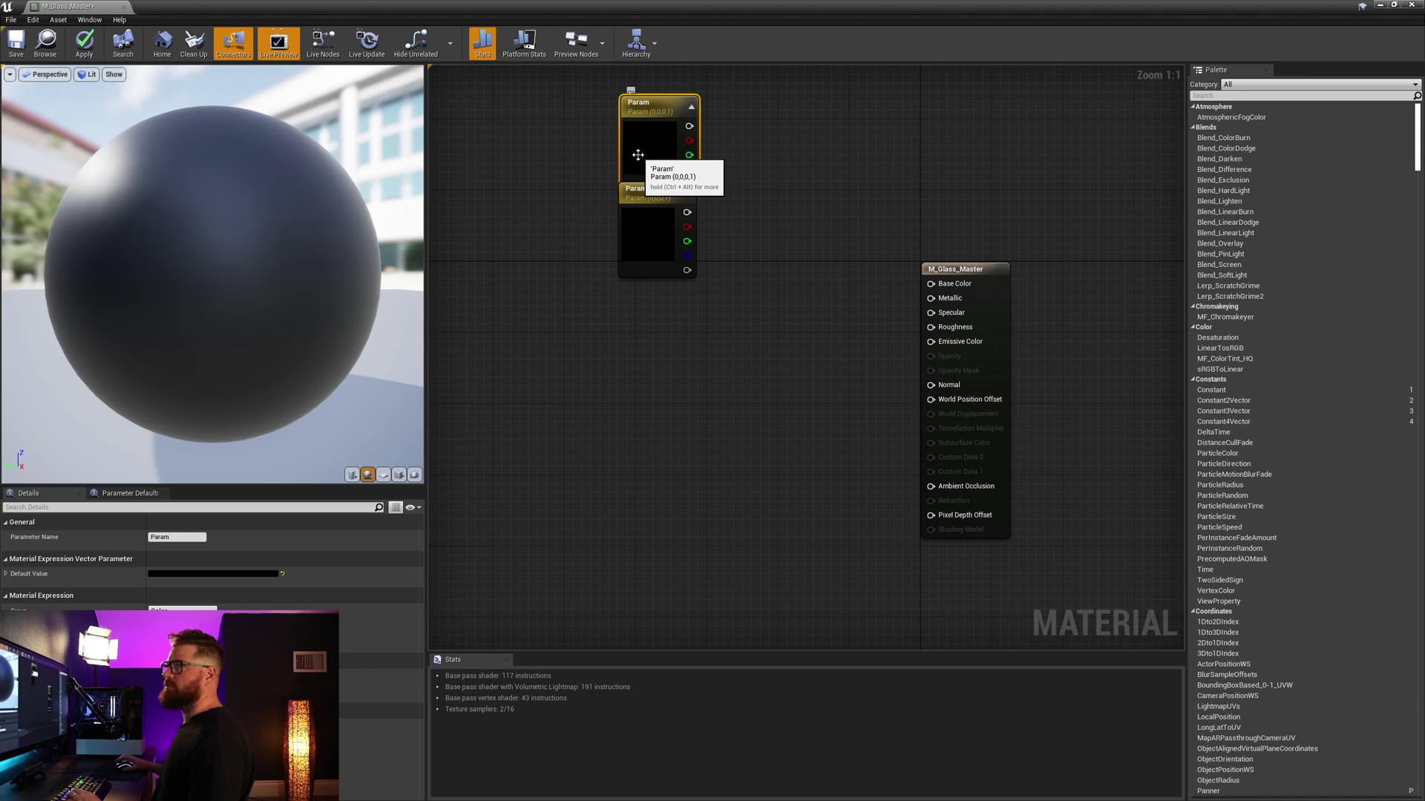
pyautogui.moveTo(638, 158); pyautogui.dragTo(636, 138)
pyautogui.rightClick(650, 131)
pyautogui.click(628, 158)
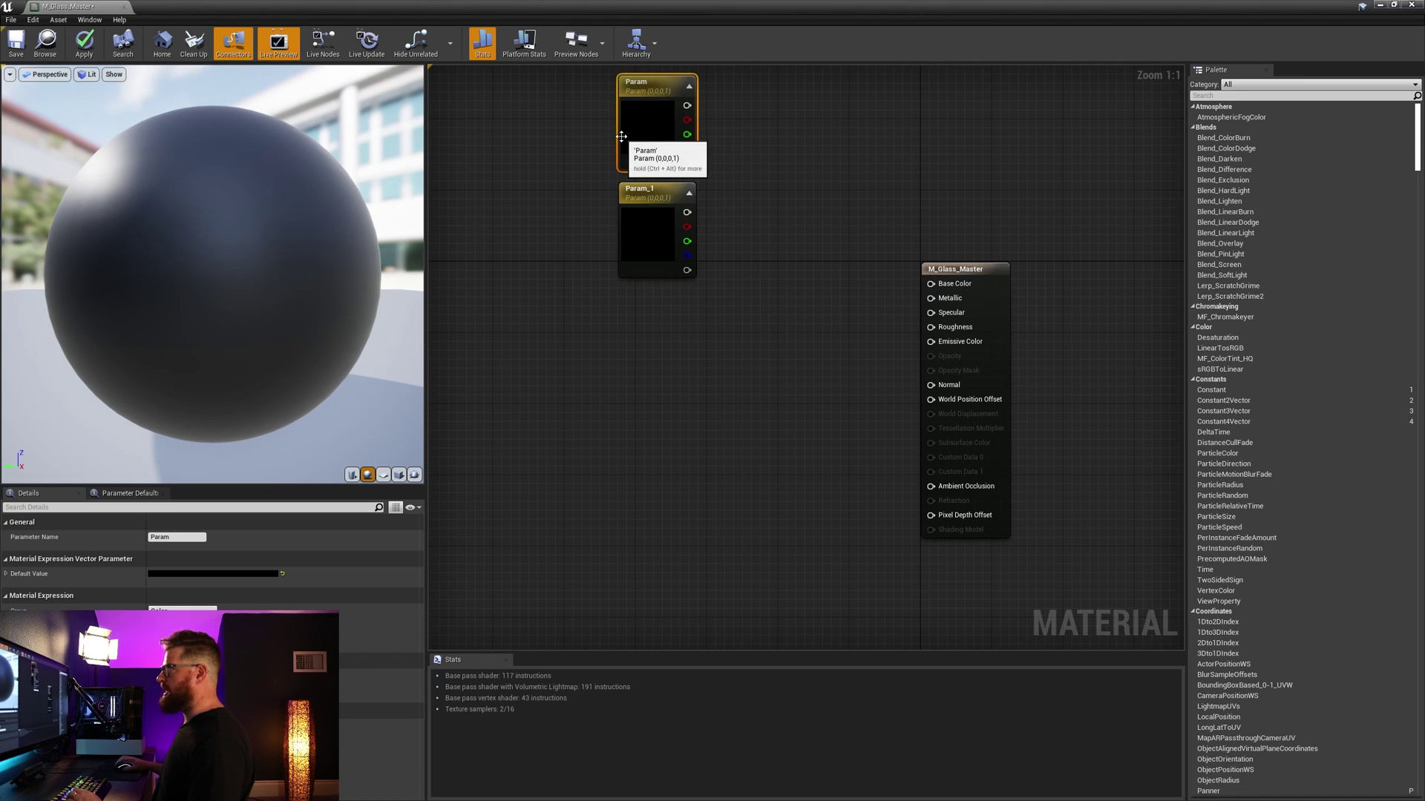
pyautogui.write('Outer Color')
pyautogui.press('Return')
# Step: Rename the lower vector parameter as Inner Color
pyautogui.click(639, 226)
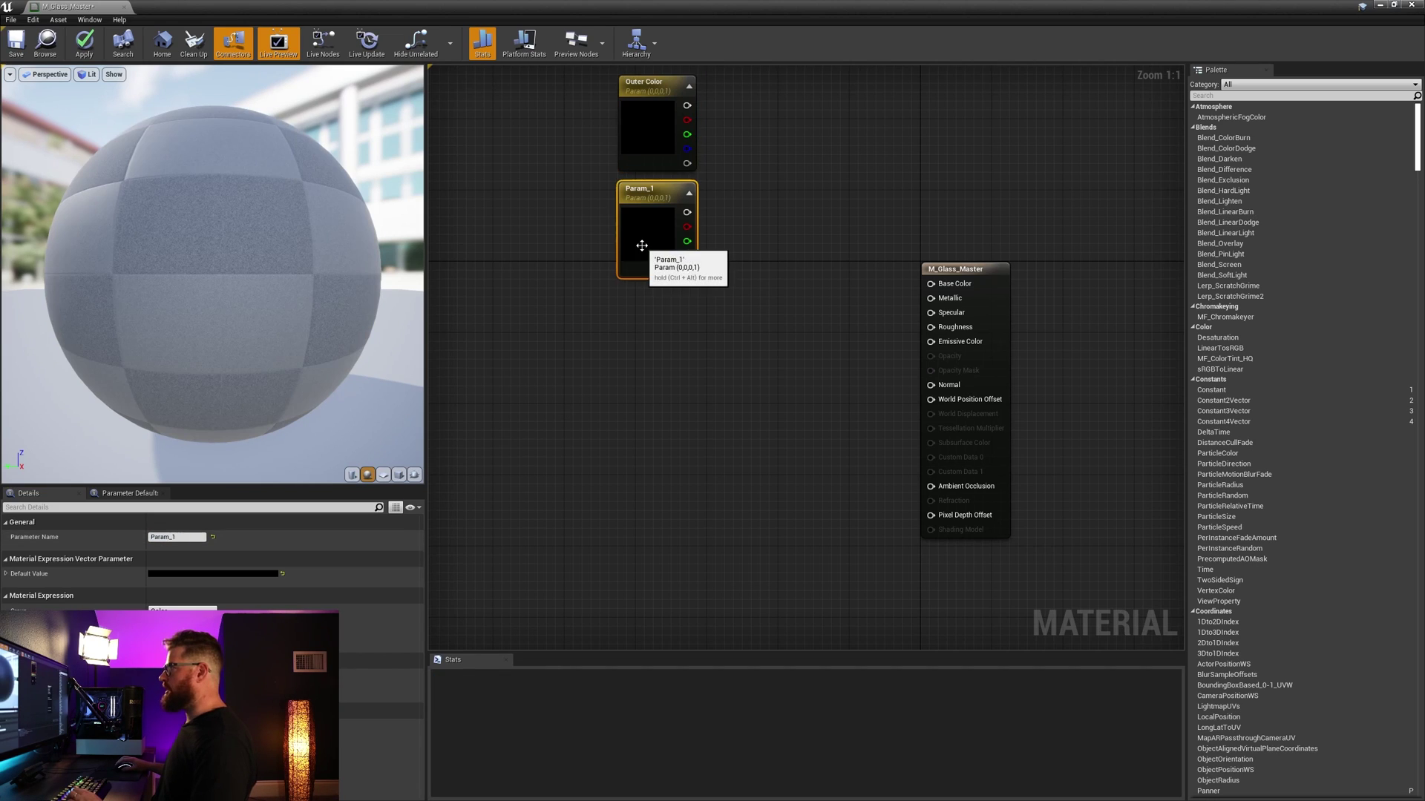
pyautogui.click(193, 537)
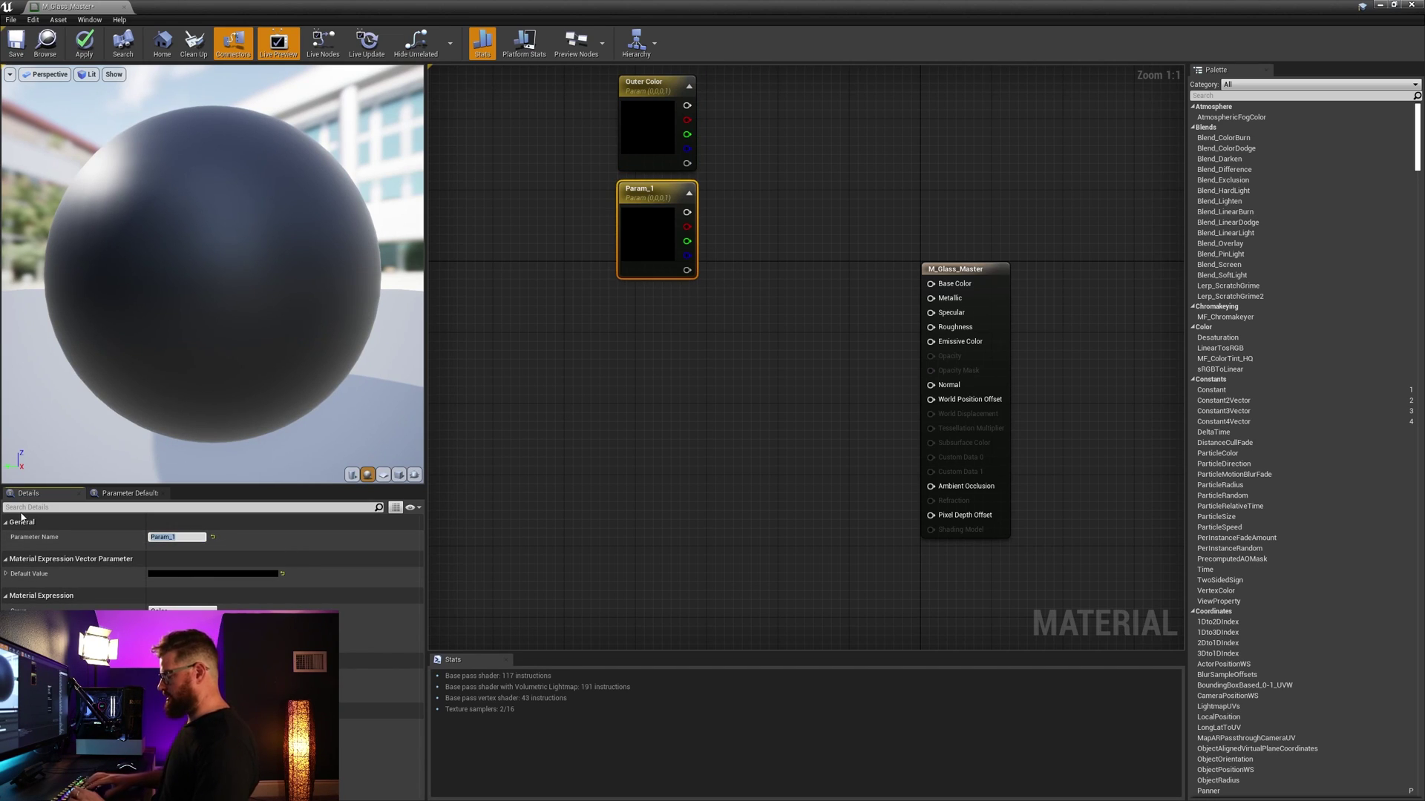
pyautogui.write('Inner Color')
pyautogui.press('Return')
# Step: Add a Lerp node with Outer Color into A and Inner Color into B, and connect its output to Base Color
pyautogui.press('l')
pyautogui.click(760, 194)
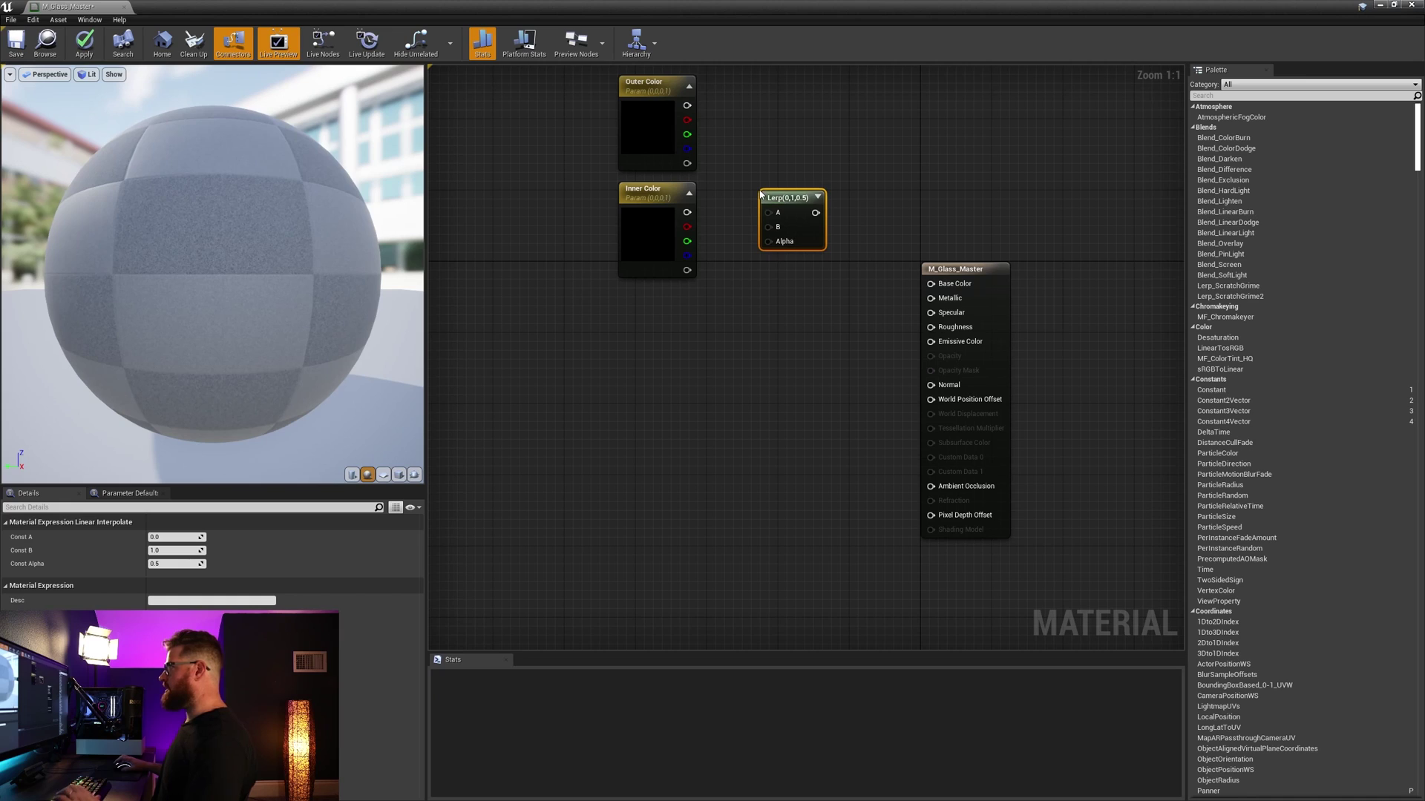
pyautogui.moveTo(786, 197); pyautogui.dragTo(796, 162)
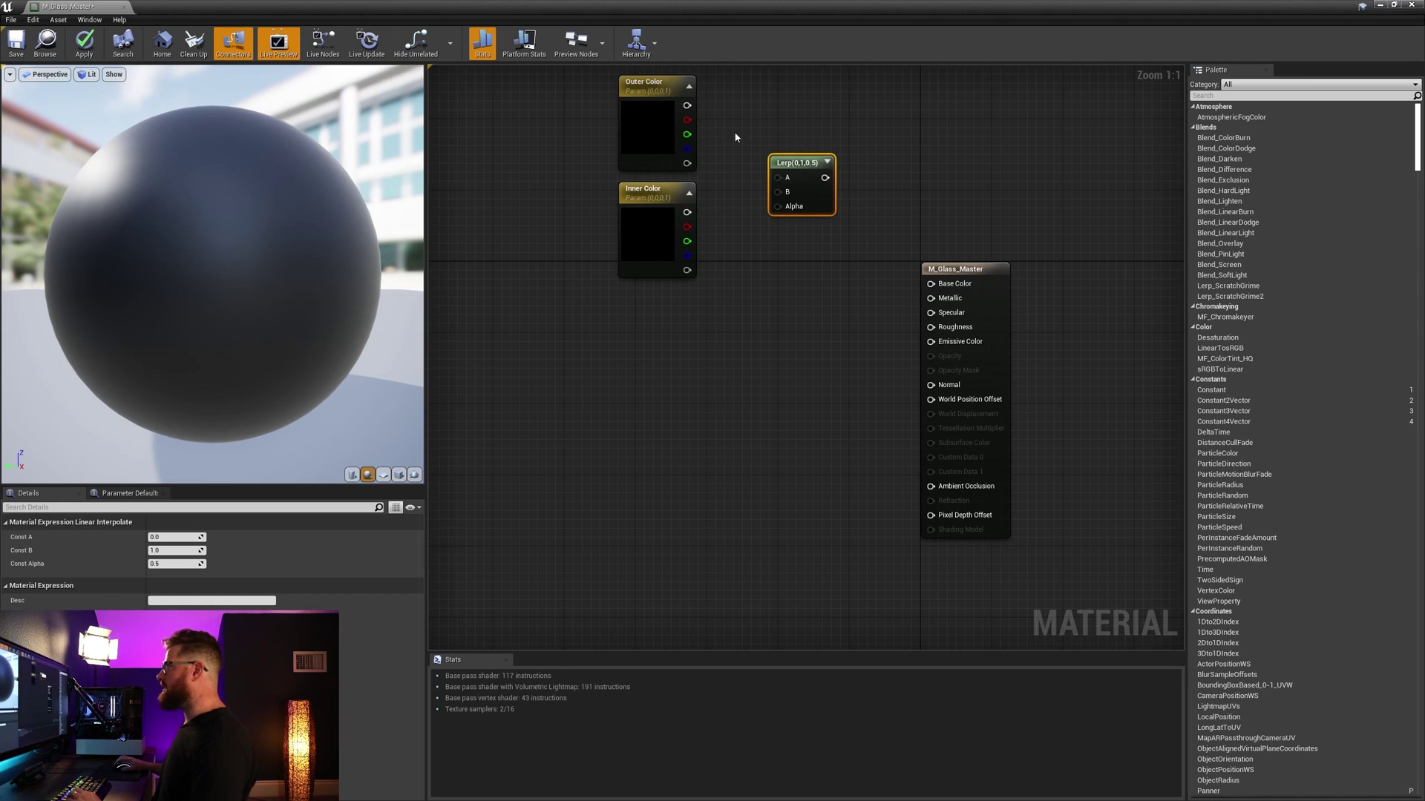
pyautogui.moveTo(777, 183); pyautogui.dragTo(777, 179)
pyautogui.moveTo(687, 212); pyautogui.dragTo(930, 285)
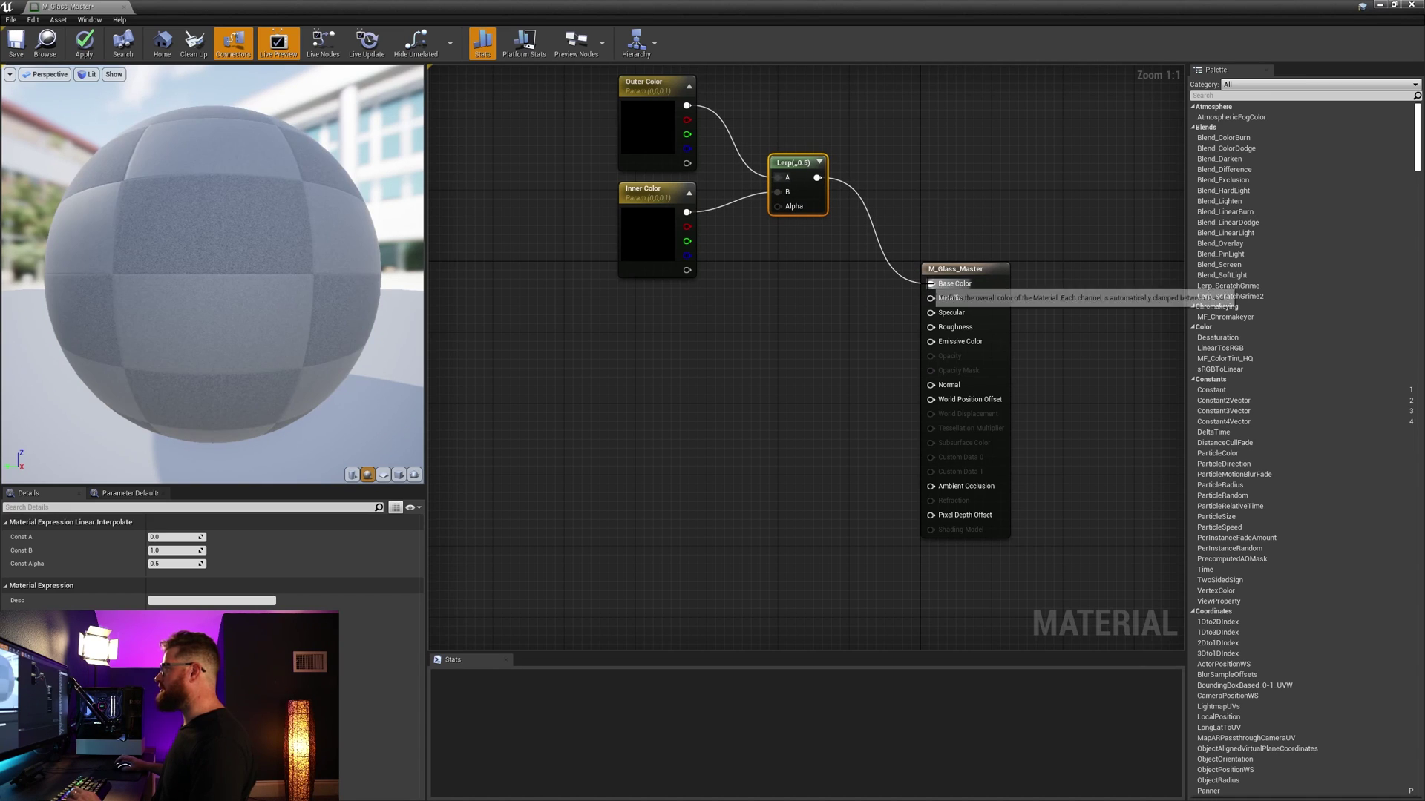
# Step: Add a Fresnel node below the color parameters and connect it to the Lerp's Alpha
pyautogui.rightClick(624, 338)
pyautogui.write('fresnel')
pyautogui.press('Return')
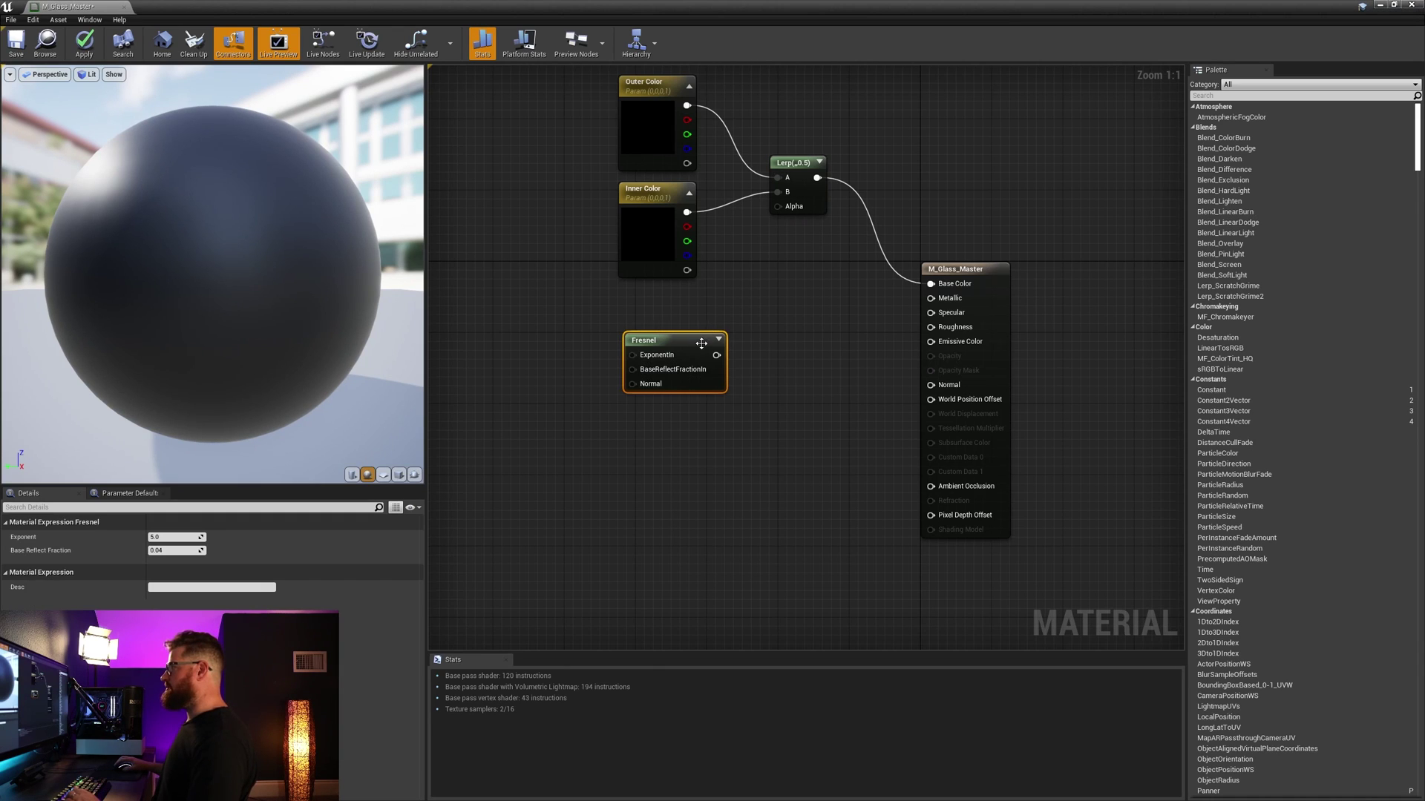
pyautogui.moveTo(717, 355); pyautogui.dragTo(785, 213)
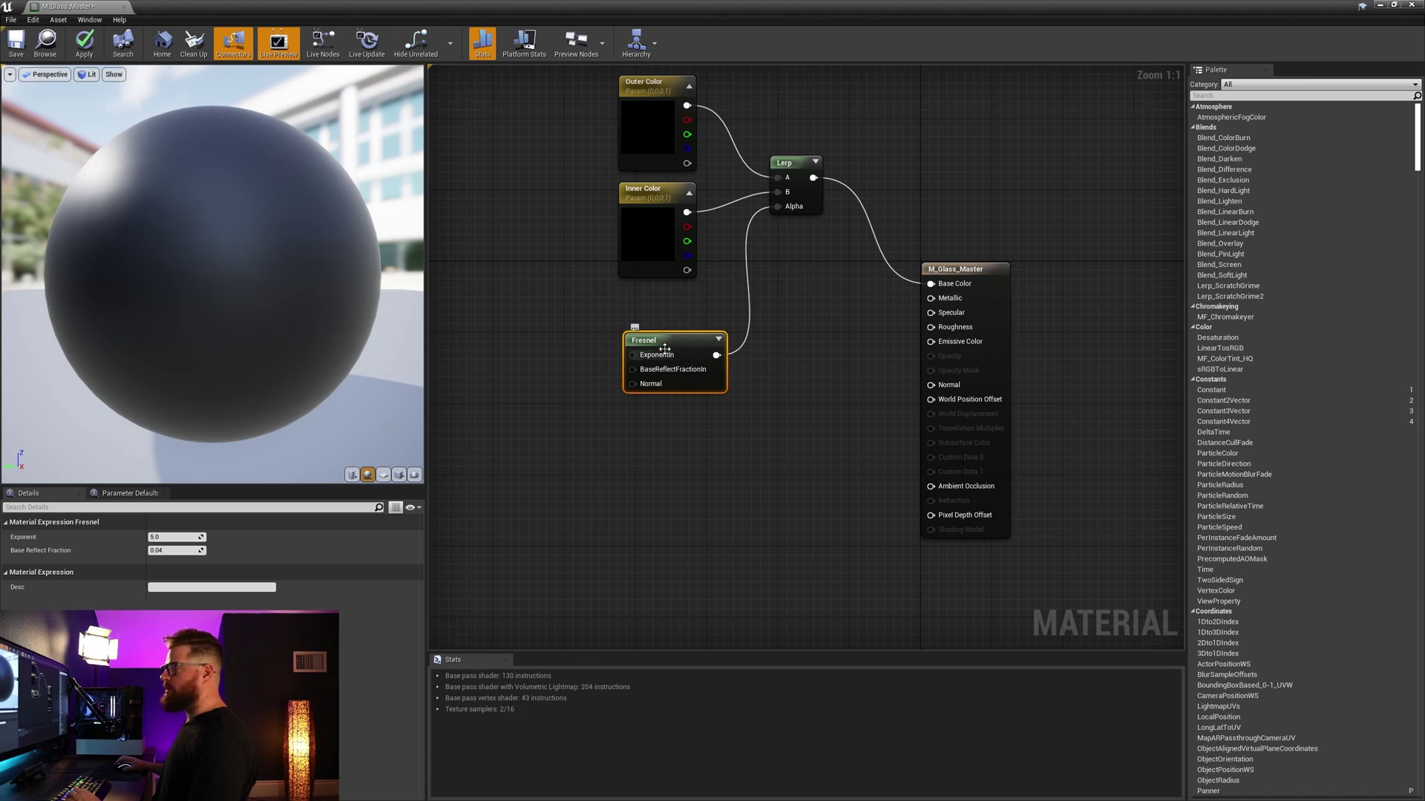
# Step: Add a Constant node feeding the Fresnel's ExponentIn and convert it to a parameter named Color Fresnel
pyautogui.moveTo(569, 351); pyautogui.dragTo(626, 349, button='right')
pyautogui.click(599, 340)
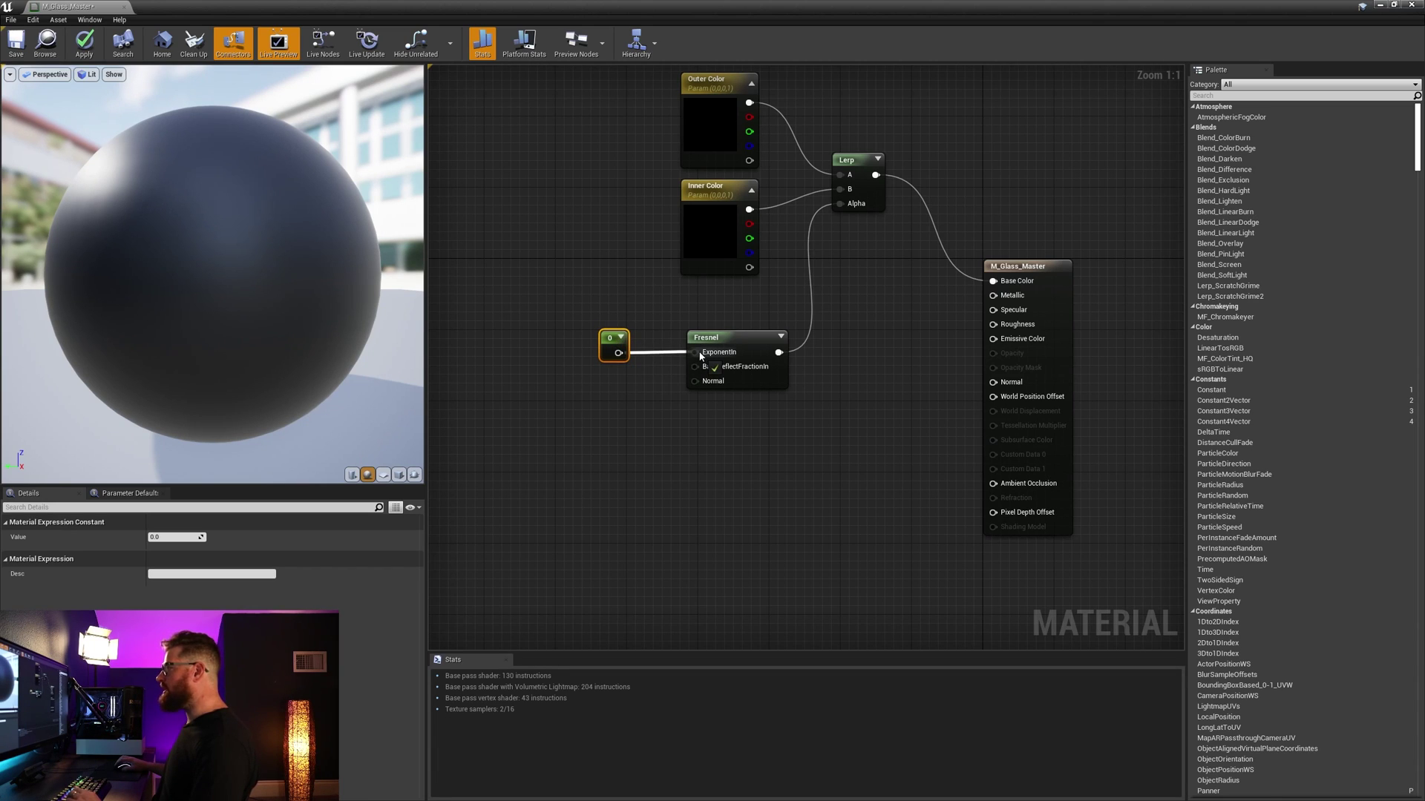
pyautogui.moveTo(700, 356); pyautogui.dragTo(696, 352)
pyautogui.rightClick(613, 341)
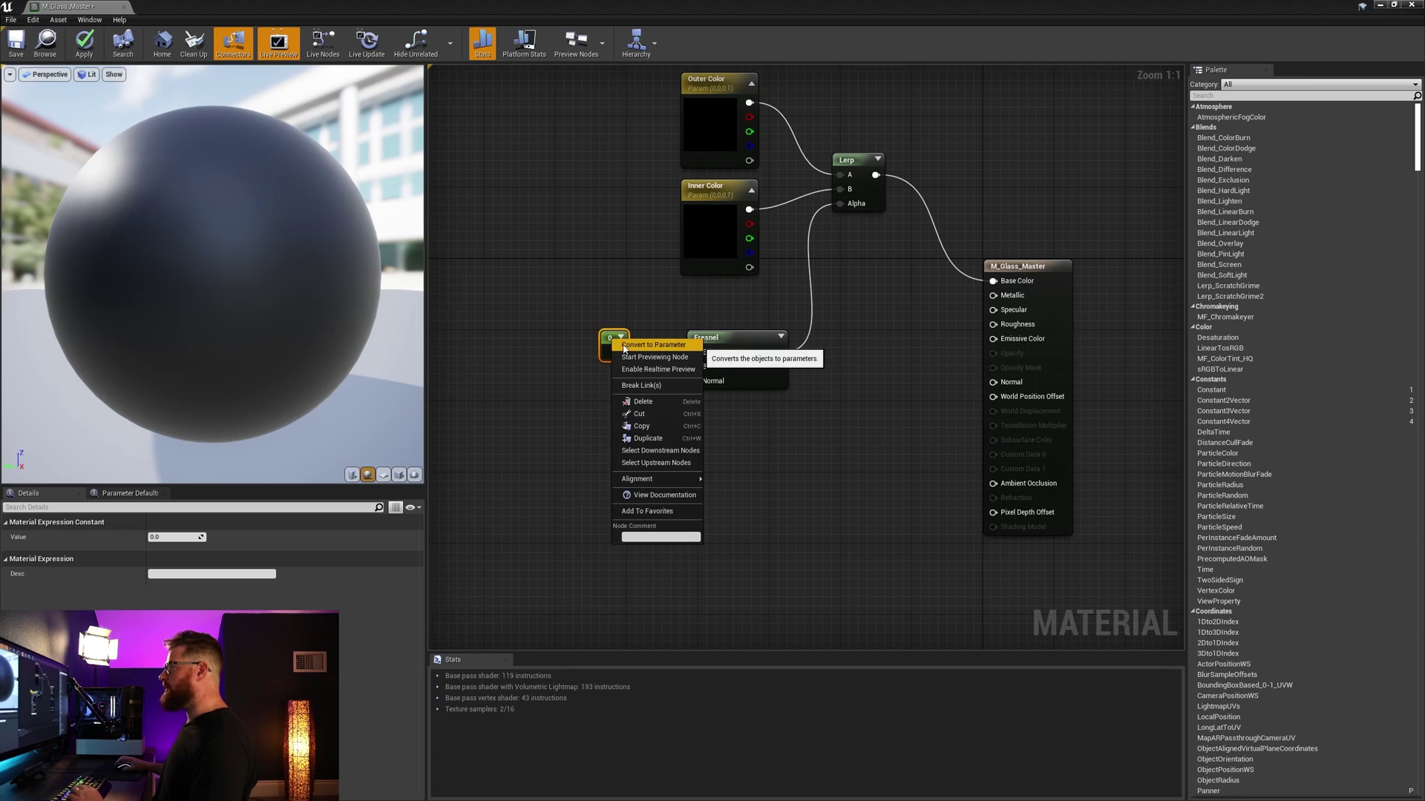
pyautogui.click(640, 351)
pyautogui.write('Color Fresnel')
pyautogui.press('Return')
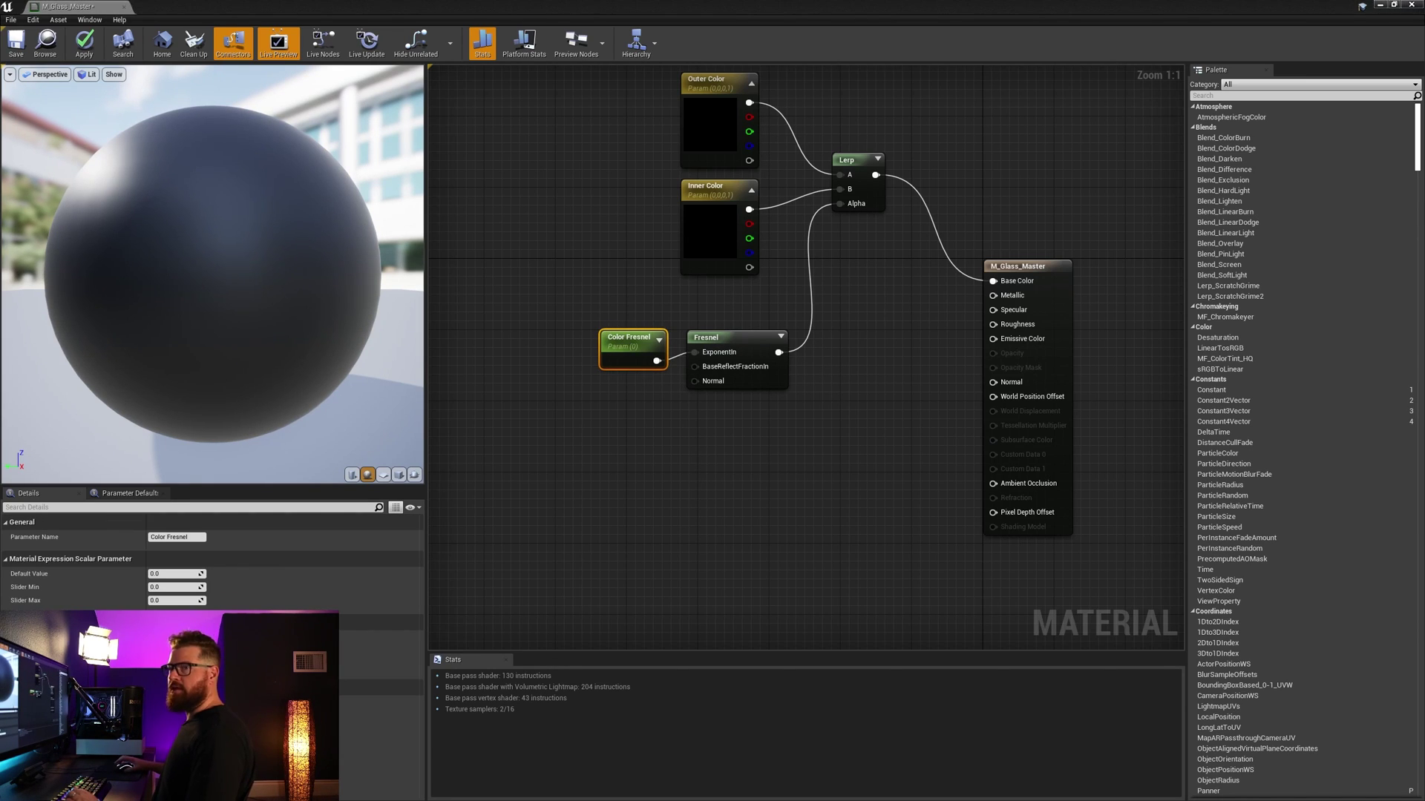
# Step: Enclose the color parameters, Lerp and Fresnel nodes in a comment titled Color, and apply the material changes
pyautogui.moveTo(573, 109); pyautogui.dragTo(899, 417)
pyautogui.write('c')
pyautogui.write('Color')
pyautogui.moveTo(899, 417); pyautogui.dragTo(903, 535, button='right')
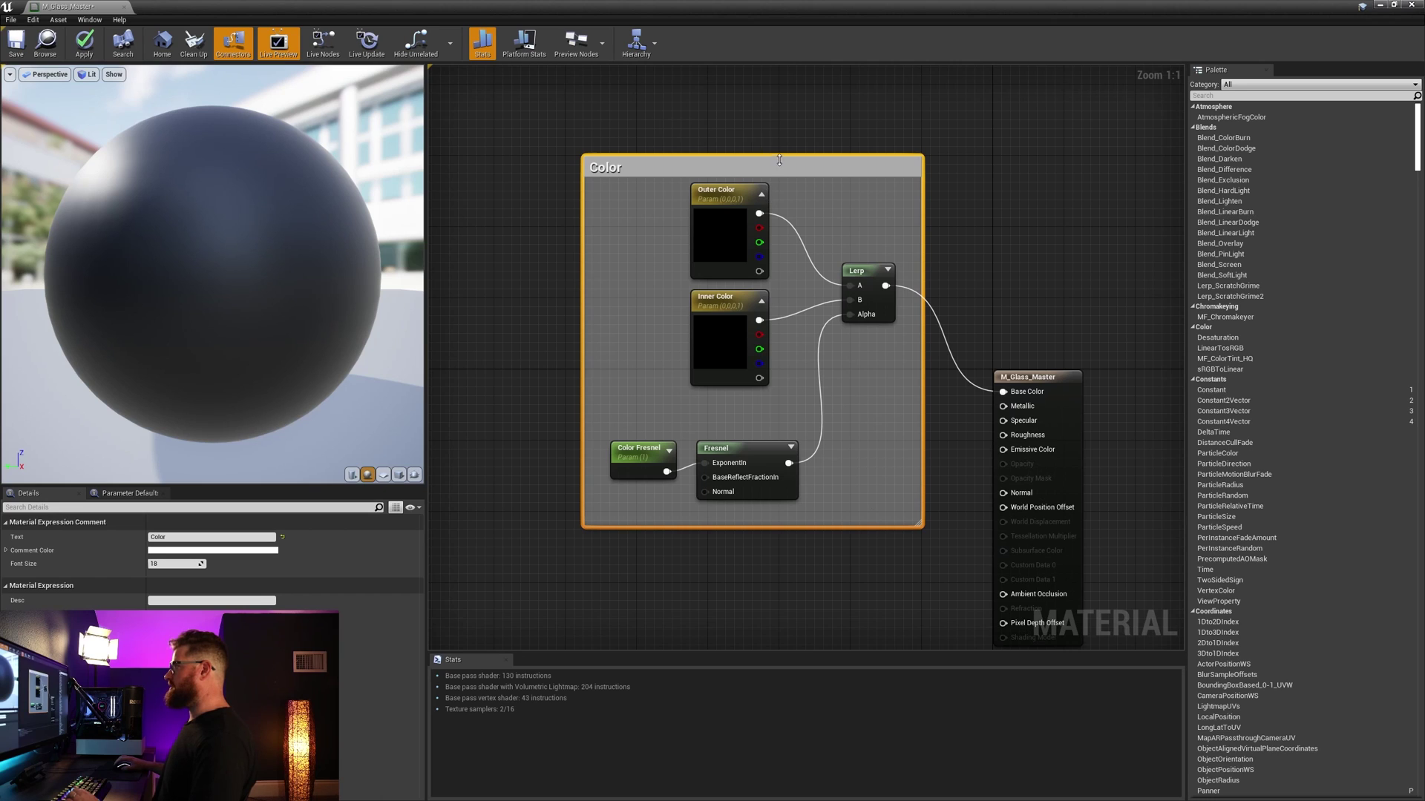
pyautogui.moveTo(777, 158); pyautogui.dragTo(587, 118)
pyautogui.click(87, 46)
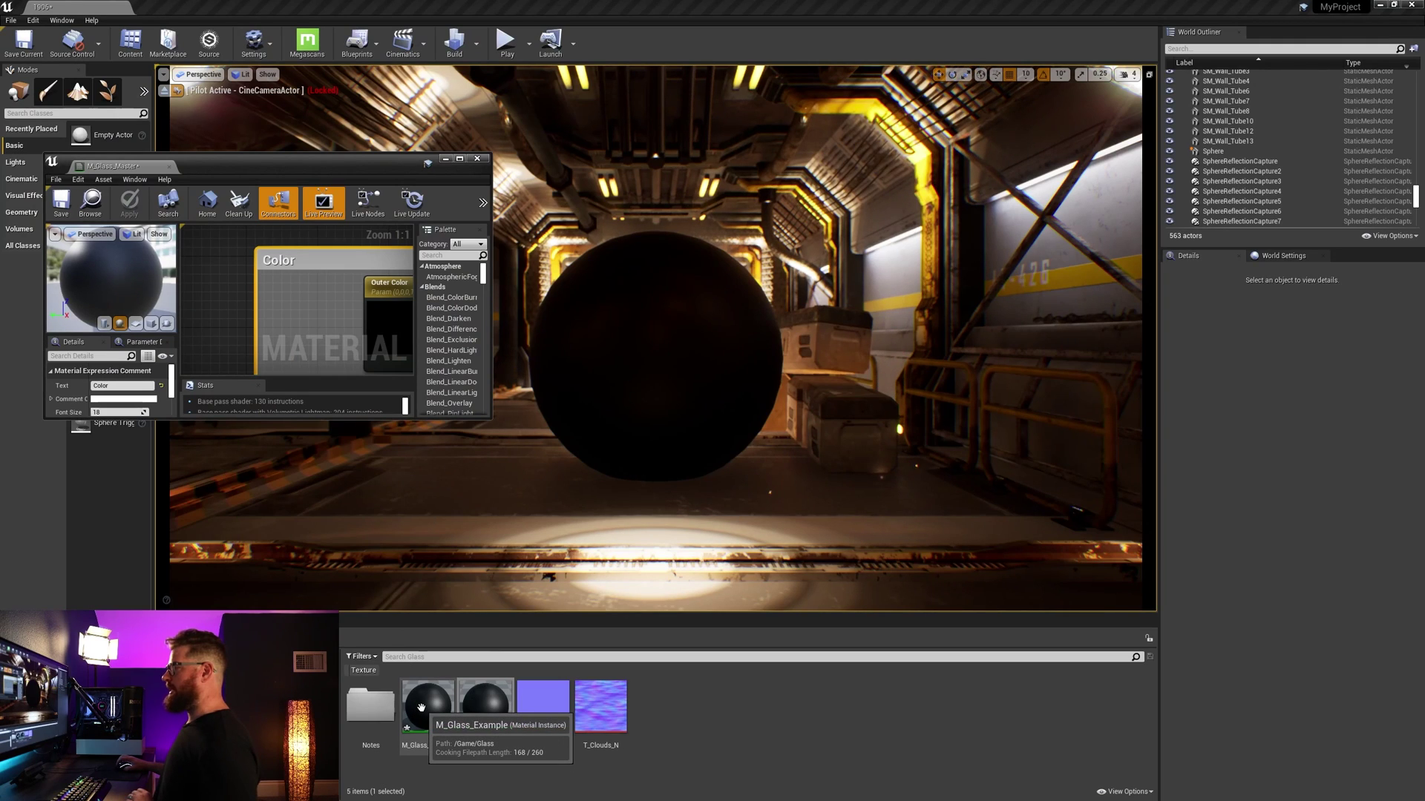
# Step: Open the M_Glass_Example instance, enlarge its preview, and enable the Inner Color, Outer Color and Color Fresnel overrides
pyautogui.doubleClick(422, 707)
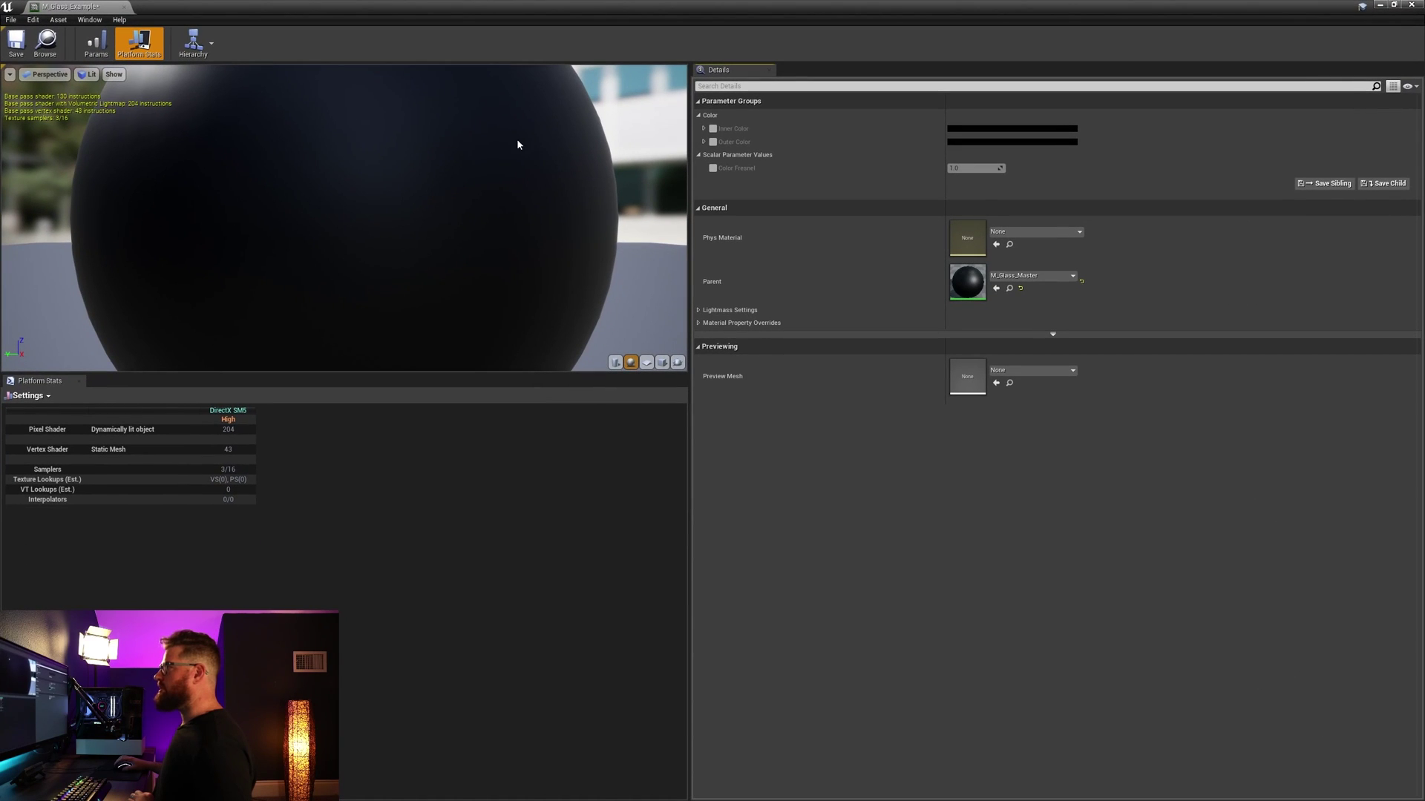
pyautogui.moveTo(489, 374); pyautogui.dragTo(486, 615)
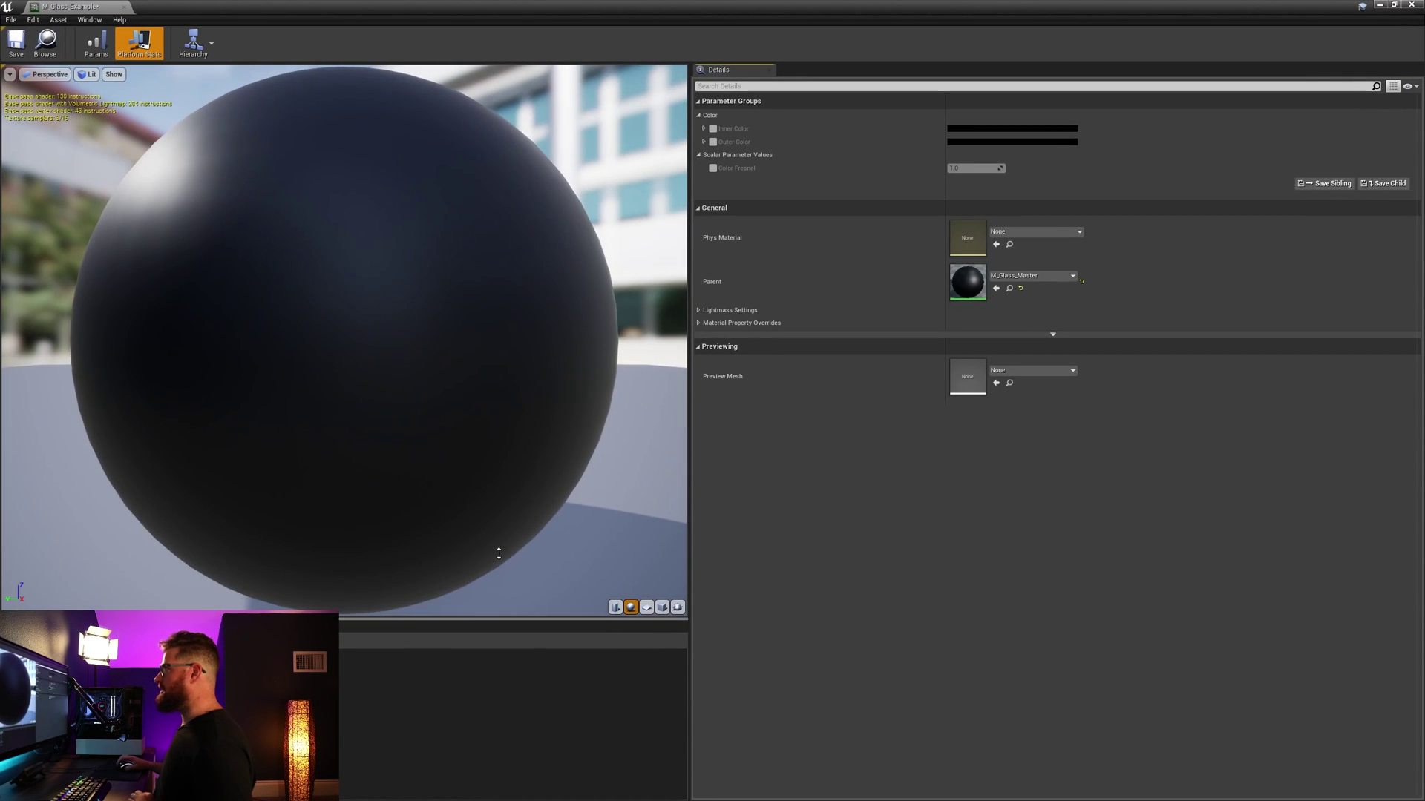
pyautogui.click(713, 128)
pyautogui.click(713, 142)
pyautogui.click(713, 168)
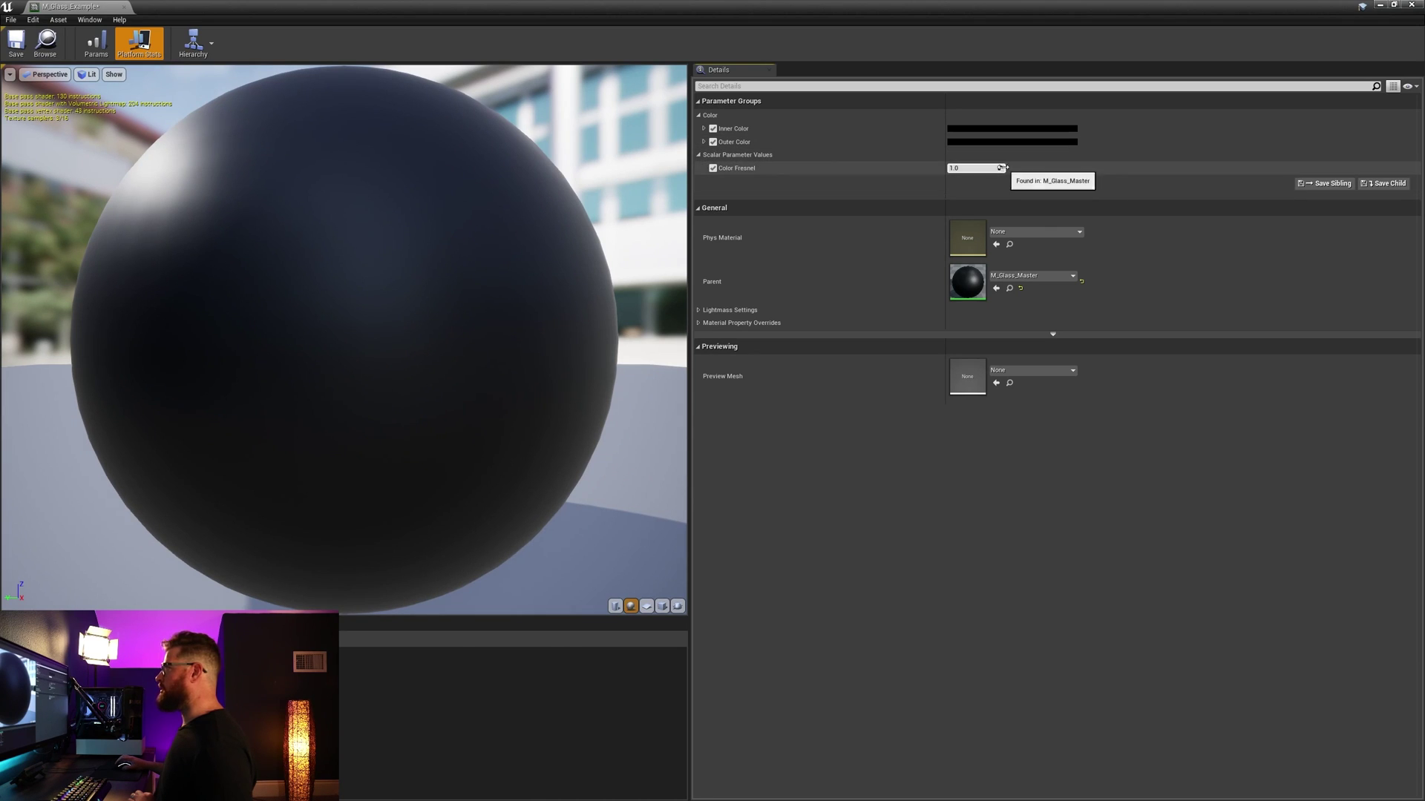
# Step: Set the Inner Color of the glass instance to a bright magenta
pyautogui.click(980, 129)
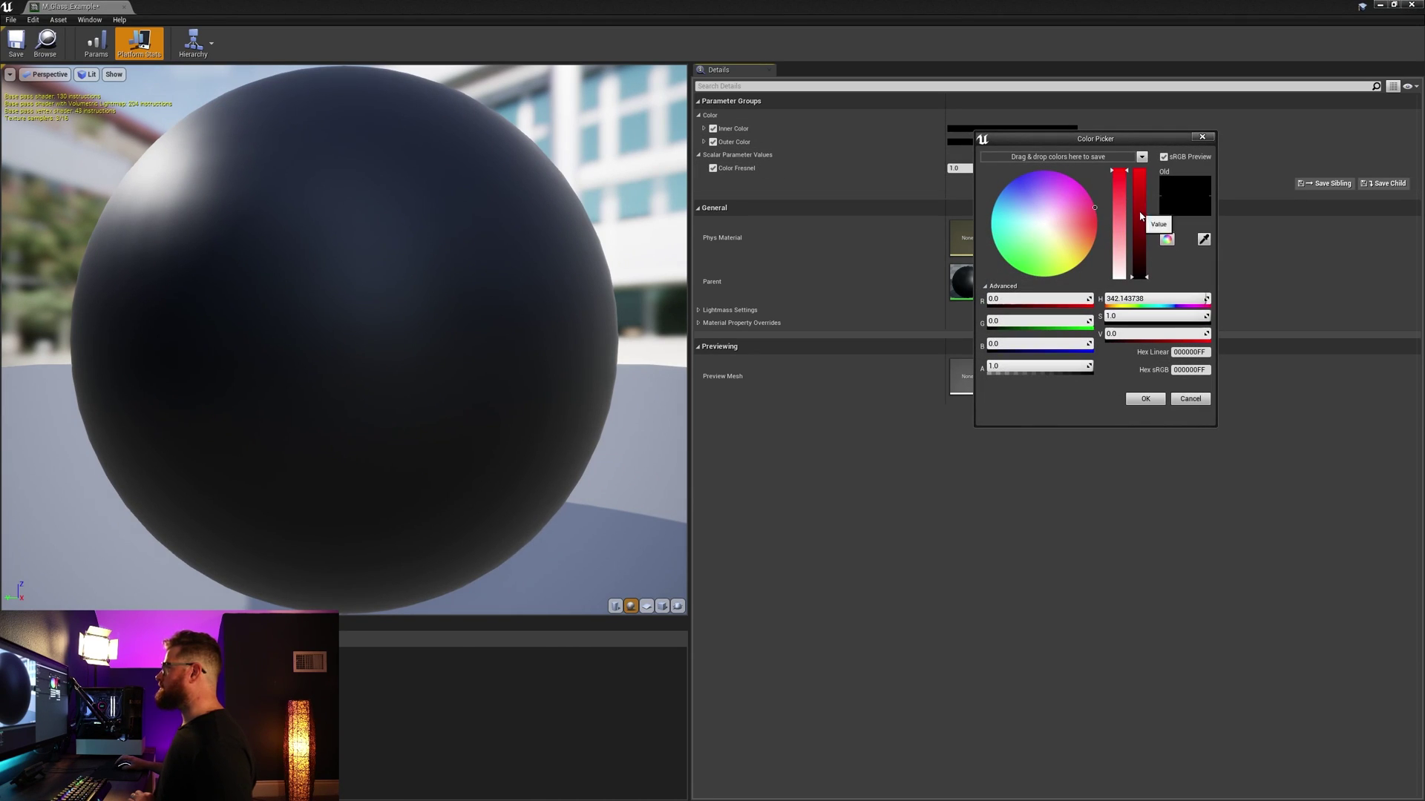
pyautogui.moveTo(1141, 215); pyautogui.dragTo(1140, 172)
pyautogui.click(1145, 398)
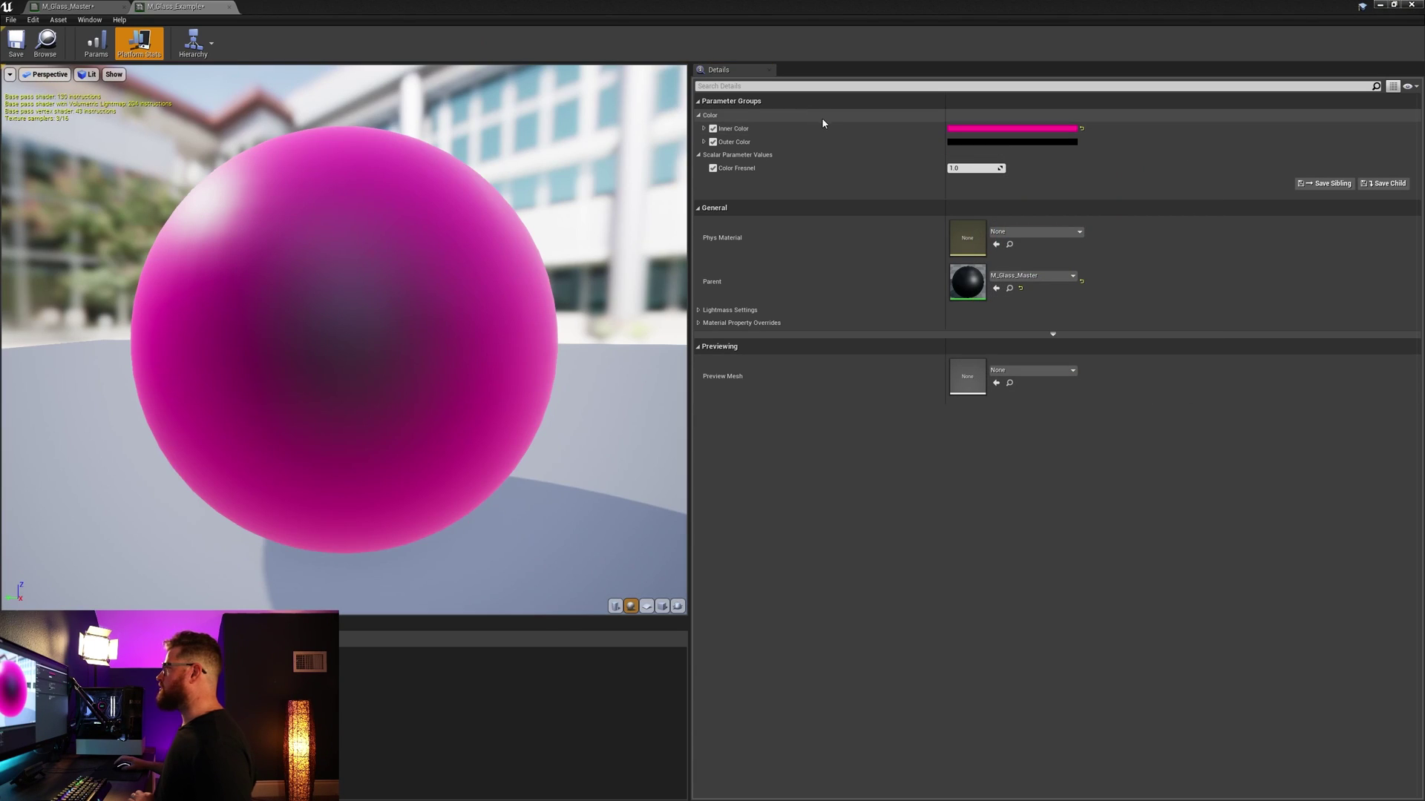
# Step: Set the Outer Color to a bright turquoise green and the Color Fresnel to about 1.27, checking the sphere in the level
pyautogui.click(975, 141)
pyautogui.moveTo(1120, 235); pyautogui.dragTo(1139, 178)
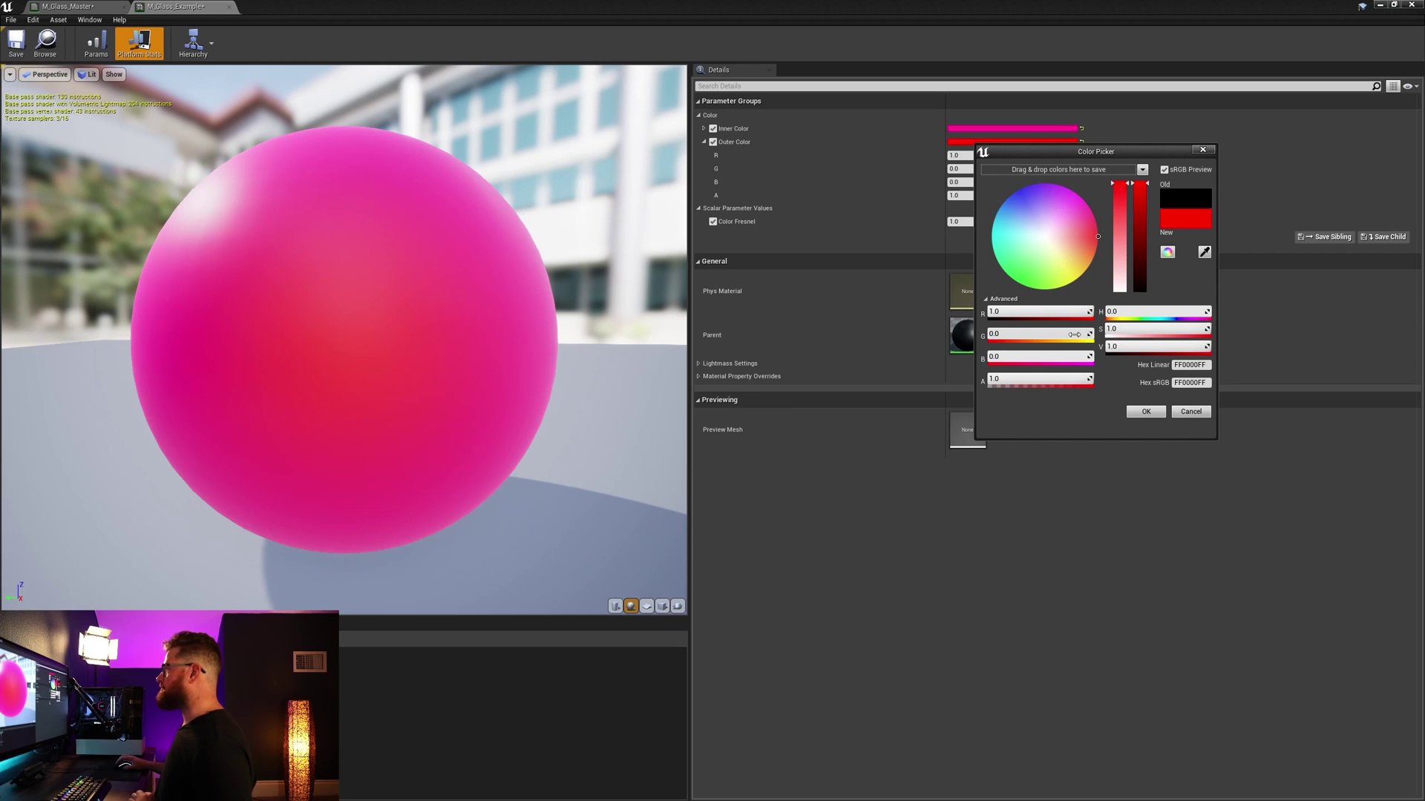
pyautogui.moveTo(1038, 246); pyautogui.dragTo(1000, 265)
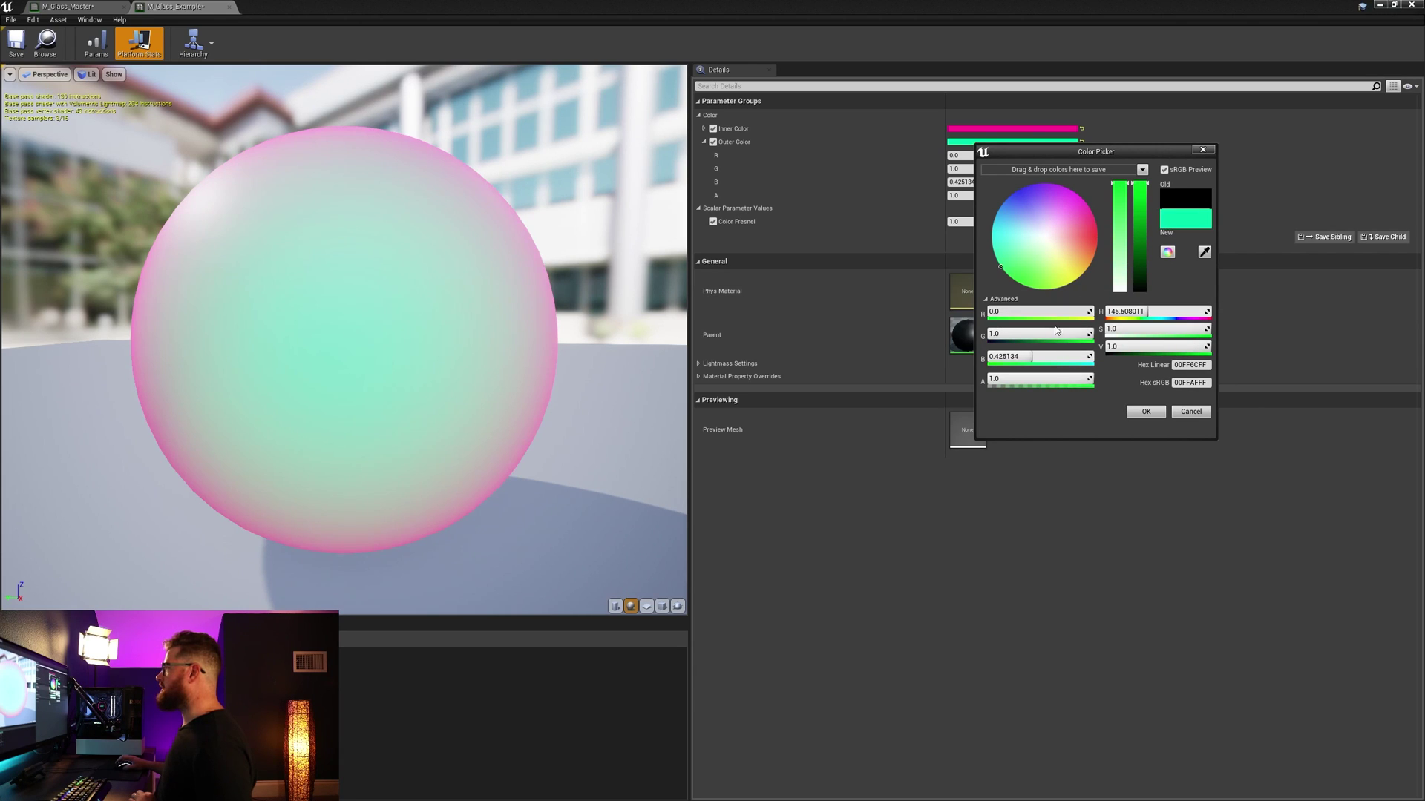
pyautogui.click(1144, 412)
pyautogui.moveTo(965, 221)
pyautogui.mouseDown()
pyautogui.moveTo(928, 221)
pyautogui.moveTo(965, 221)
pyautogui.mouseUp()
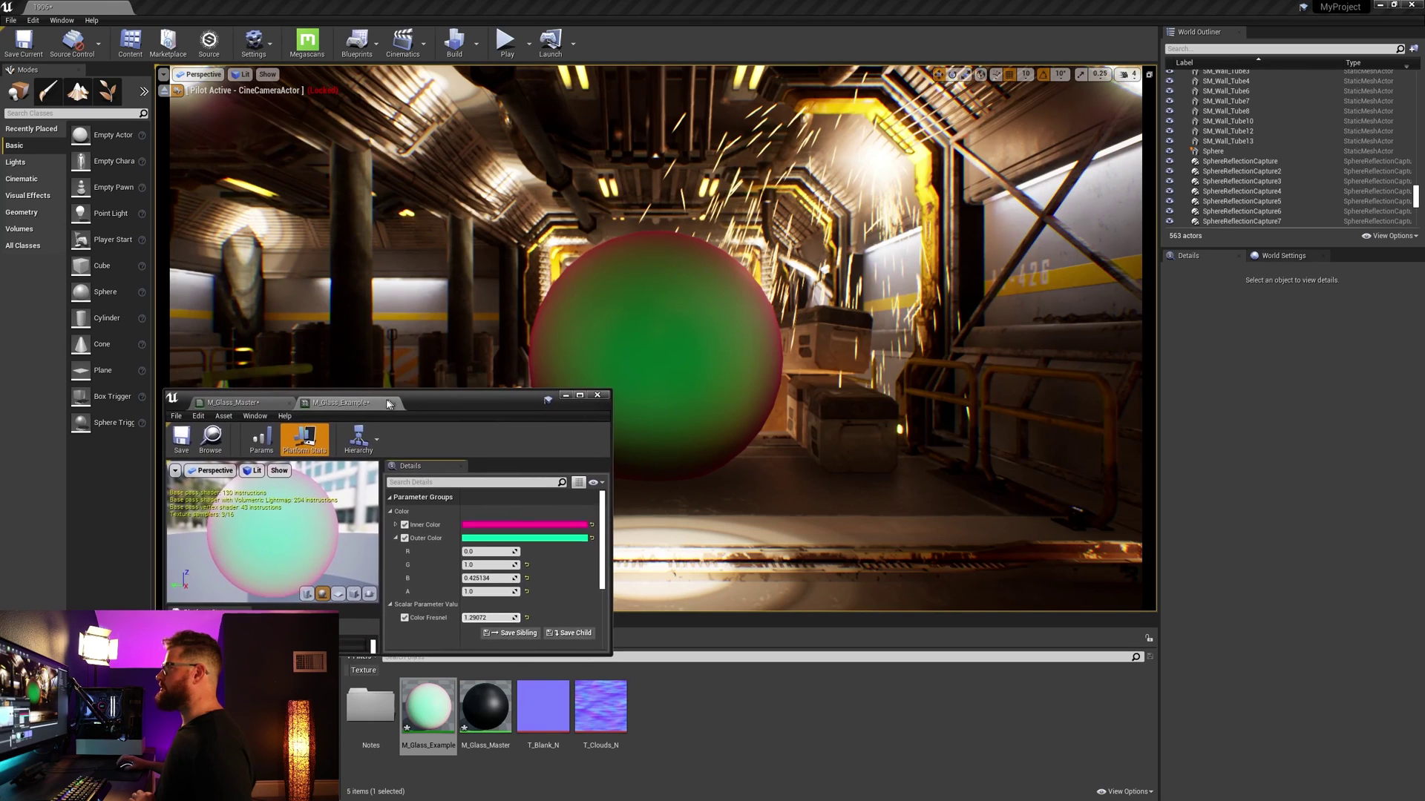
pyautogui.moveTo(468, 623)
pyautogui.mouseDown()
pyautogui.moveTo(497, 623)
pyautogui.moveTo(475, 624)
pyautogui.mouseUp()
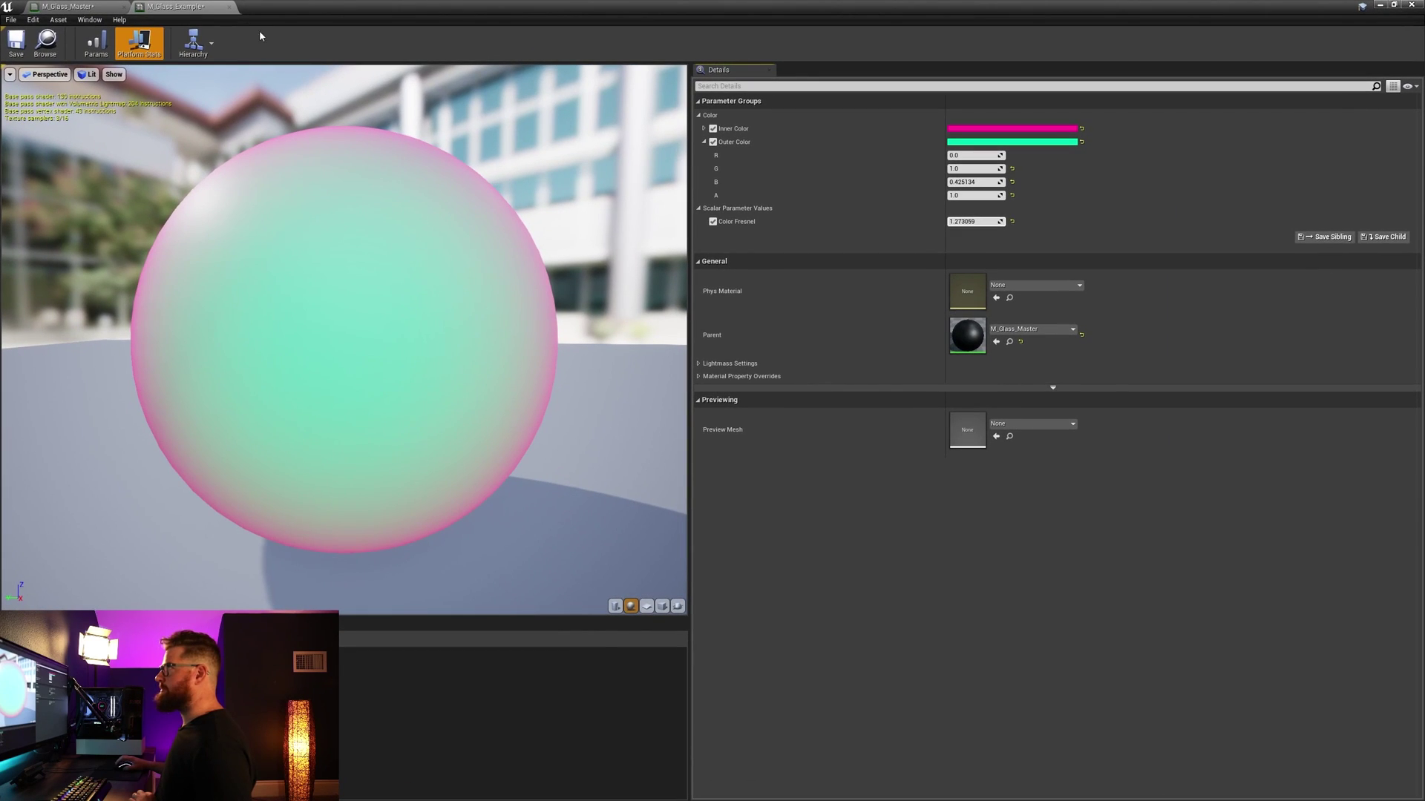
# Step: In M_Glass_Master, swap the two color parameters so that Inner Color feeds the Lerp's A and Outer Color feeds B
pyautogui.click(99, 7)
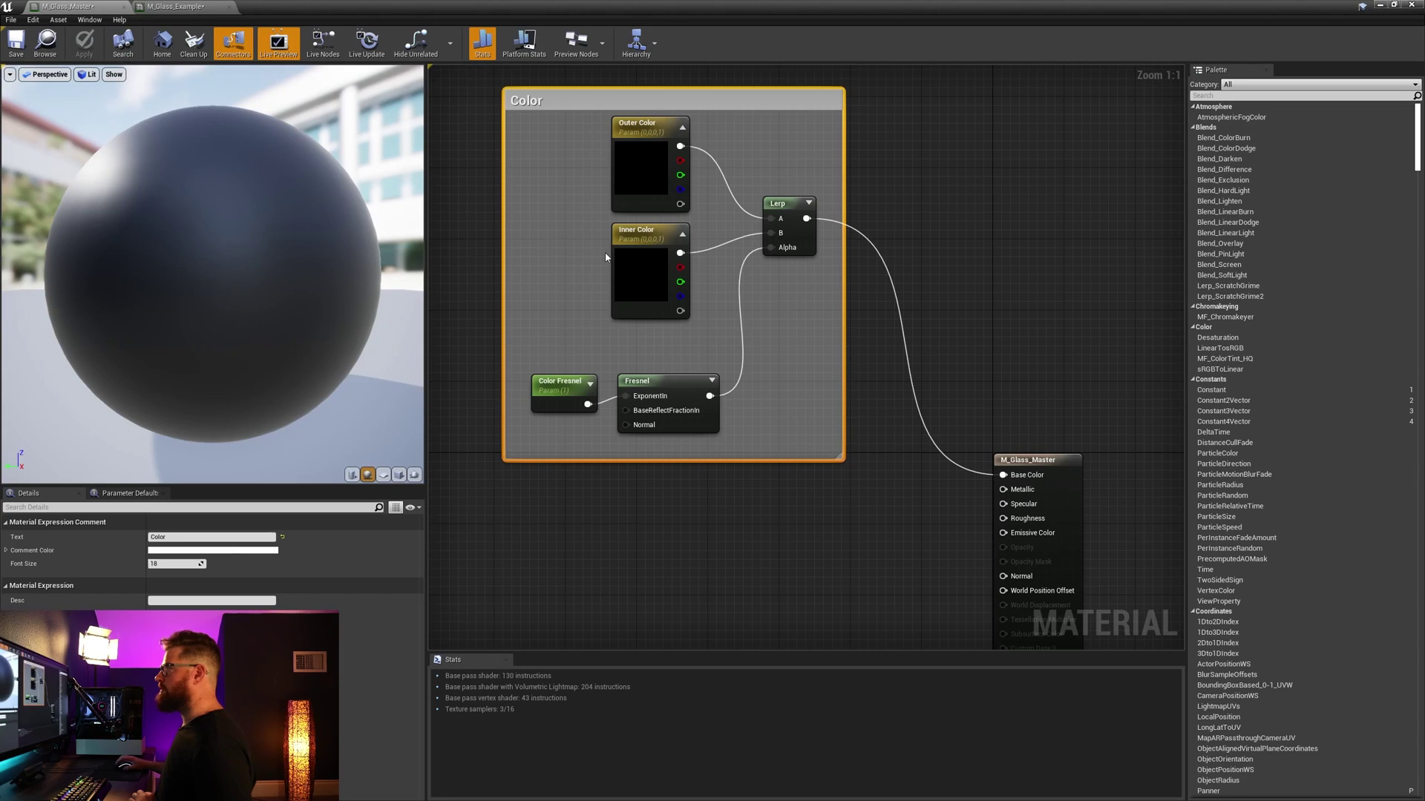
pyautogui.moveTo(681, 253); pyautogui.dragTo(635, 170)
pyautogui.moveTo(583, 283); pyautogui.dragTo(636, 259)
pyautogui.click(564, 390)
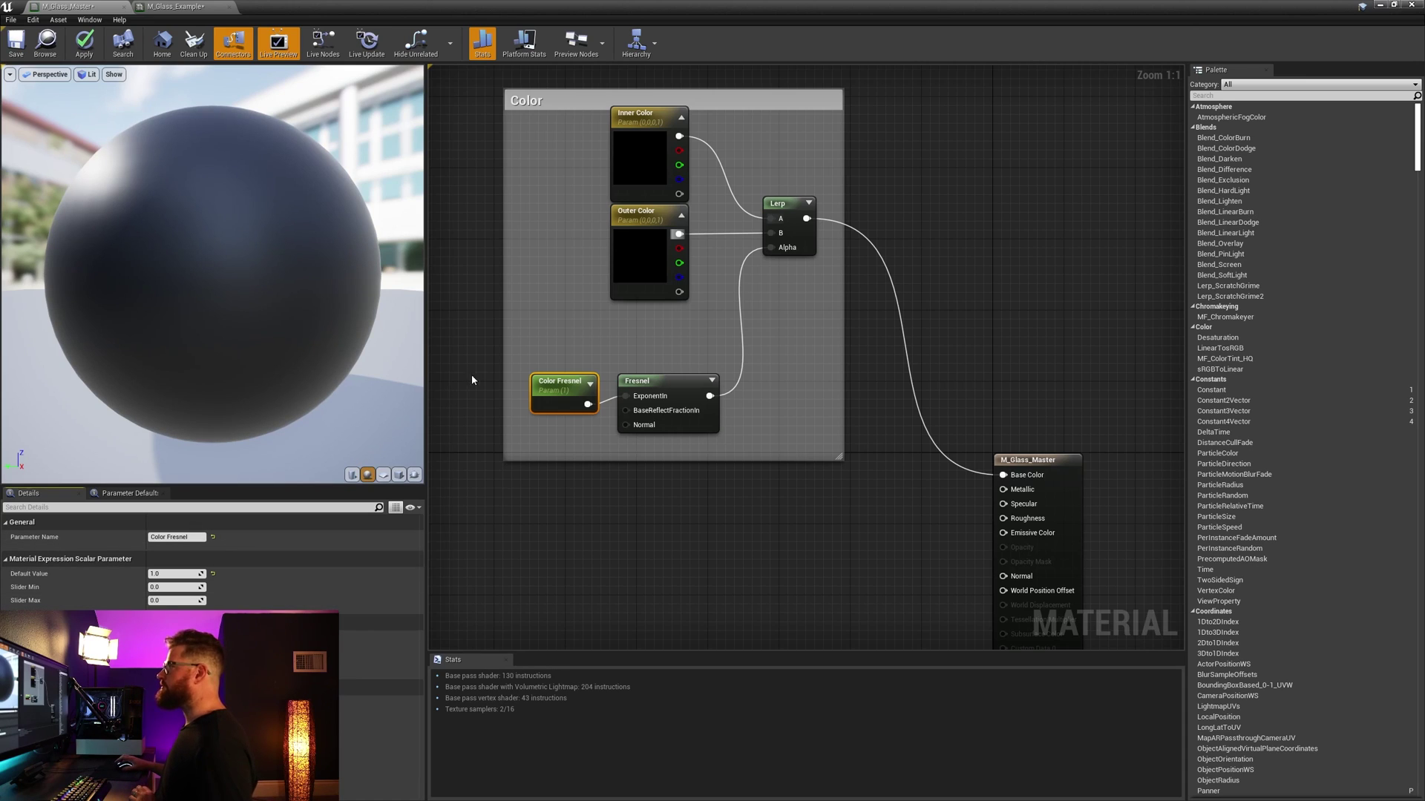
# Step: Promote the Metallic, Specular and Roughness inputs of the material to parameters and stack the new nodes in a column
pyautogui.moveTo(904, 515); pyautogui.dragTo(863, 413, button='right')
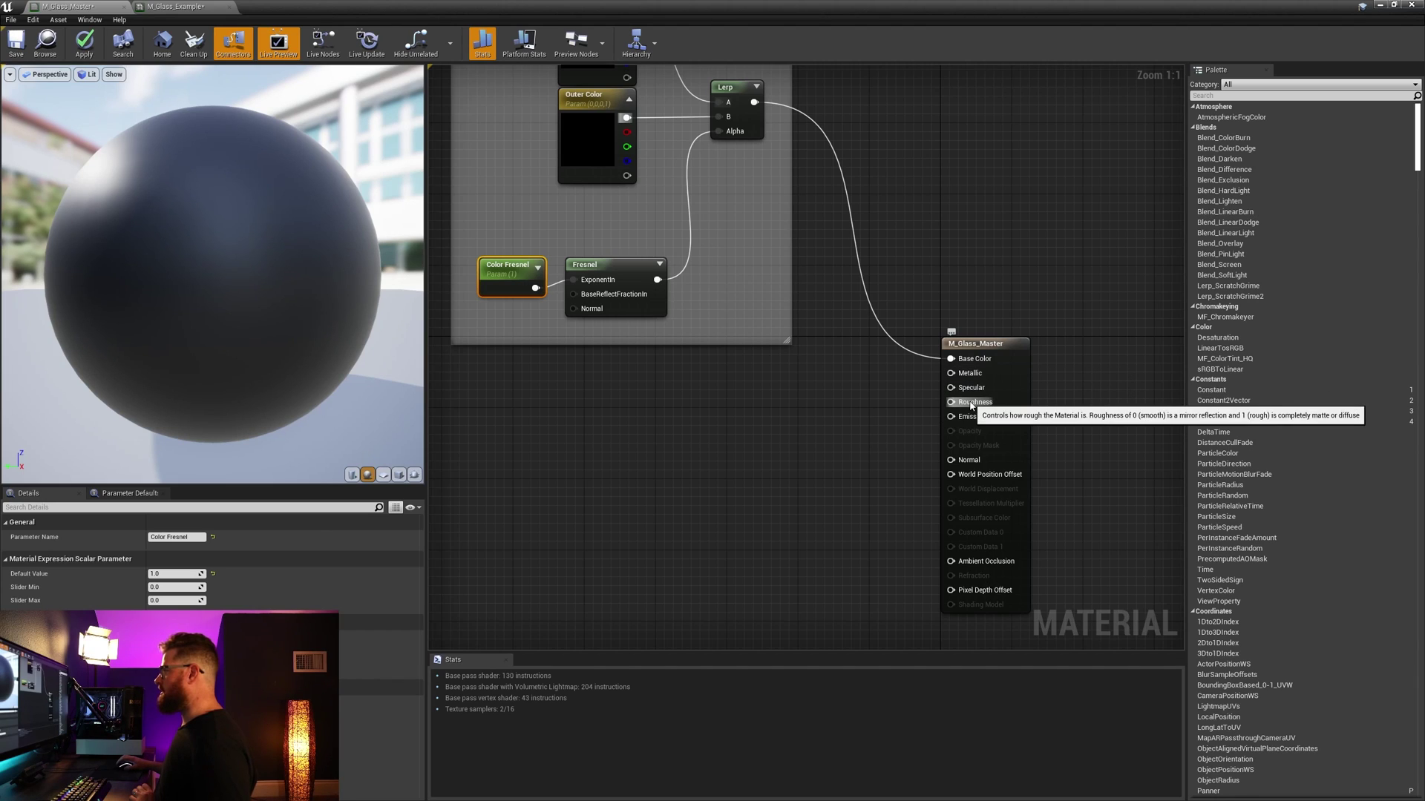
pyautogui.click(969, 380)
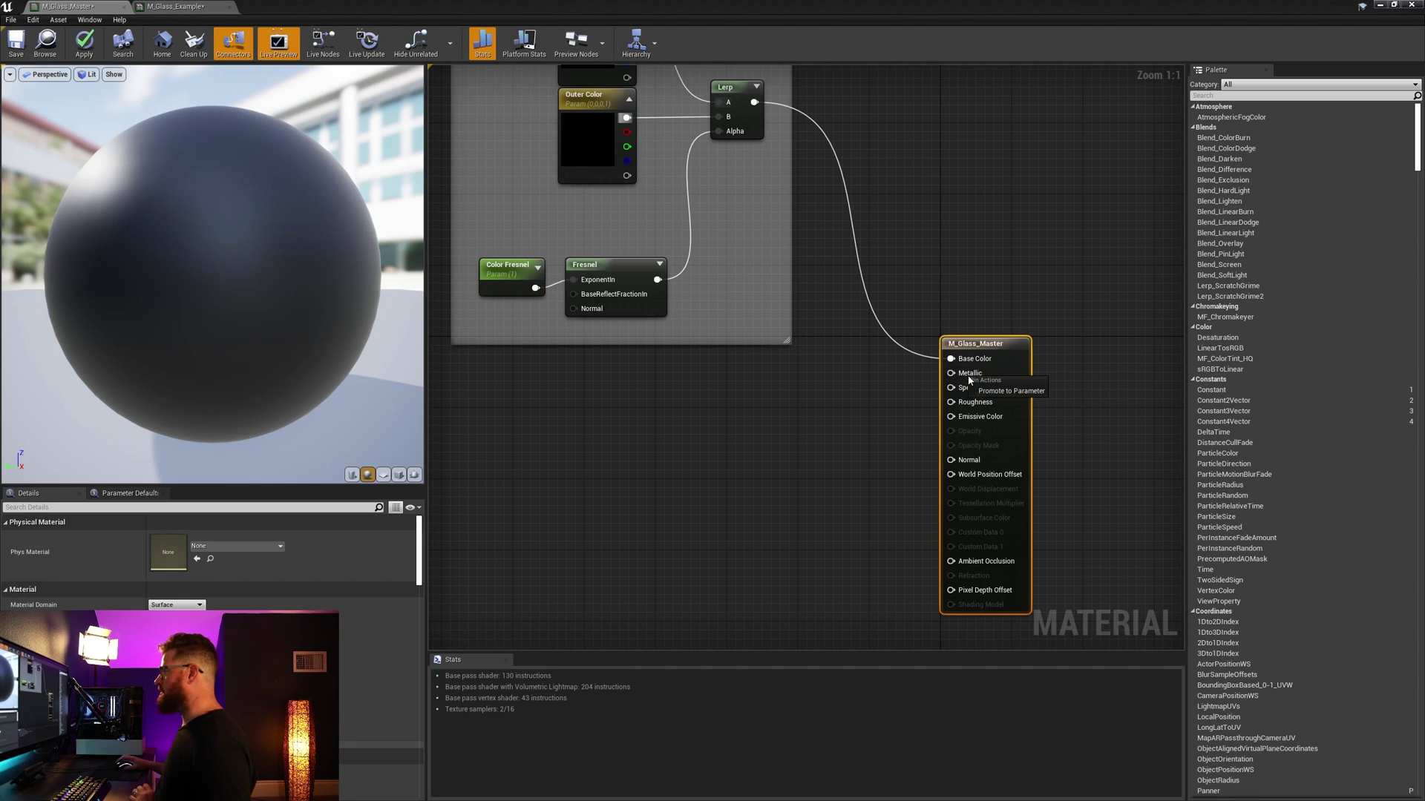
pyautogui.click(987, 391)
pyautogui.rightClick(973, 387)
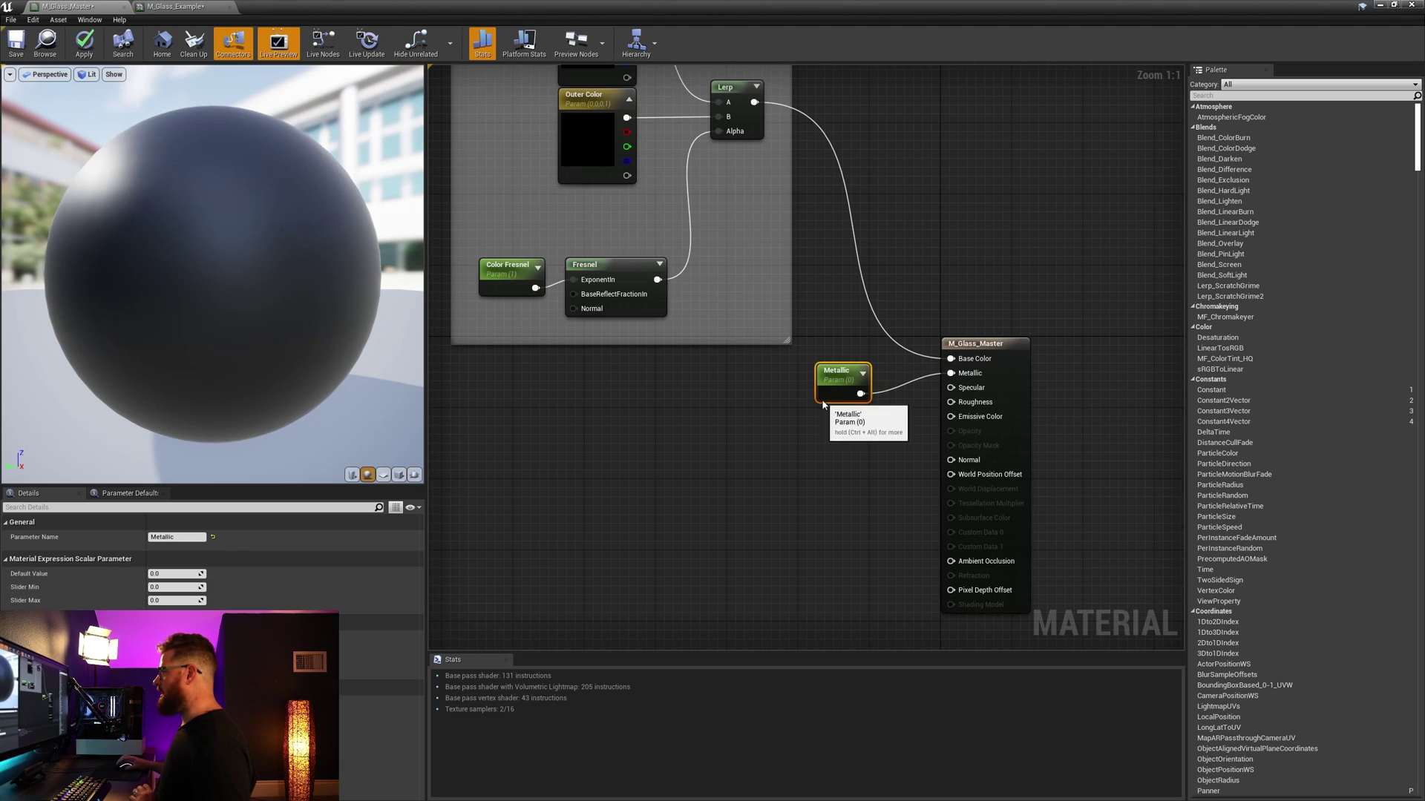
pyautogui.moveTo(896, 388); pyautogui.dragTo(829, 433)
pyautogui.moveTo(829, 433); pyautogui.dragTo(850, 539)
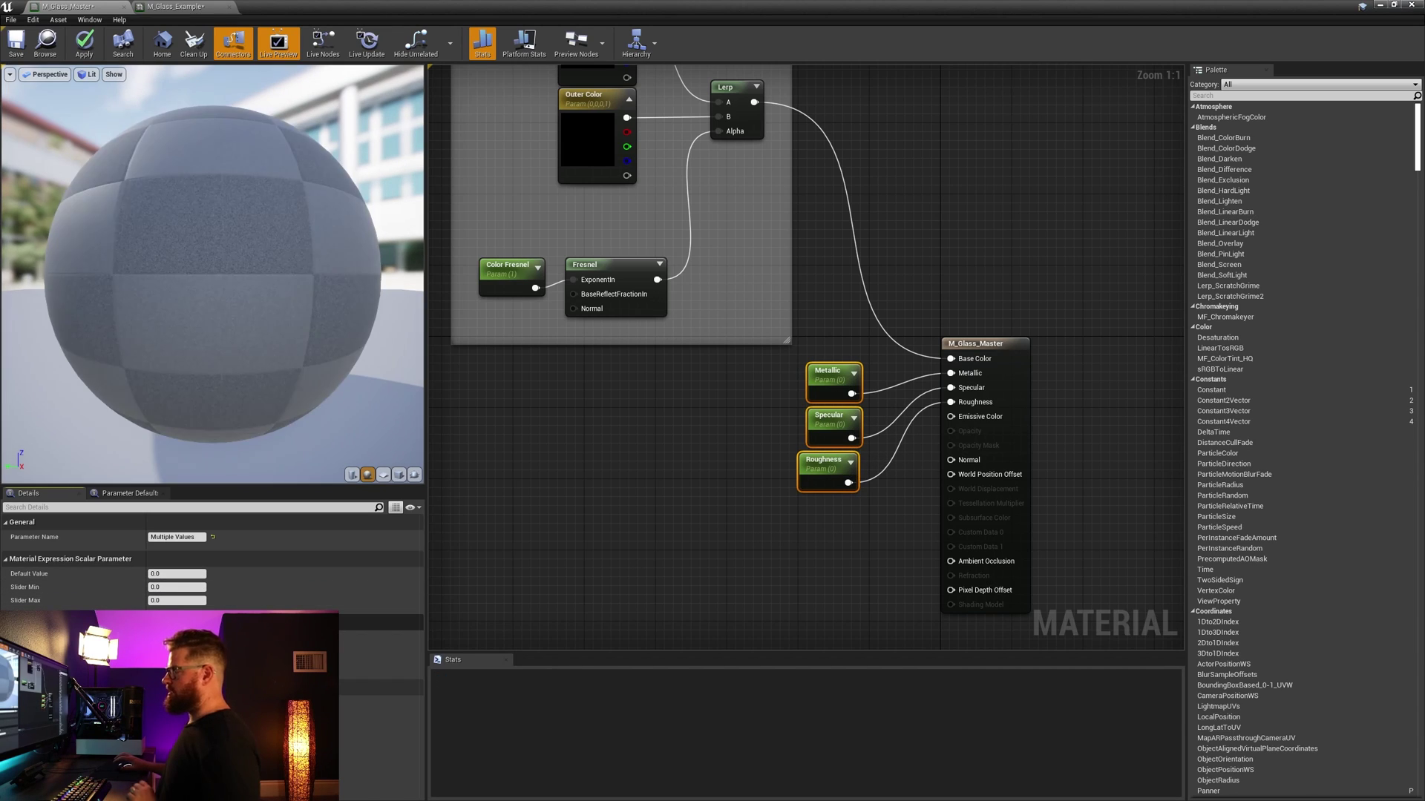
# Step: Set the Specular parameter's default value to 0.5 and the Slider Max of Metallic, Specular and Roughness to 1
pyautogui.click(820, 422)
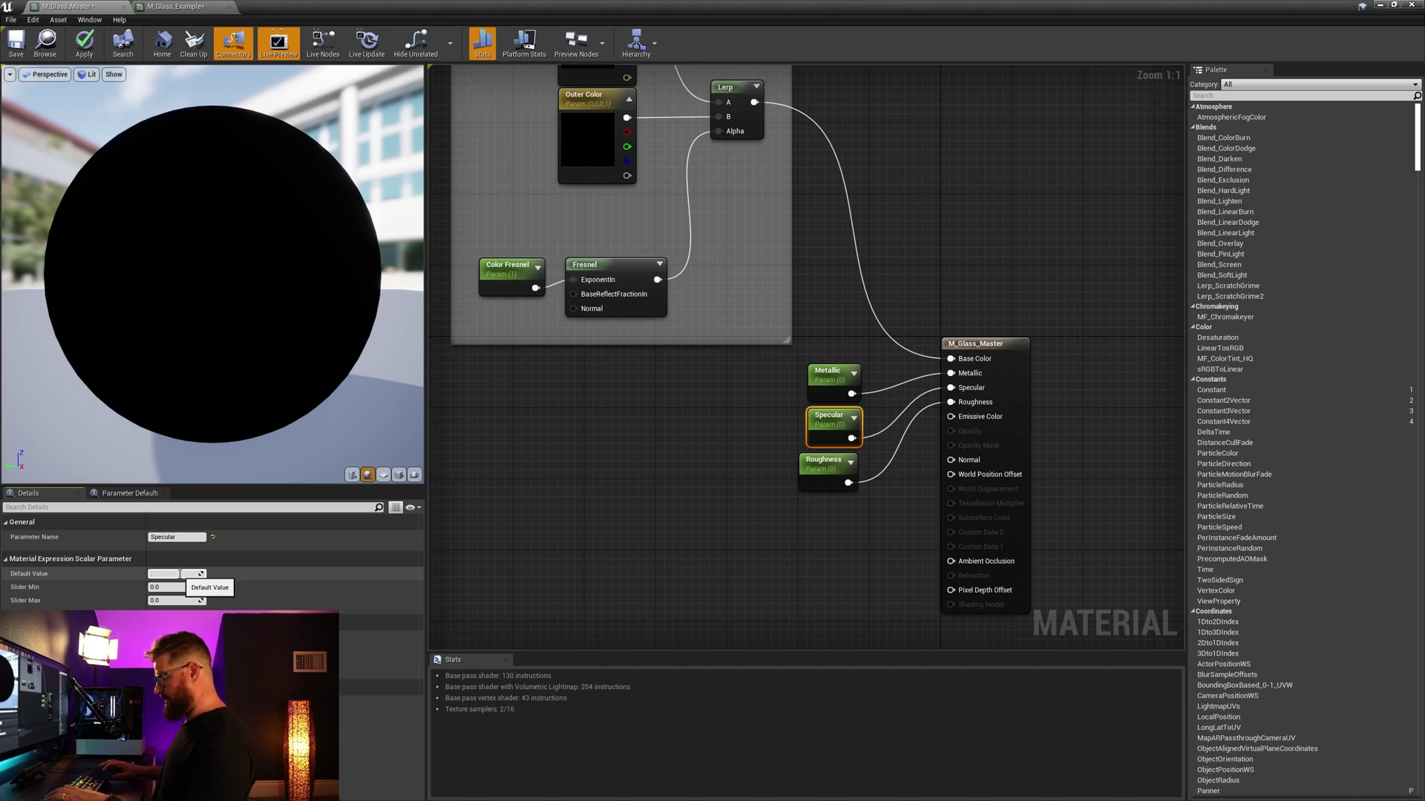
pyautogui.click(741, 417)
pyautogui.moveTo(773, 374); pyautogui.dragTo(827, 509)
pyautogui.click(187, 601)
pyautogui.write('1')
pyautogui.press('Return')
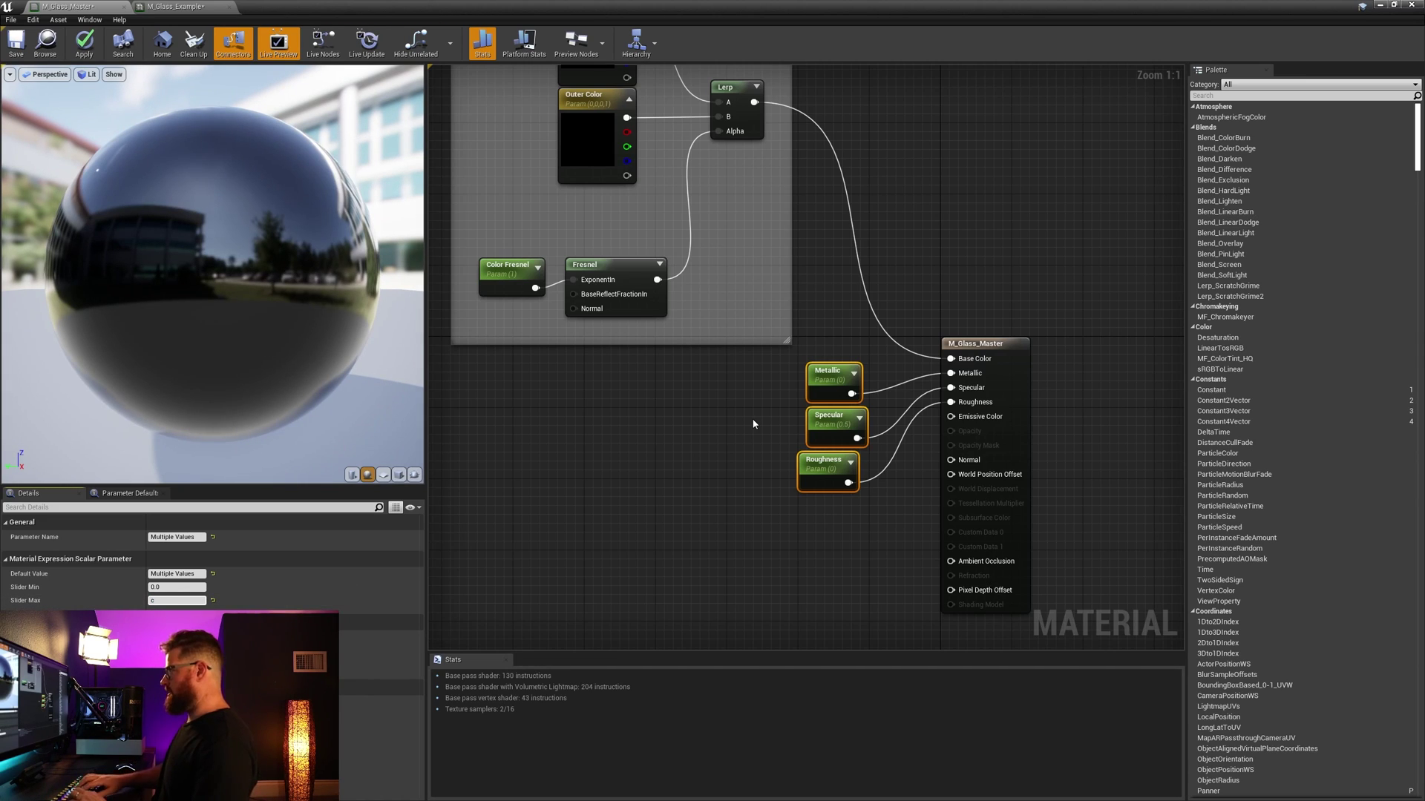
# Step: Enclose the three parameters in a comment titled Base Parameter, place it beneath the Color comment, and apply the material changes
pyautogui.write('cB')
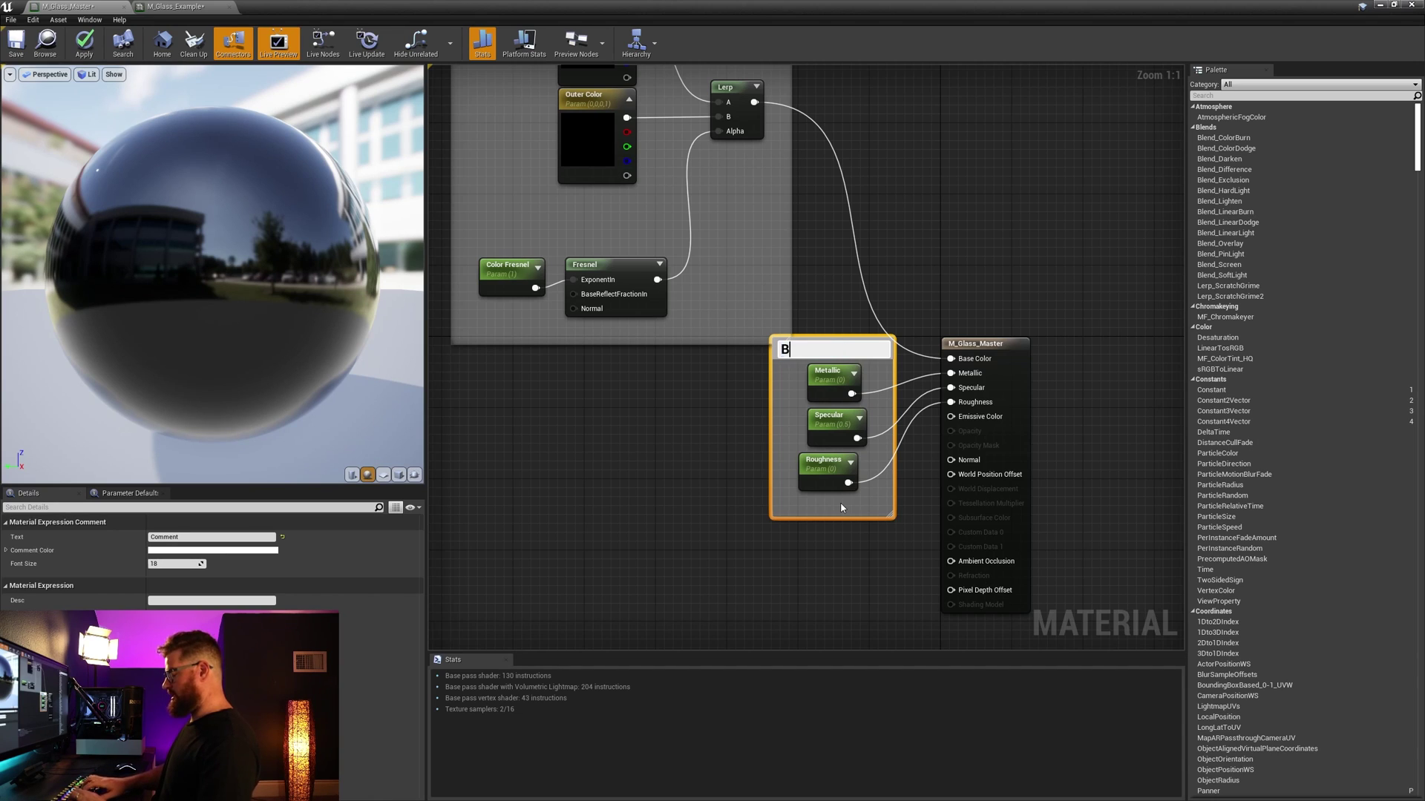
pyautogui.write('ase Parameter')
pyautogui.press('Return')
pyautogui.moveTo(836, 344); pyautogui.dragTo(728, 363)
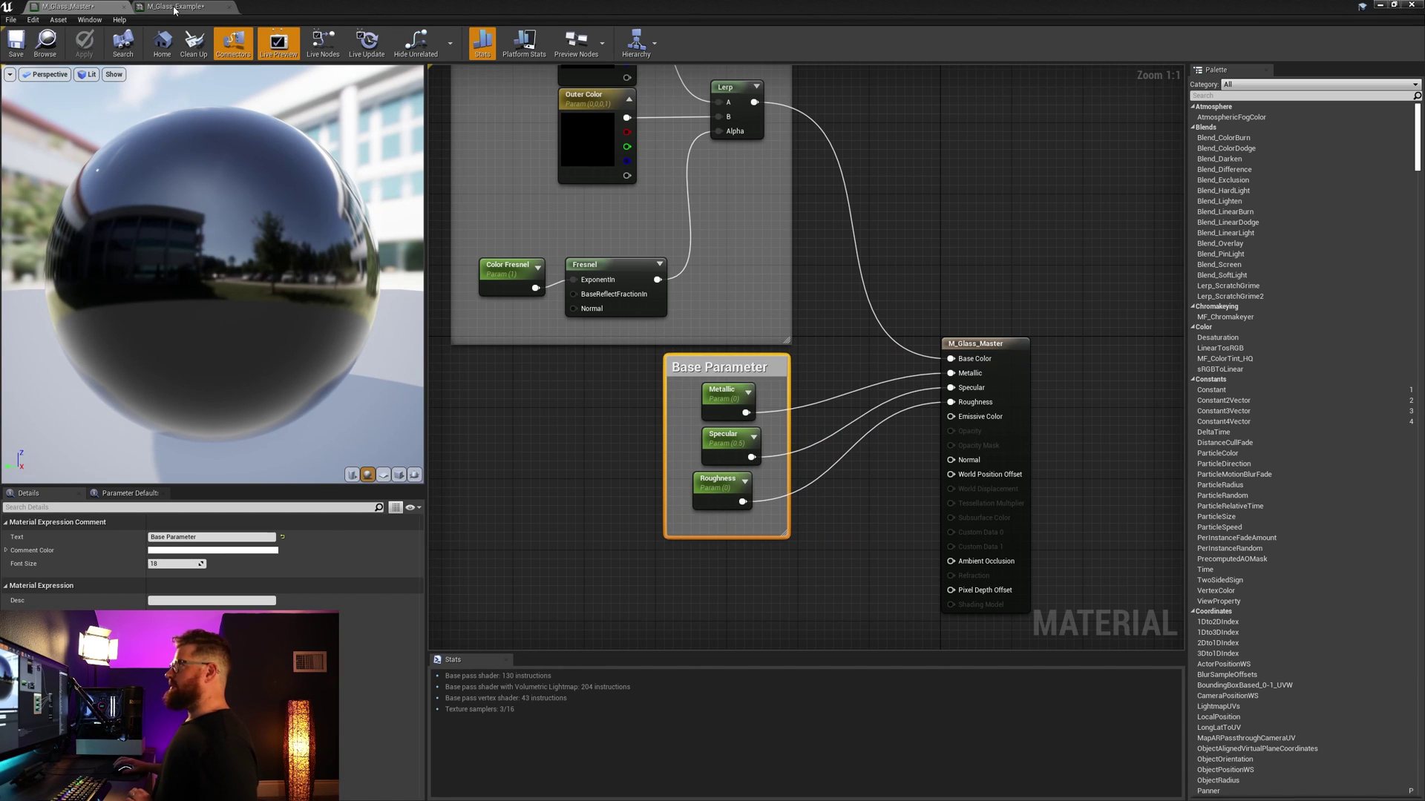
# Step: Show the M_Glass_Example instance in a smaller, taller window beside the sphere in the level
pyautogui.click(175, 7)
pyautogui.moveTo(380, 14); pyautogui.dragTo(282, 224)
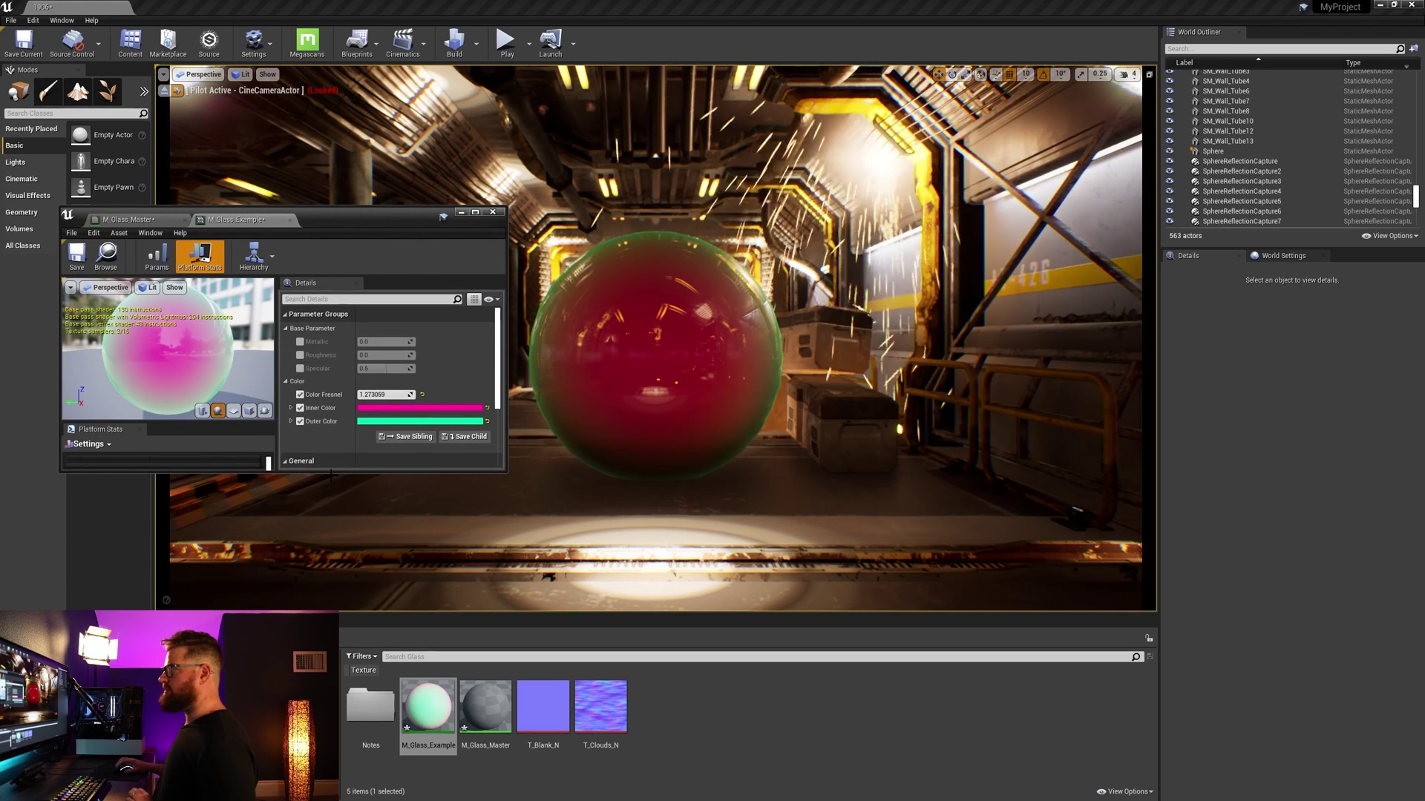
pyautogui.moveTo(331, 473); pyautogui.dragTo(331, 584)
# Step: Enable the Metallic and Roughness overrides, try a slightly different Metallic value, and reset Metallic to its default
pyautogui.click(300, 342)
pyautogui.moveTo(365, 341)
pyautogui.mouseDown()
pyautogui.moveTo(412, 341)
pyautogui.moveTo(359, 343)
pyautogui.mouseUp()
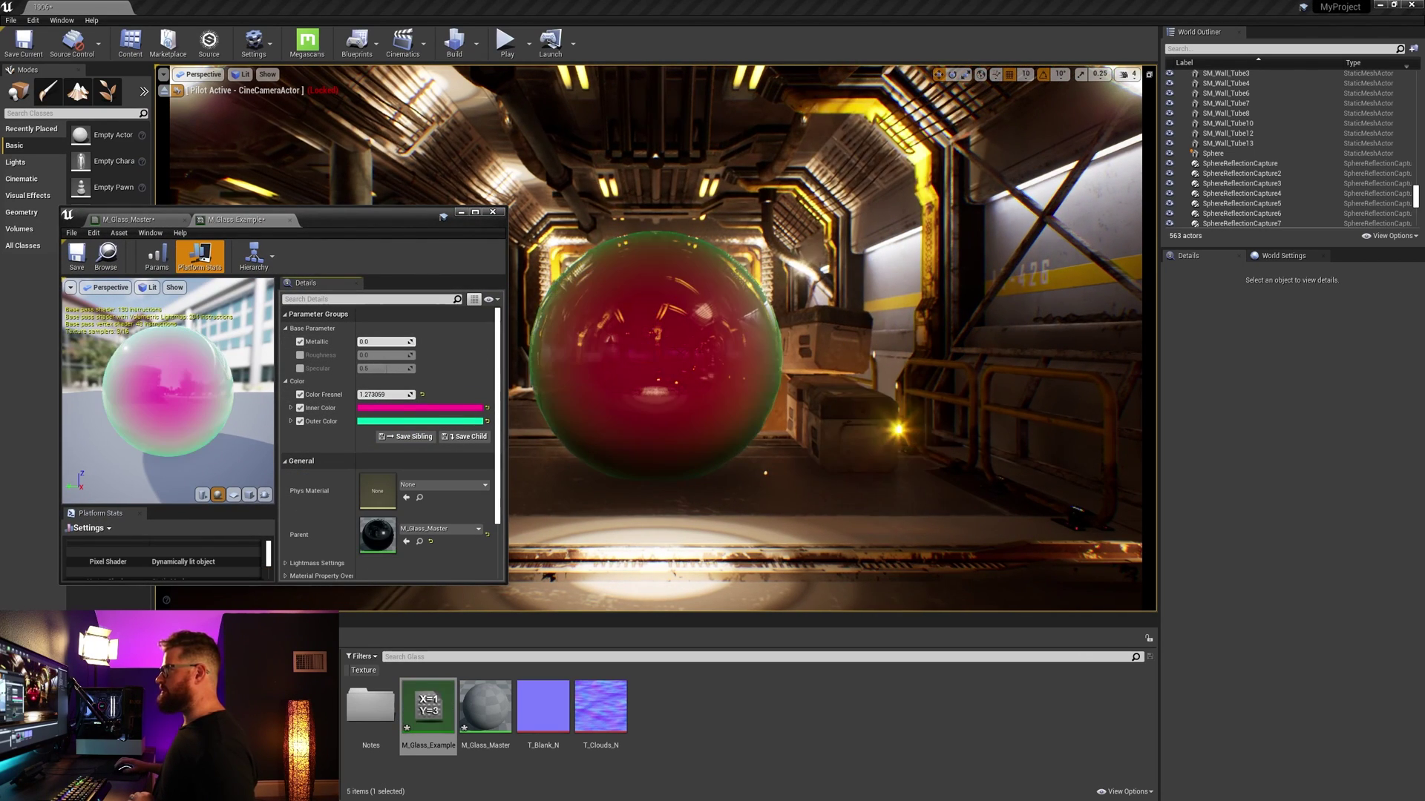
pyautogui.click(301, 357)
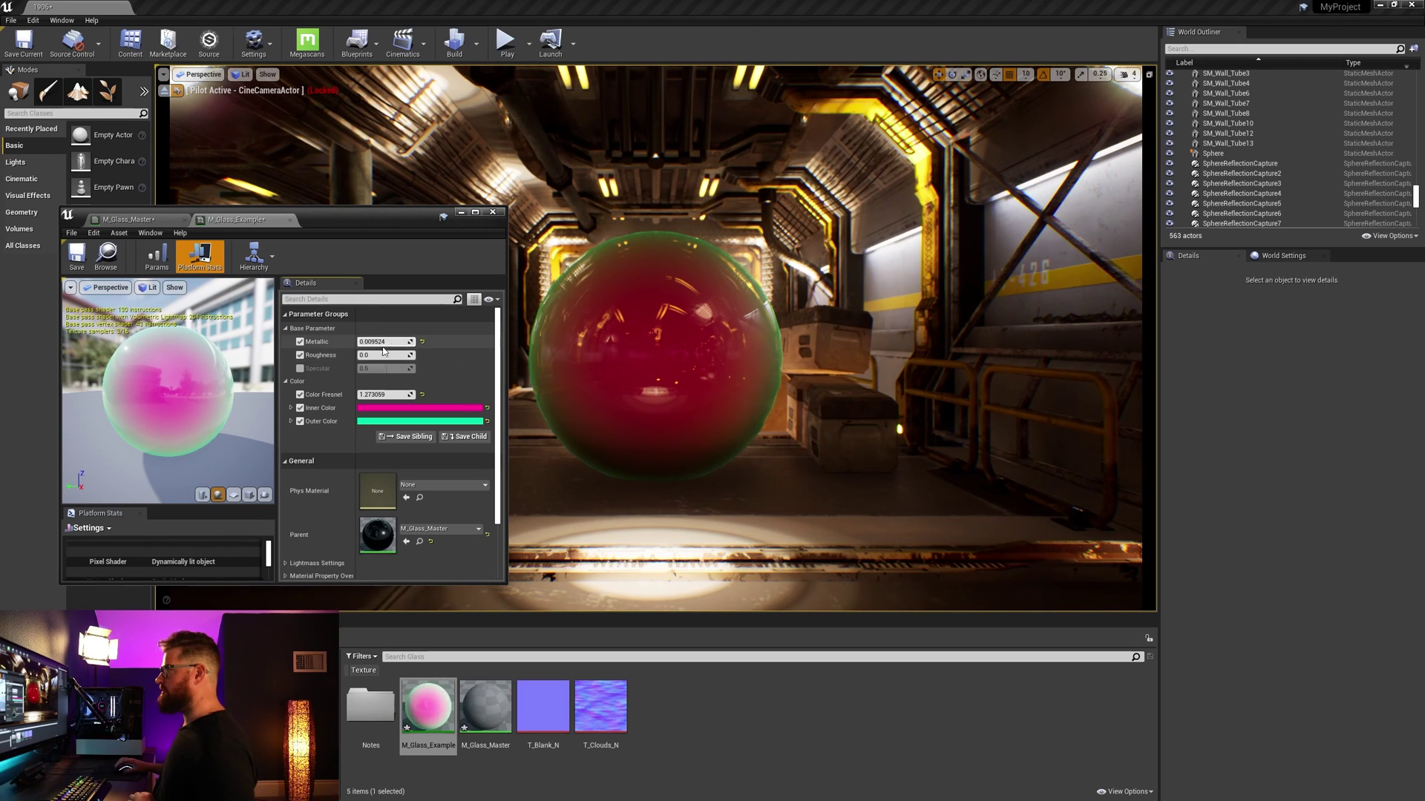
pyautogui.click(422, 342)
# Step: Try a higher Roughness on the instance, then enable the Specular override and raise Specular to 1.0
pyautogui.moveTo(362, 355)
pyautogui.mouseDown()
pyautogui.moveTo(386, 354)
pyautogui.moveTo(370, 355)
pyautogui.mouseUp()
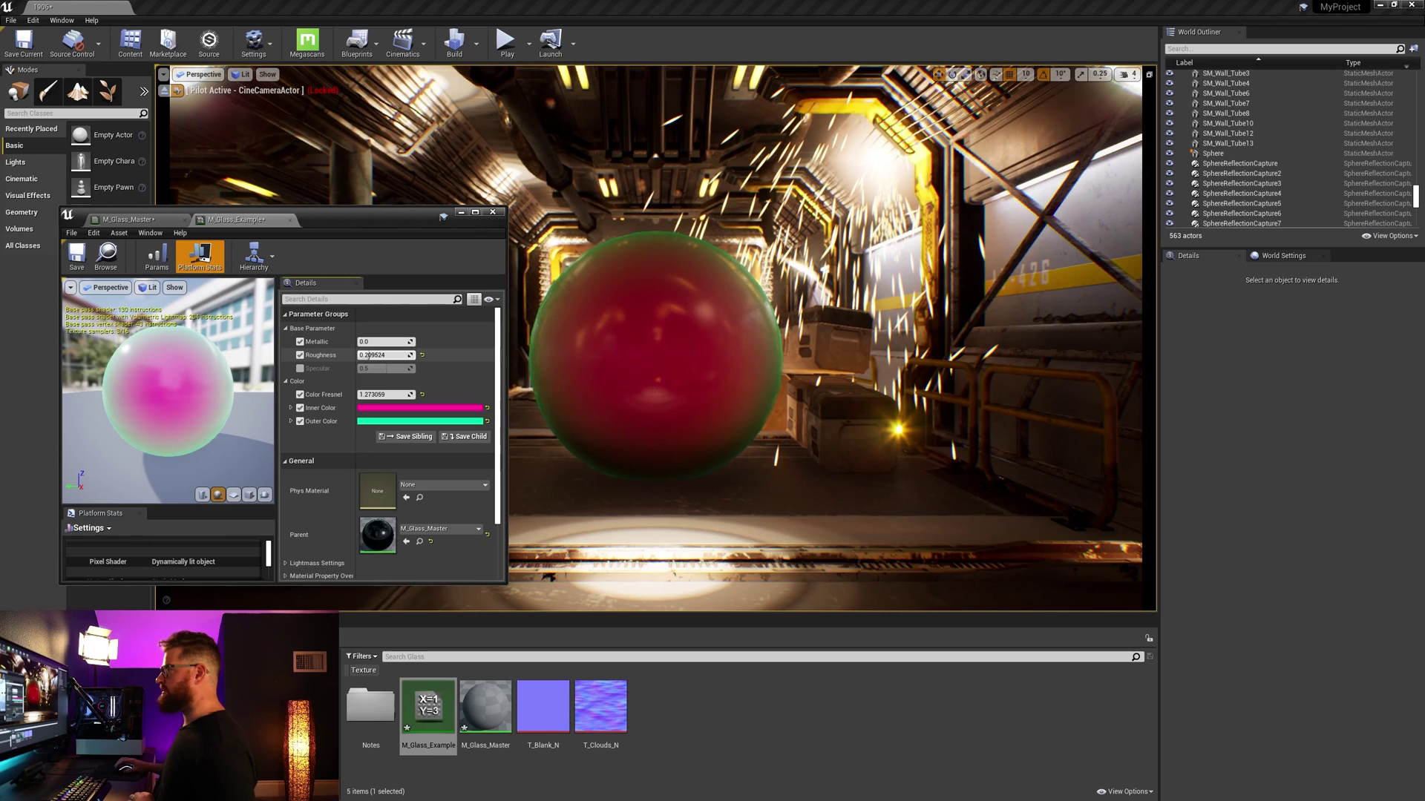
pyautogui.click(300, 368)
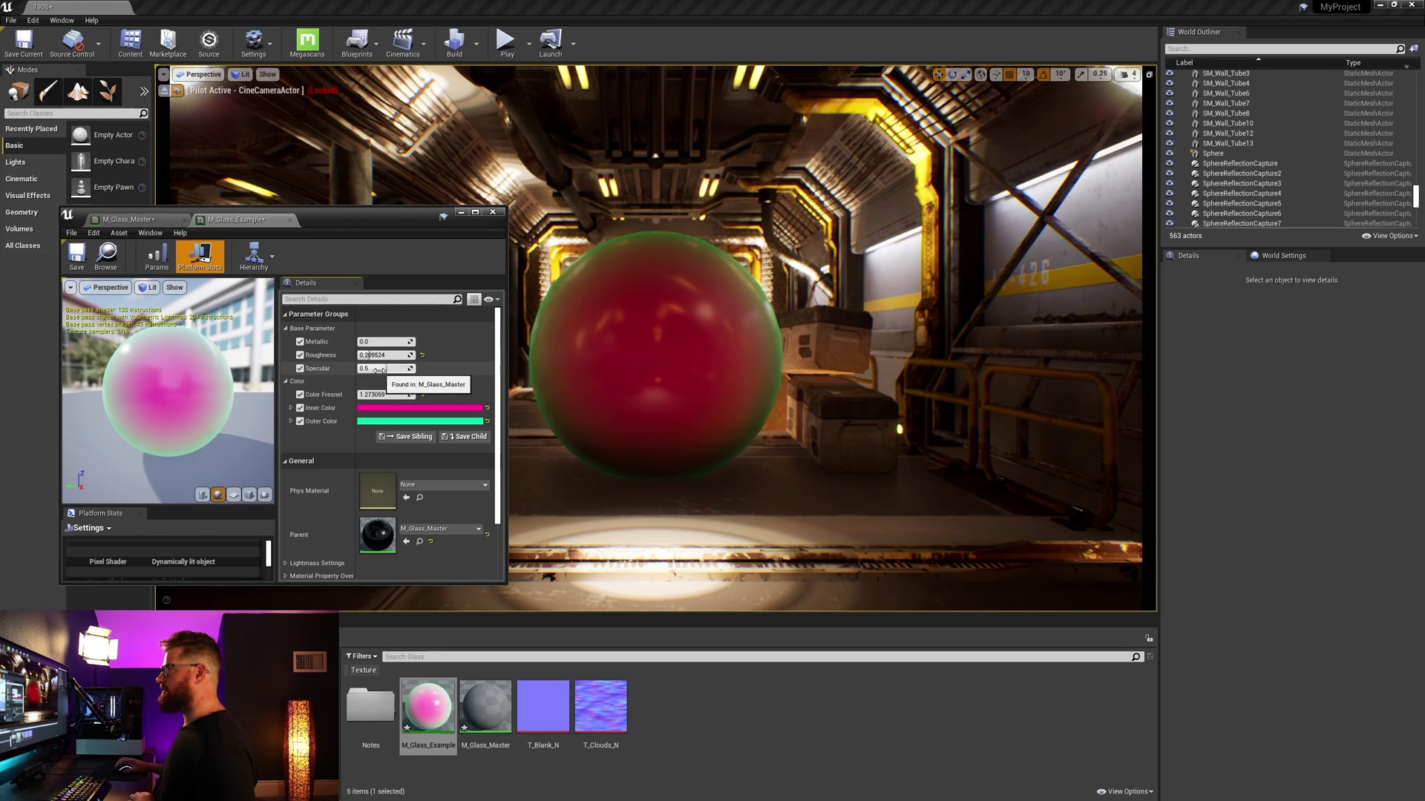
pyautogui.moveTo(375, 368); pyautogui.dragTo(402, 368)
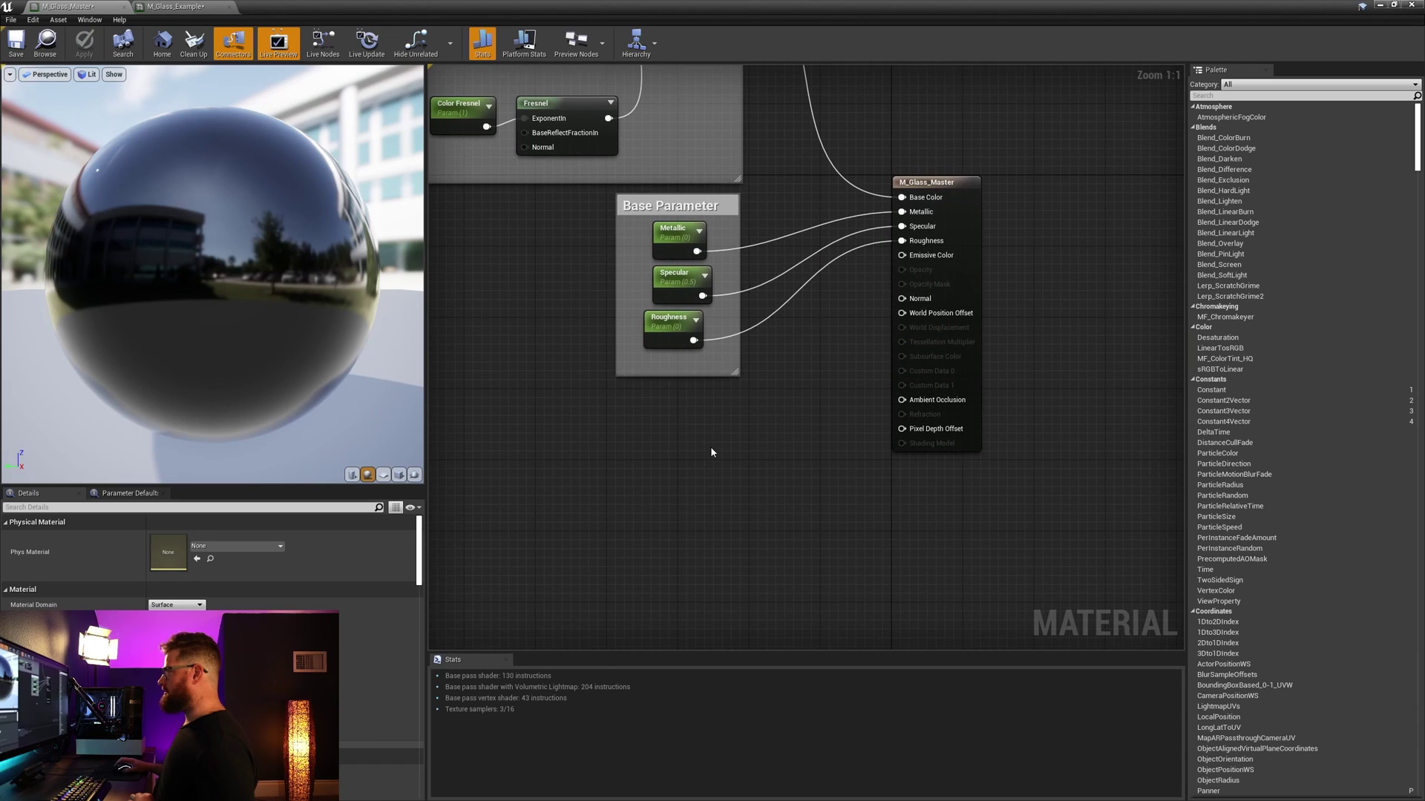
# Step: Set the material's Blend Mode to Translucent and change its translucency Lighting Mode to enable the metallic, specular, roughness and normal inputs
pyautogui.moveTo(711, 448); pyautogui.dragTo(722, 435, button='right')
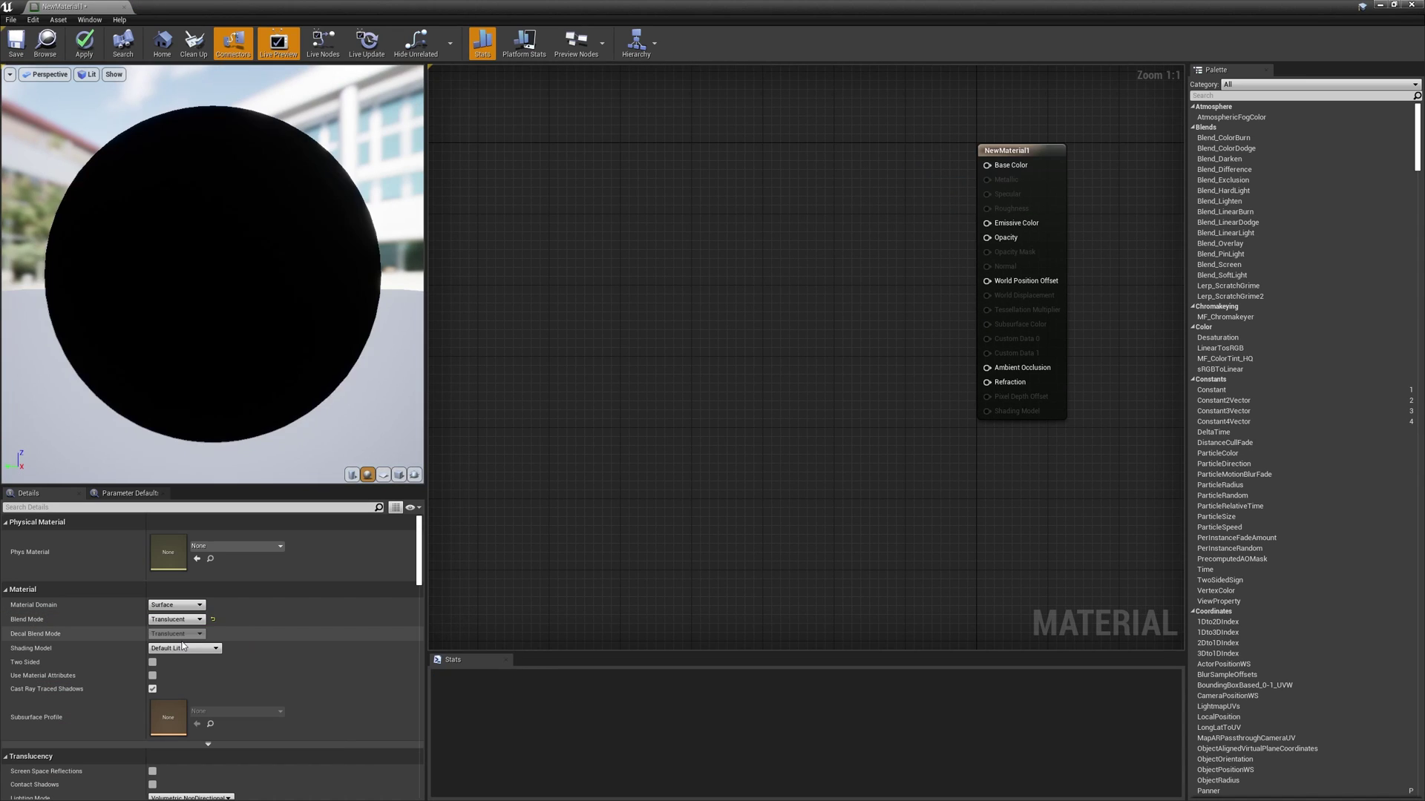
pyautogui.moveTo(417, 561); pyautogui.dragTo(416, 584)
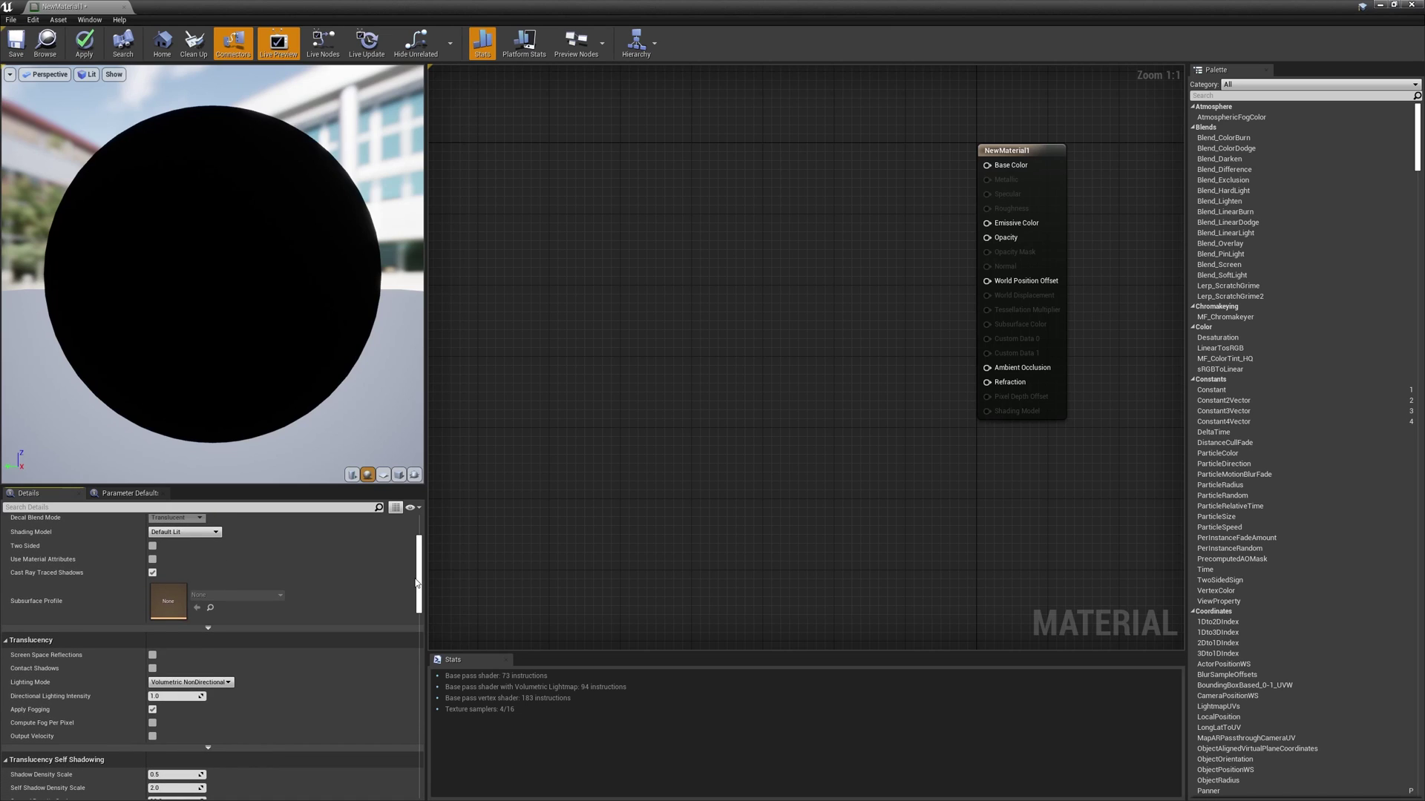
pyautogui.click(220, 684)
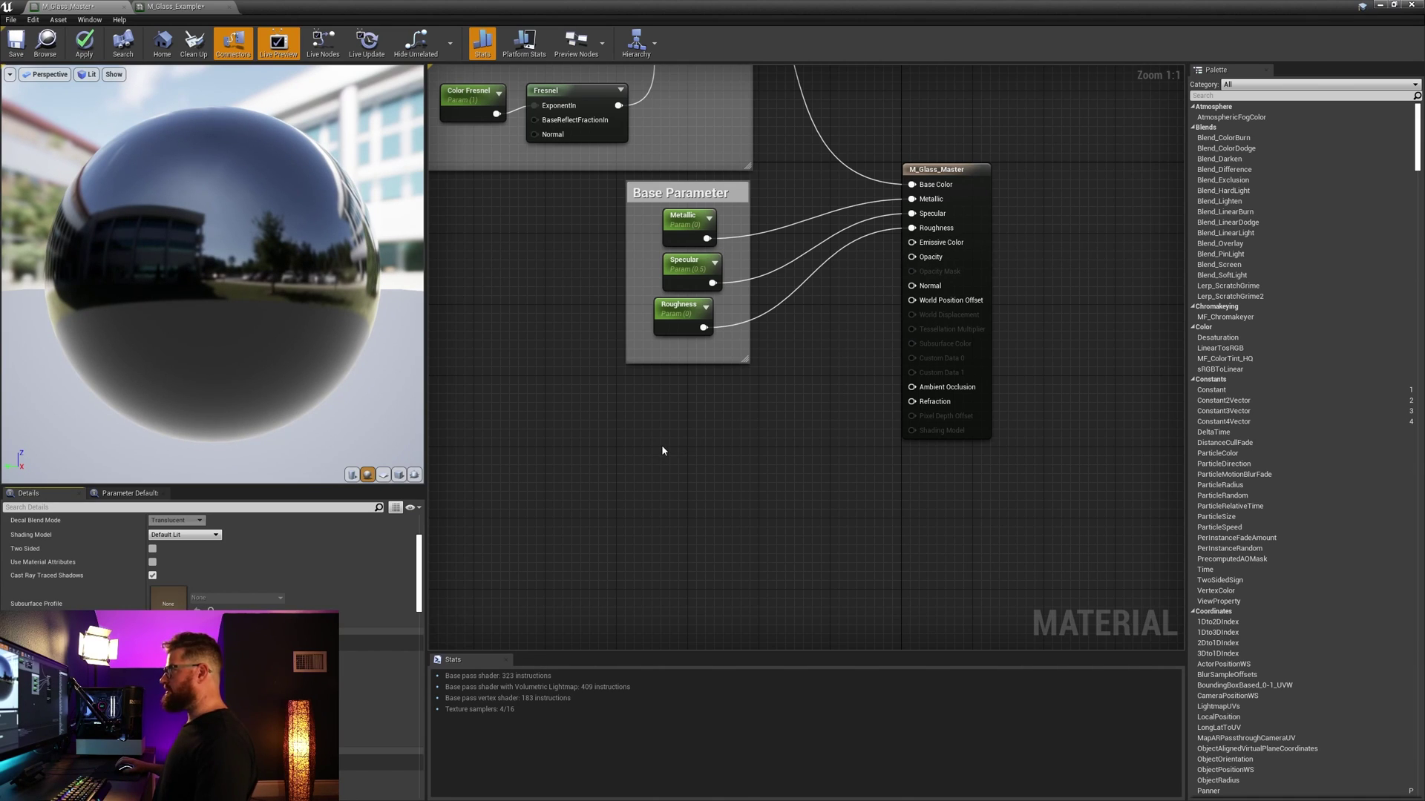
# Step: Add a Constant below the Base Parameter comment, convert it to a parameter named Opacity, and connect it to the material's Opacity input
pyautogui.press('1')
pyautogui.click(682, 456)
pyautogui.rightClick(684, 456)
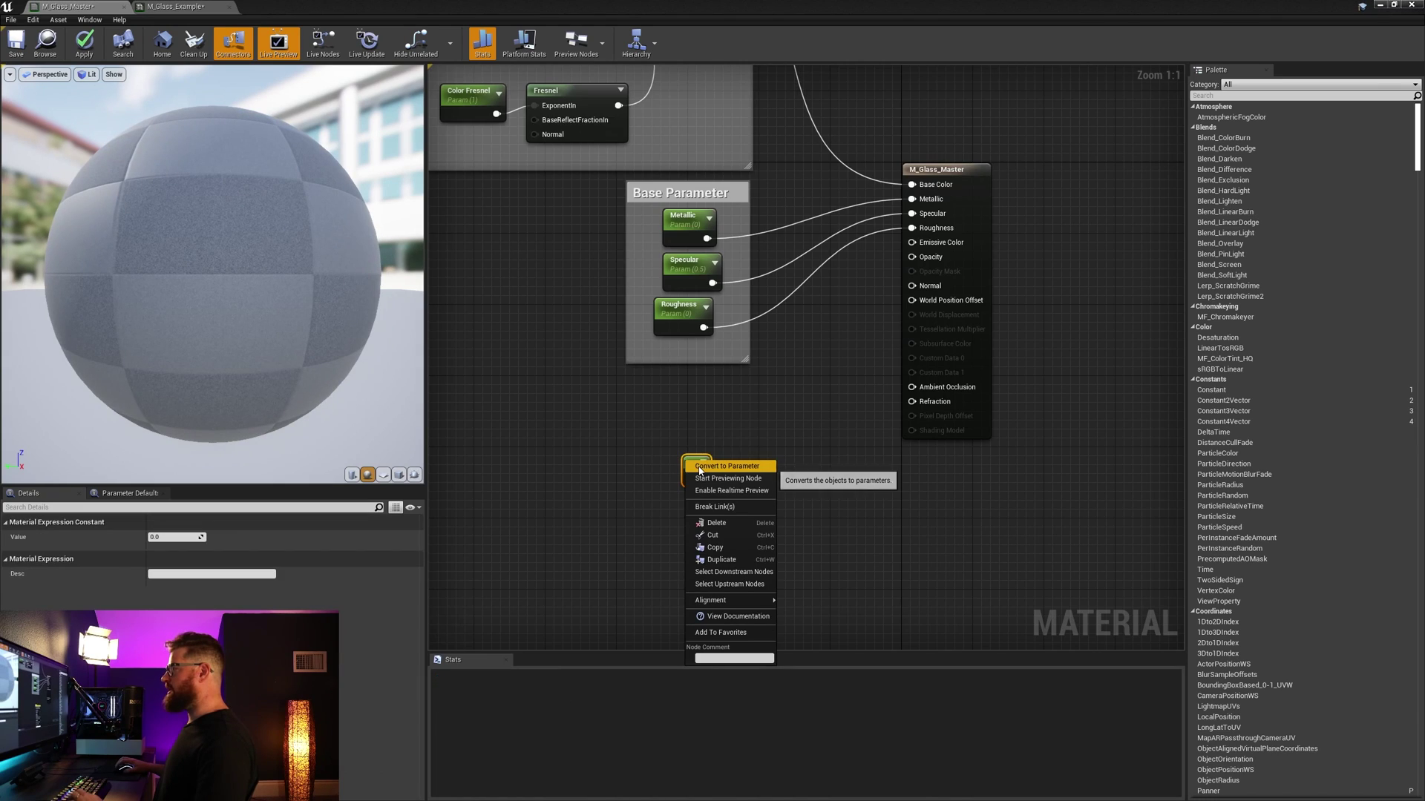
pyautogui.click(697, 467)
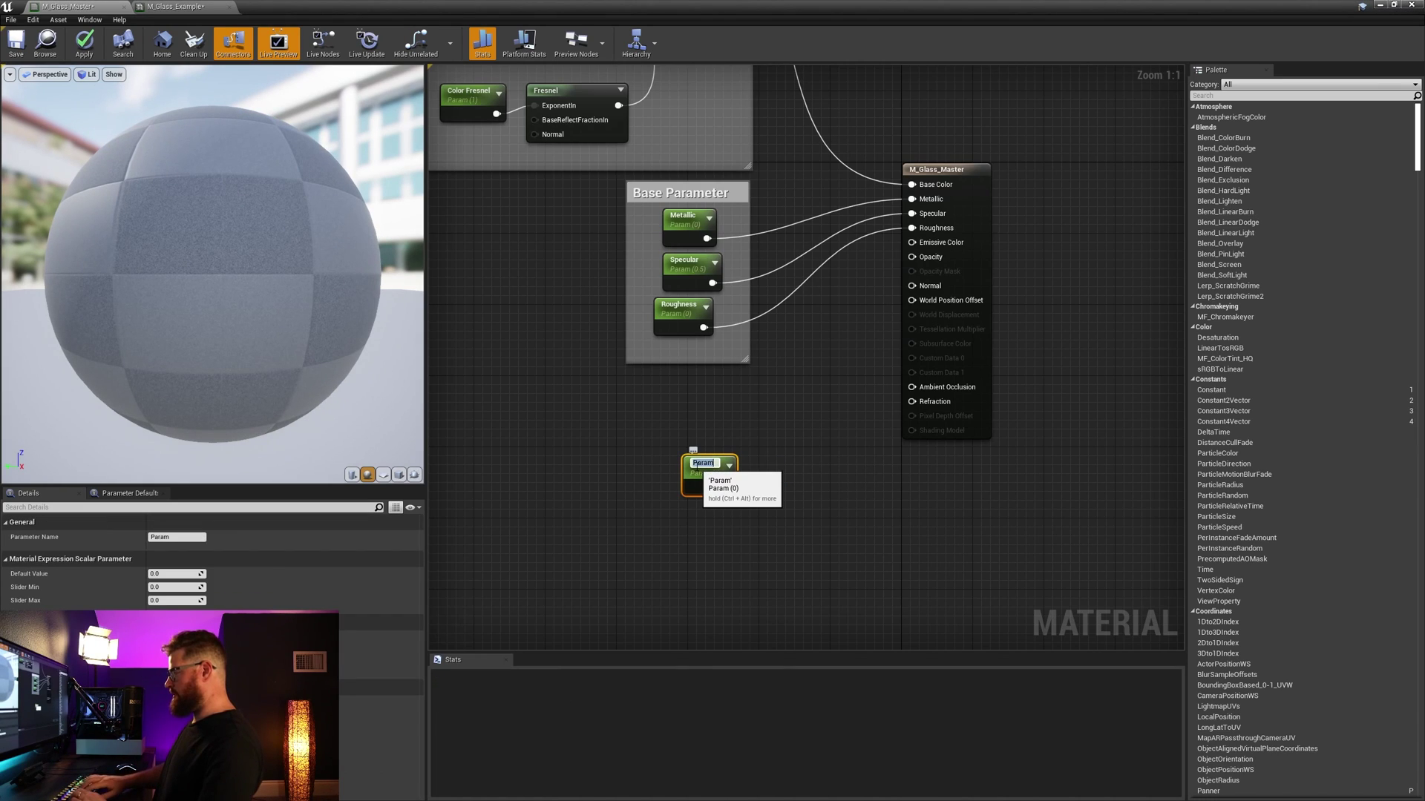
pyautogui.moveTo(729, 484); pyautogui.dragTo(912, 257)
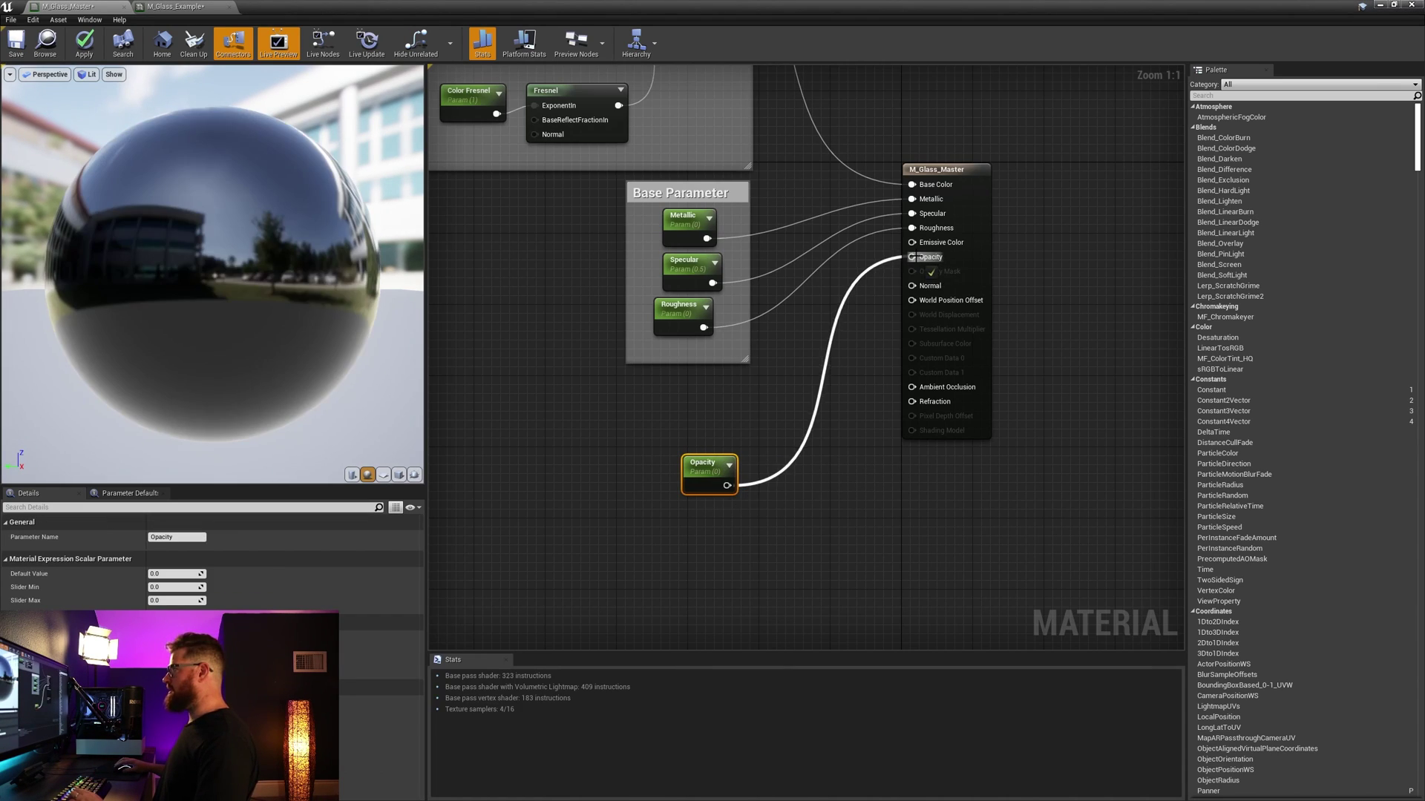
# Step: Set the Opacity parameter's default value to 0.5 and its Slider Max to 1, and apply the material changes
pyautogui.click(177, 574)
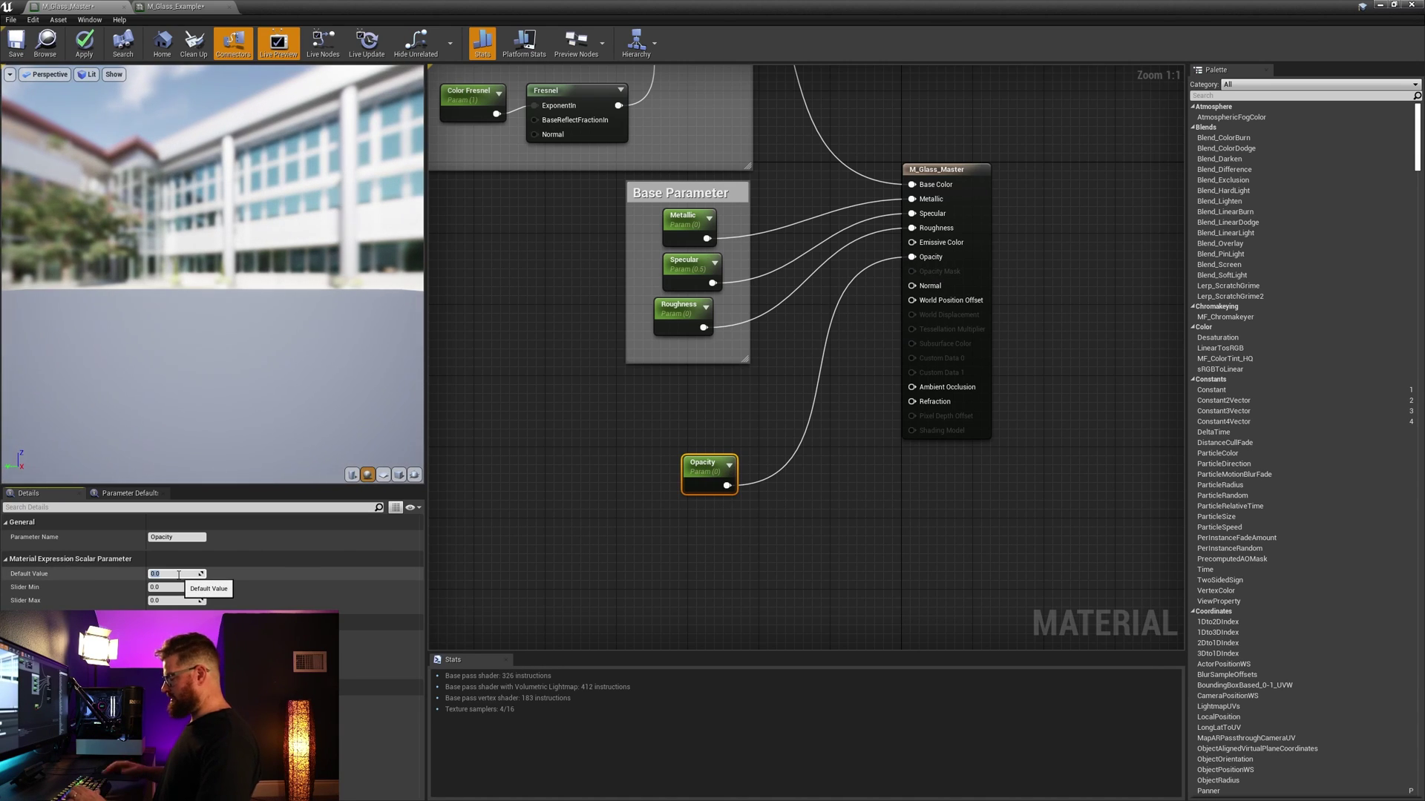
pyautogui.press('Return')
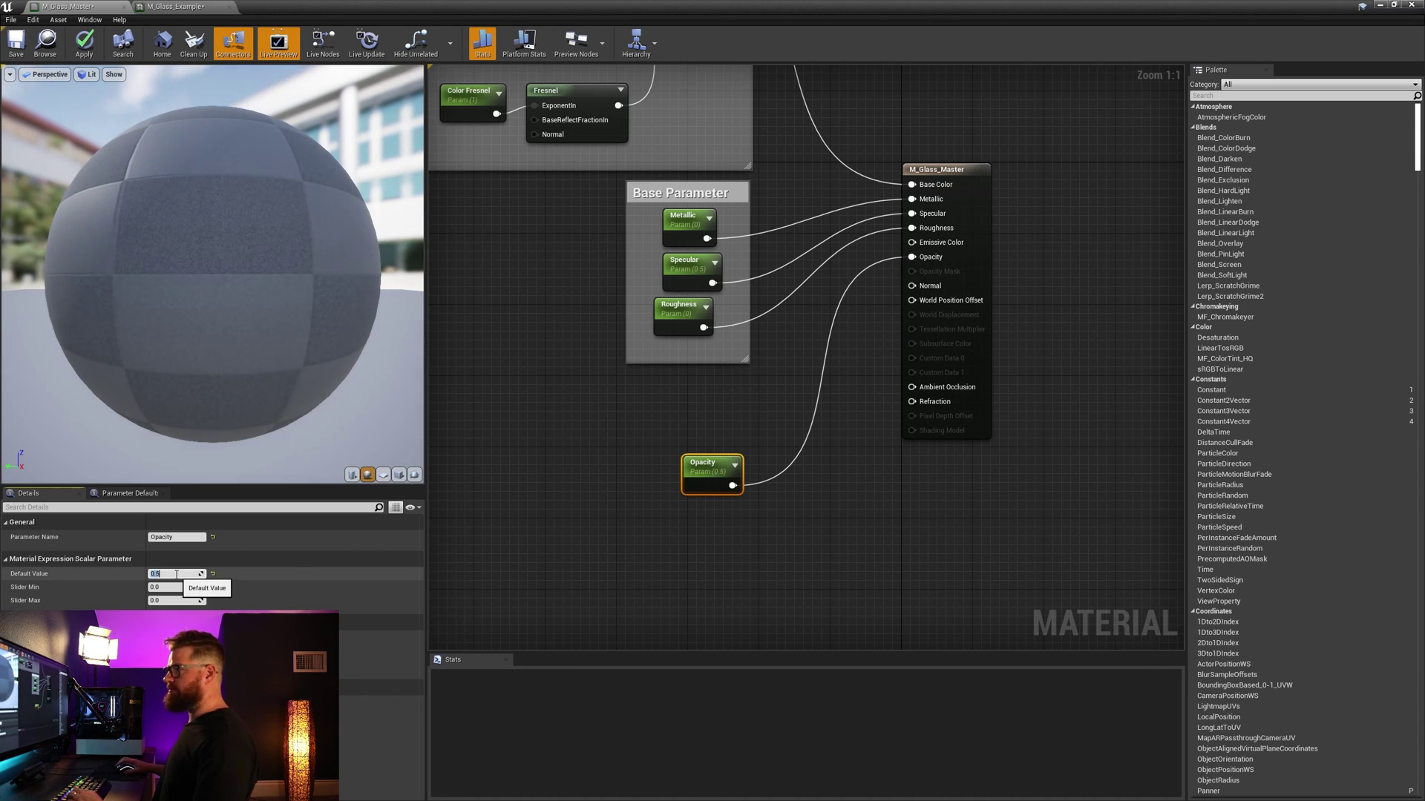
pyautogui.click(181, 601)
pyautogui.write('1')
pyautogui.press('Return')
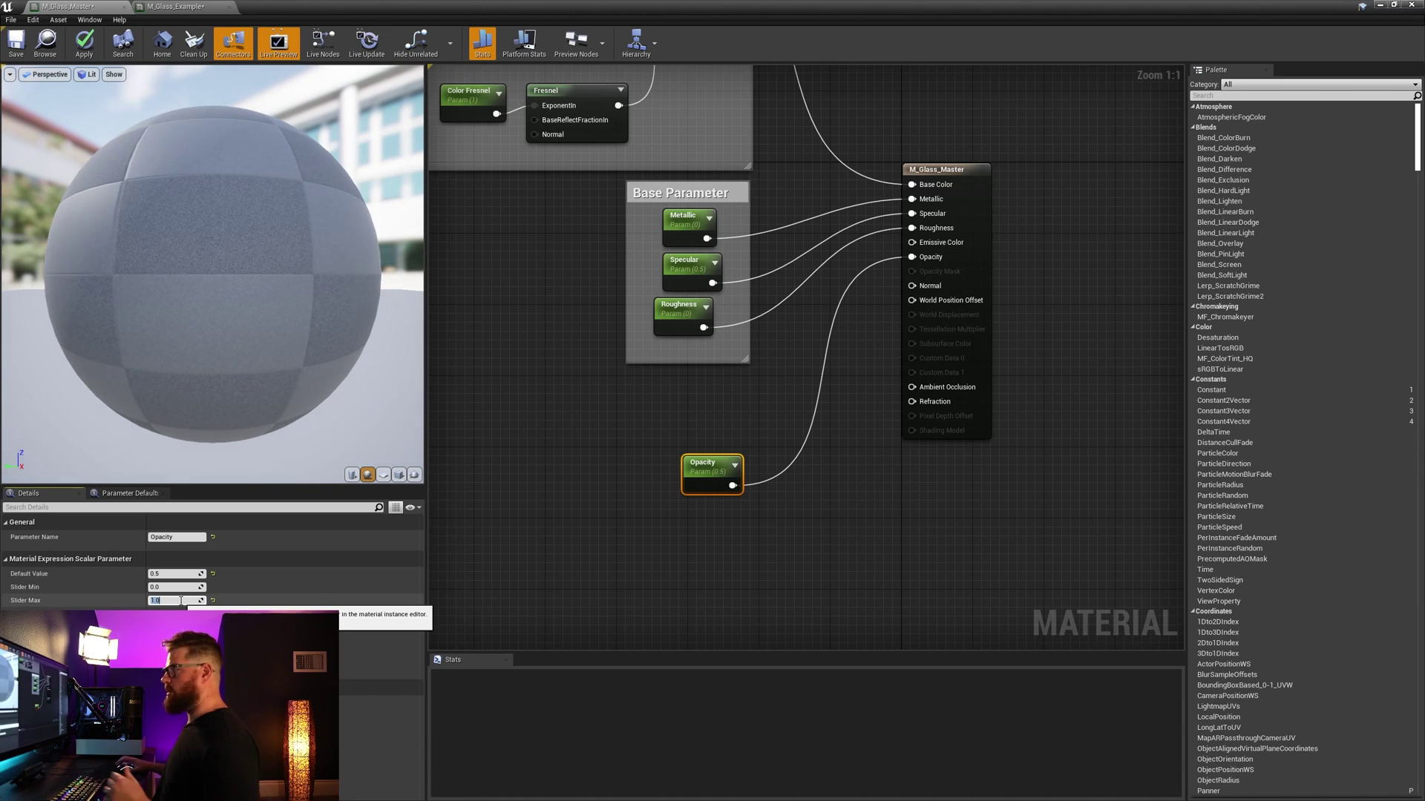
pyautogui.click(679, 446)
pyautogui.click(699, 463)
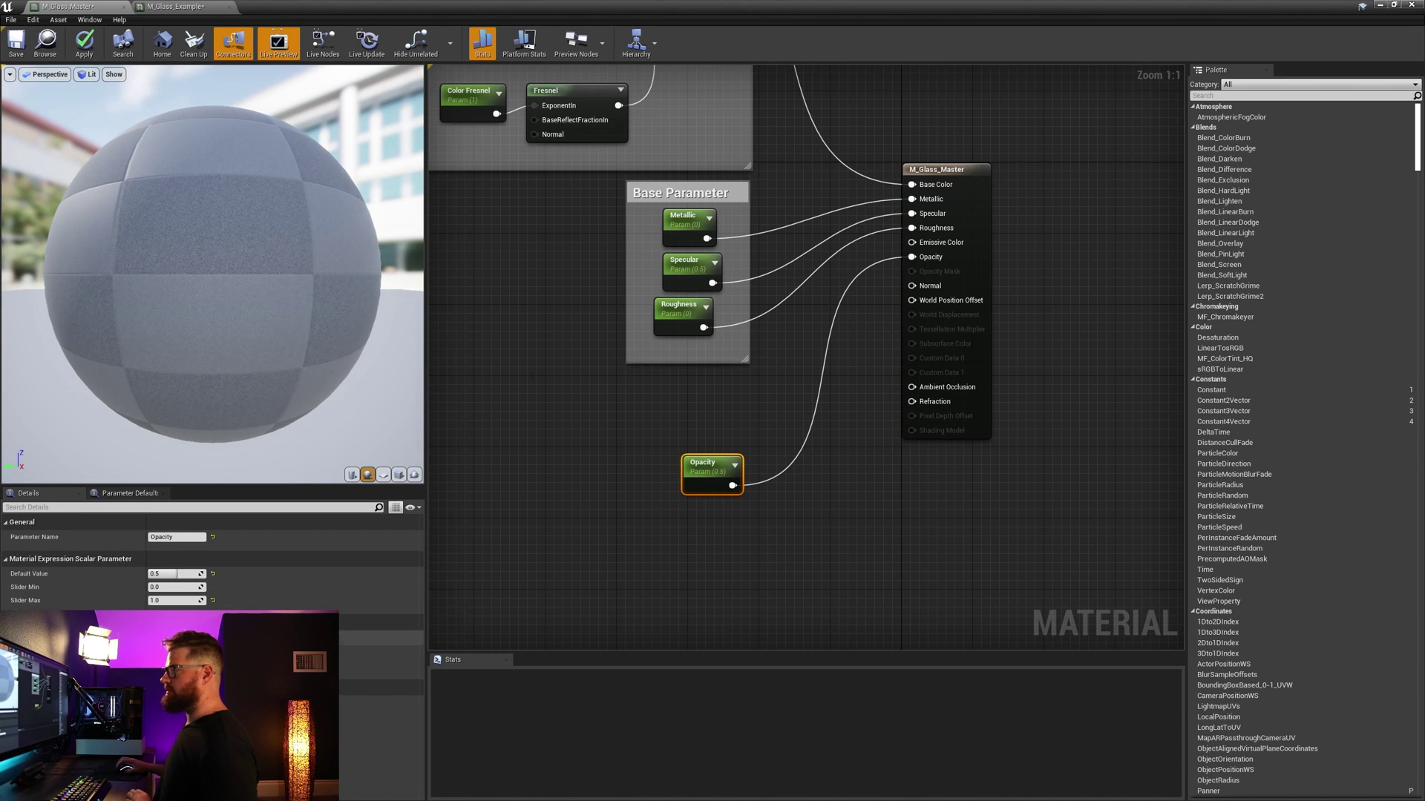
pyautogui.click(84, 43)
# Step: Show the M_Glass_Example instance in a reduced window over the level and enable its Opacity override
pyautogui.doubleClick(272, 9)
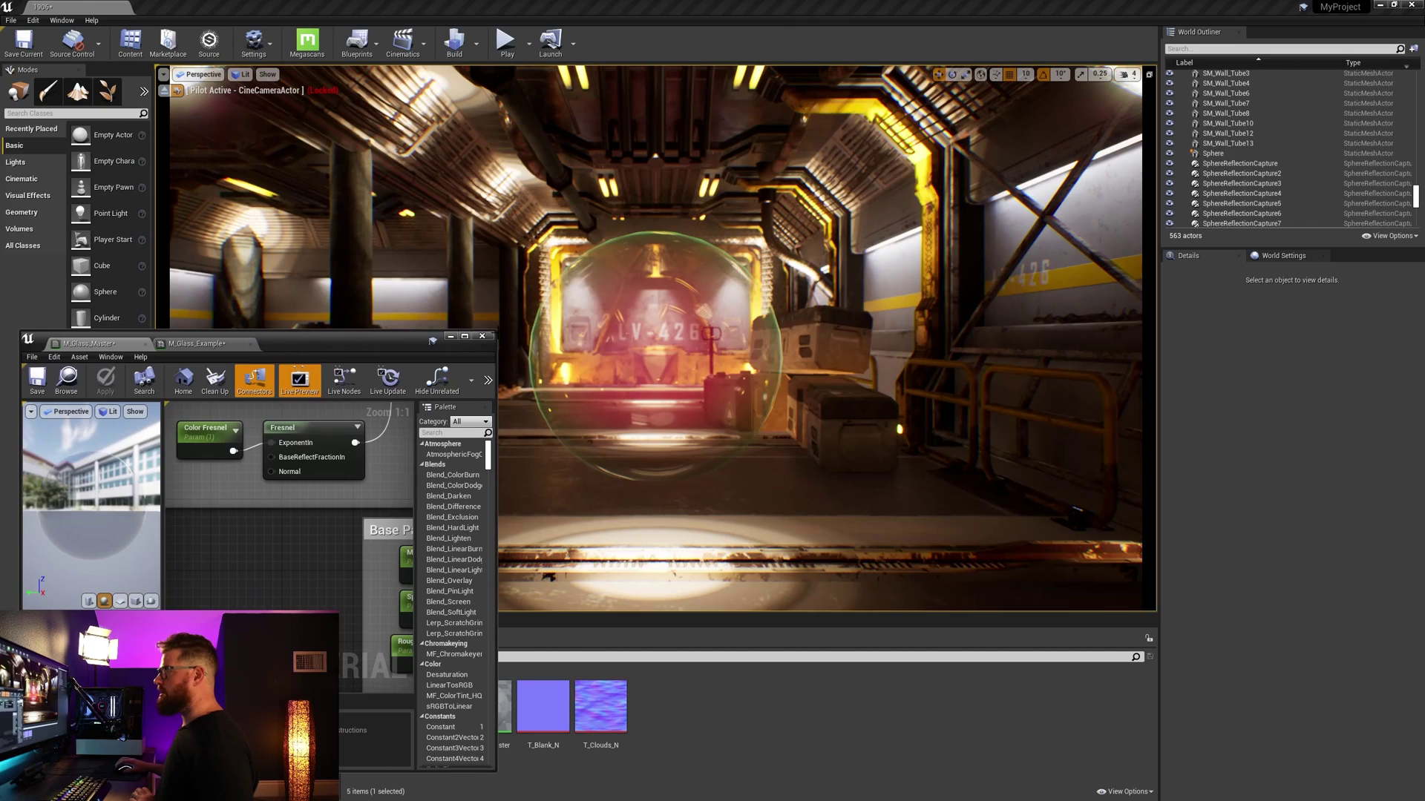
pyautogui.click(196, 344)
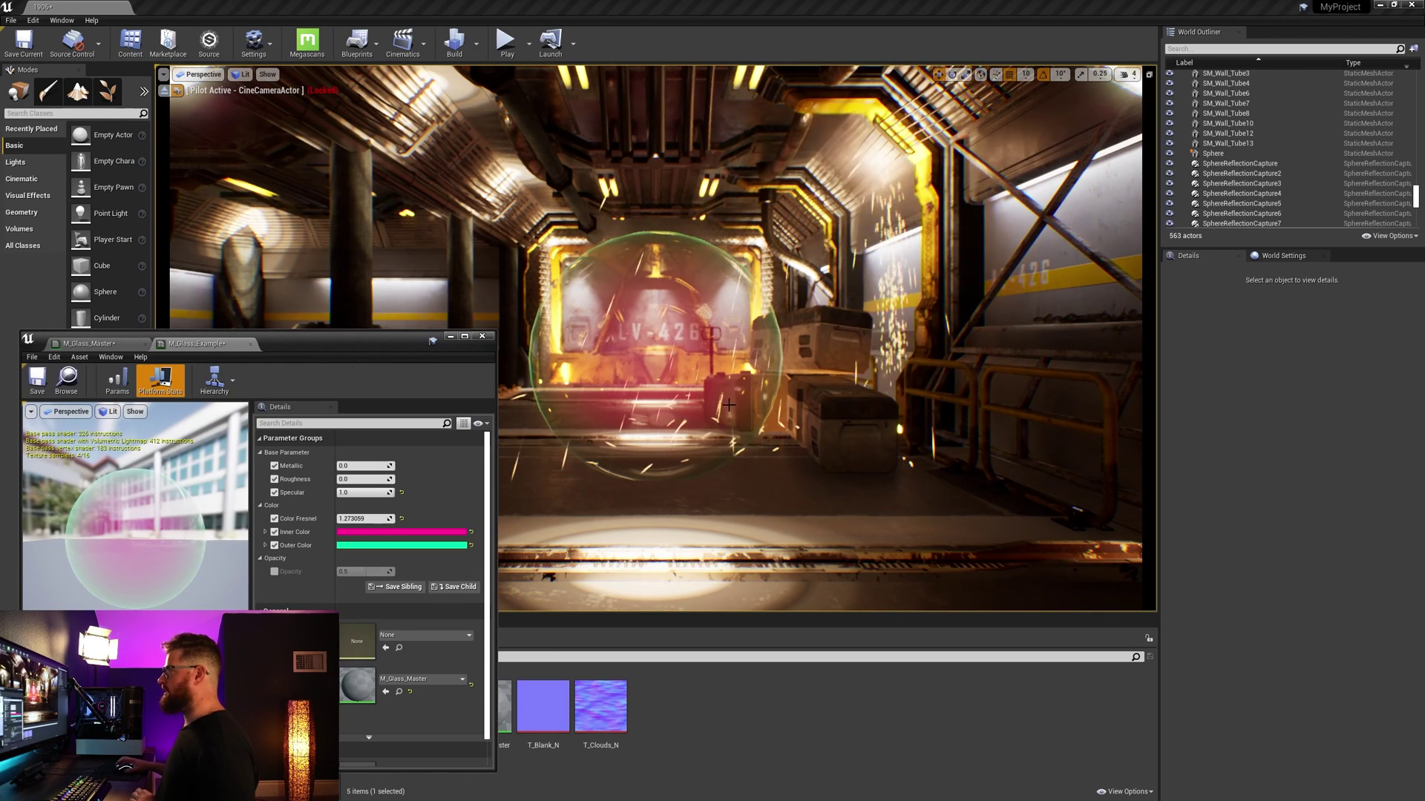
pyautogui.click(274, 571)
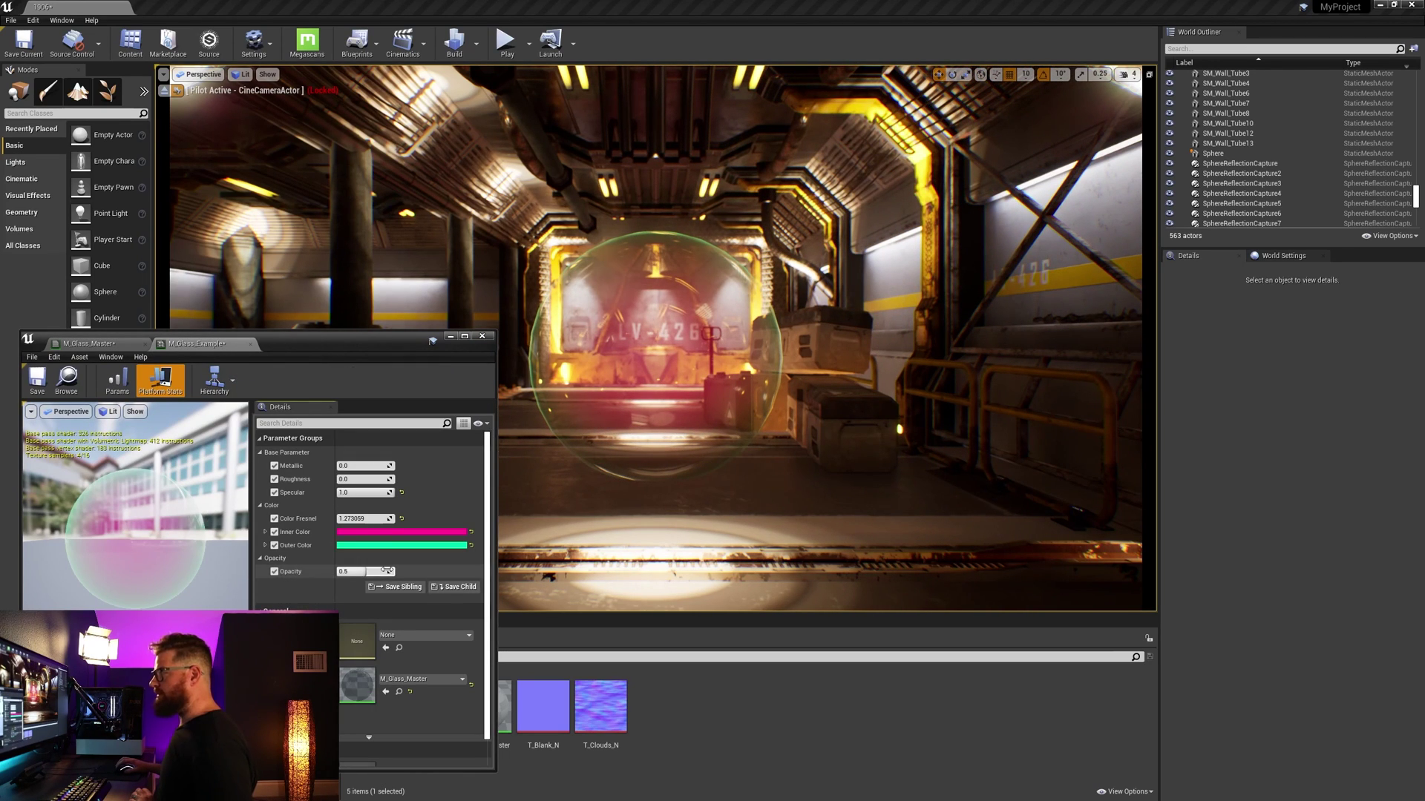
# Step: Try the instance's Opacity at 1.0, observe the sphere in the level, and reset the value to its default
pyautogui.moveTo(369, 571)
pyautogui.mouseDown()
pyautogui.moveTo(327, 572)
pyautogui.moveTo(393, 571)
pyautogui.mouseUp()
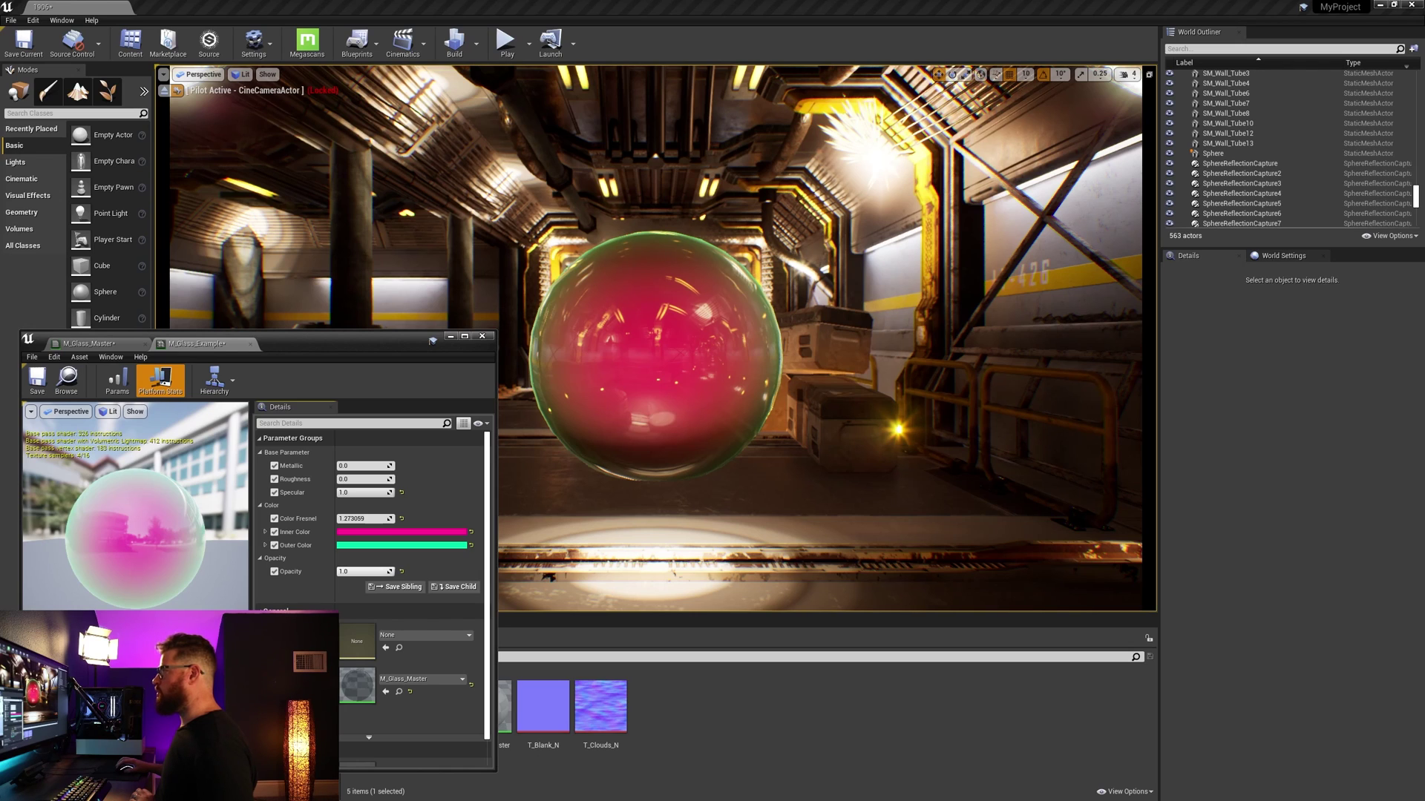
pyautogui.moveTo(393, 572)
pyautogui.mouseDown()
pyautogui.moveTo(366, 572)
pyautogui.moveTo(390, 572)
pyautogui.mouseUp()
pyautogui.click(401, 571)
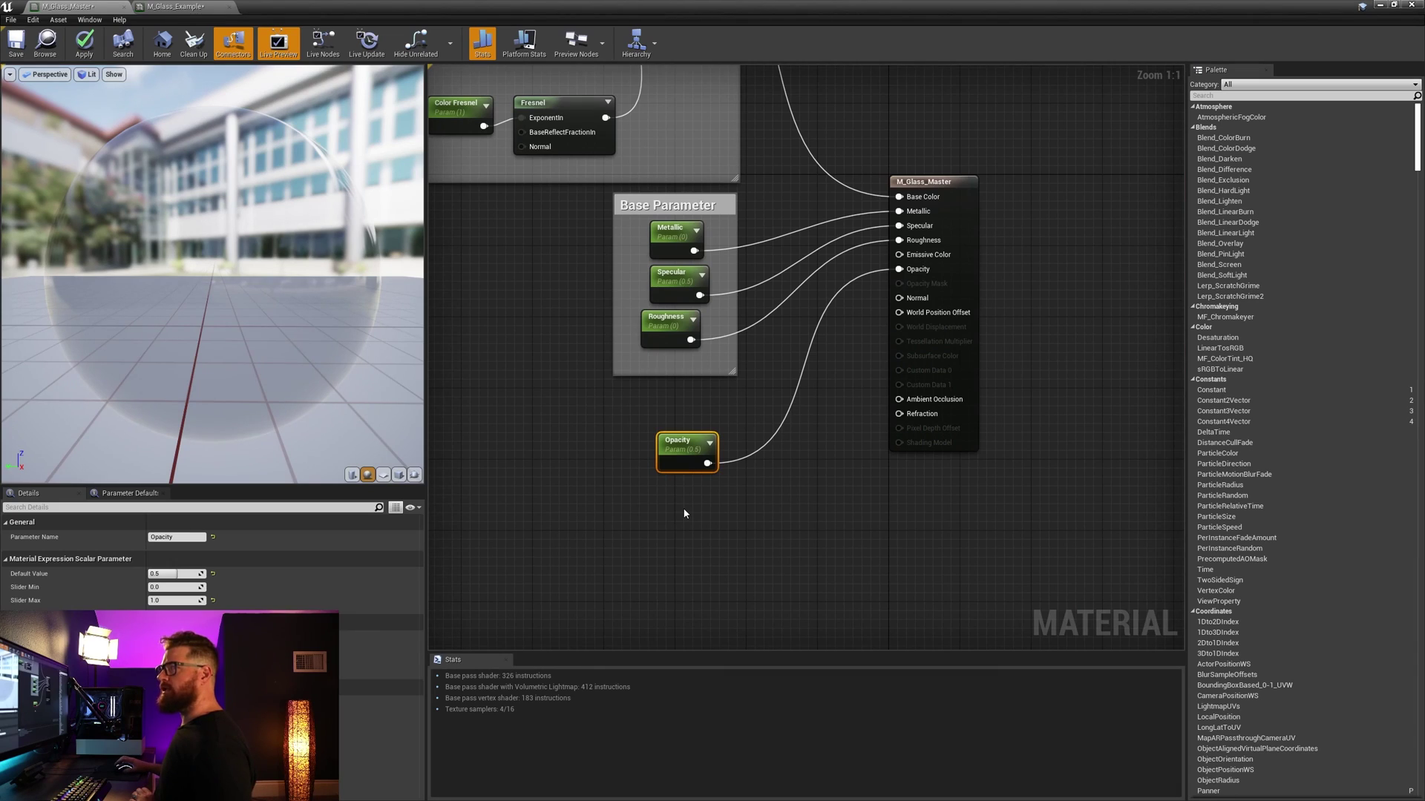
# Step: Duplicate the Opacity parameter, place the copy beneath the original, and name it Opacity Outer
pyautogui.moveTo(691, 448); pyautogui.dragTo(709, 466)
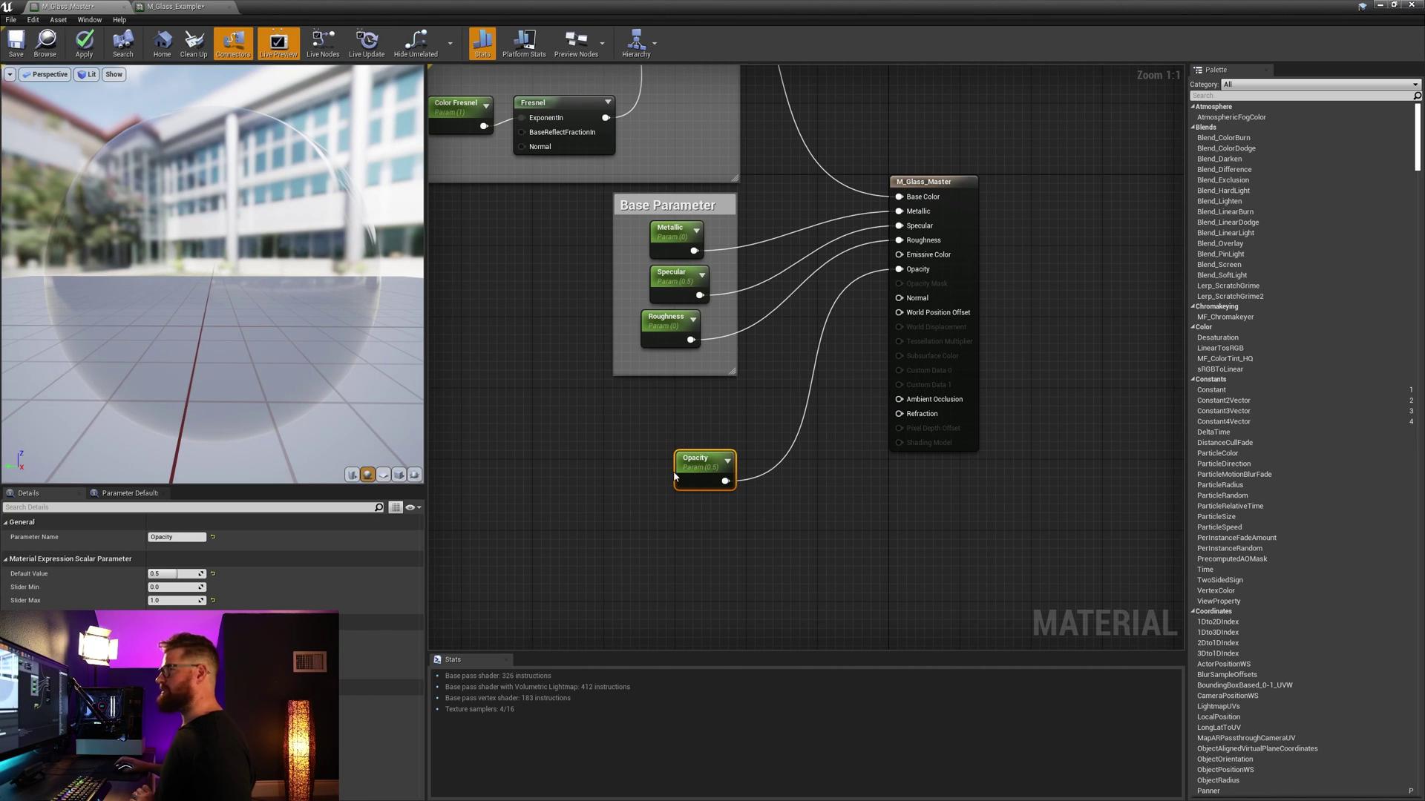
pyautogui.moveTo(689, 460); pyautogui.dragTo(682, 490)
pyautogui.hotkey('ctrl', 'w')
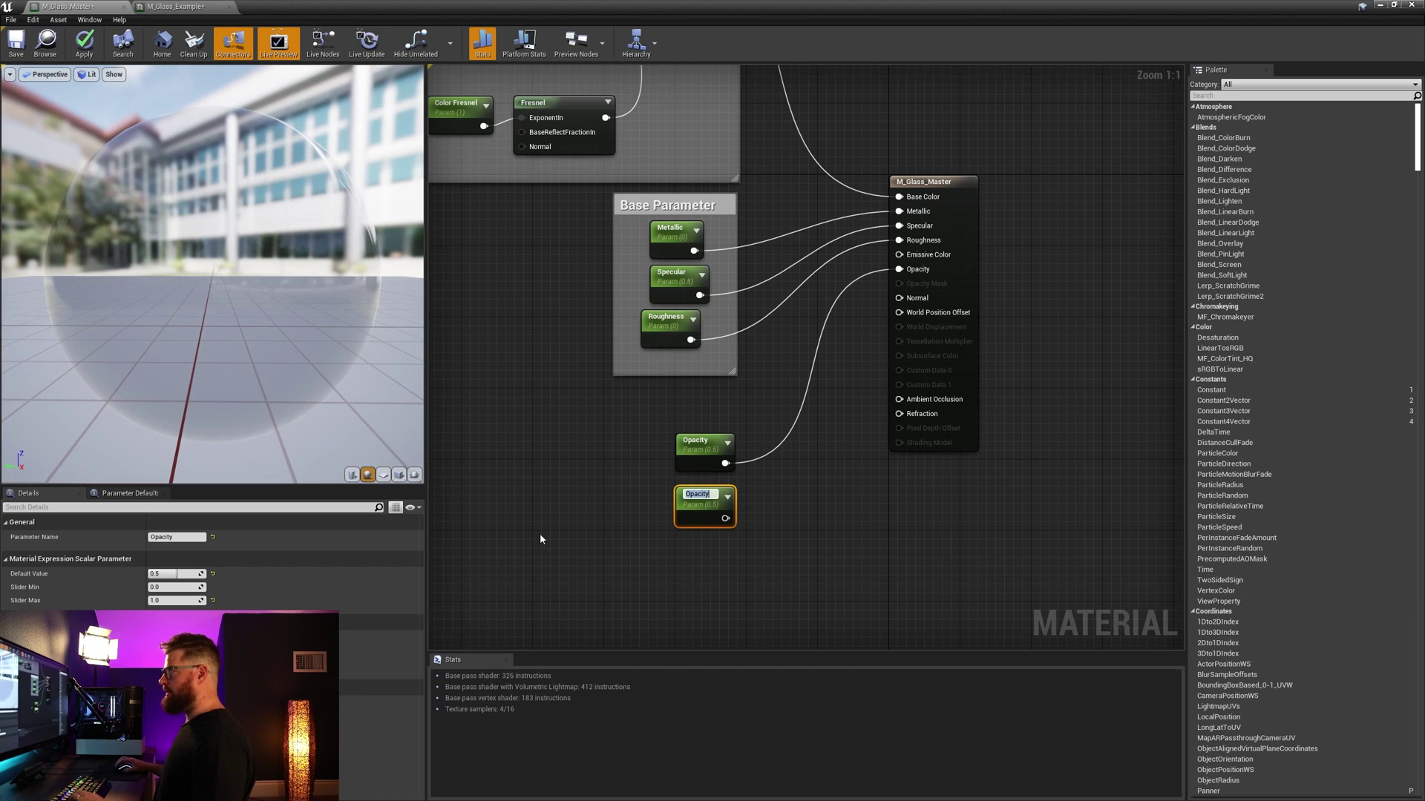
pyautogui.click(191, 537)
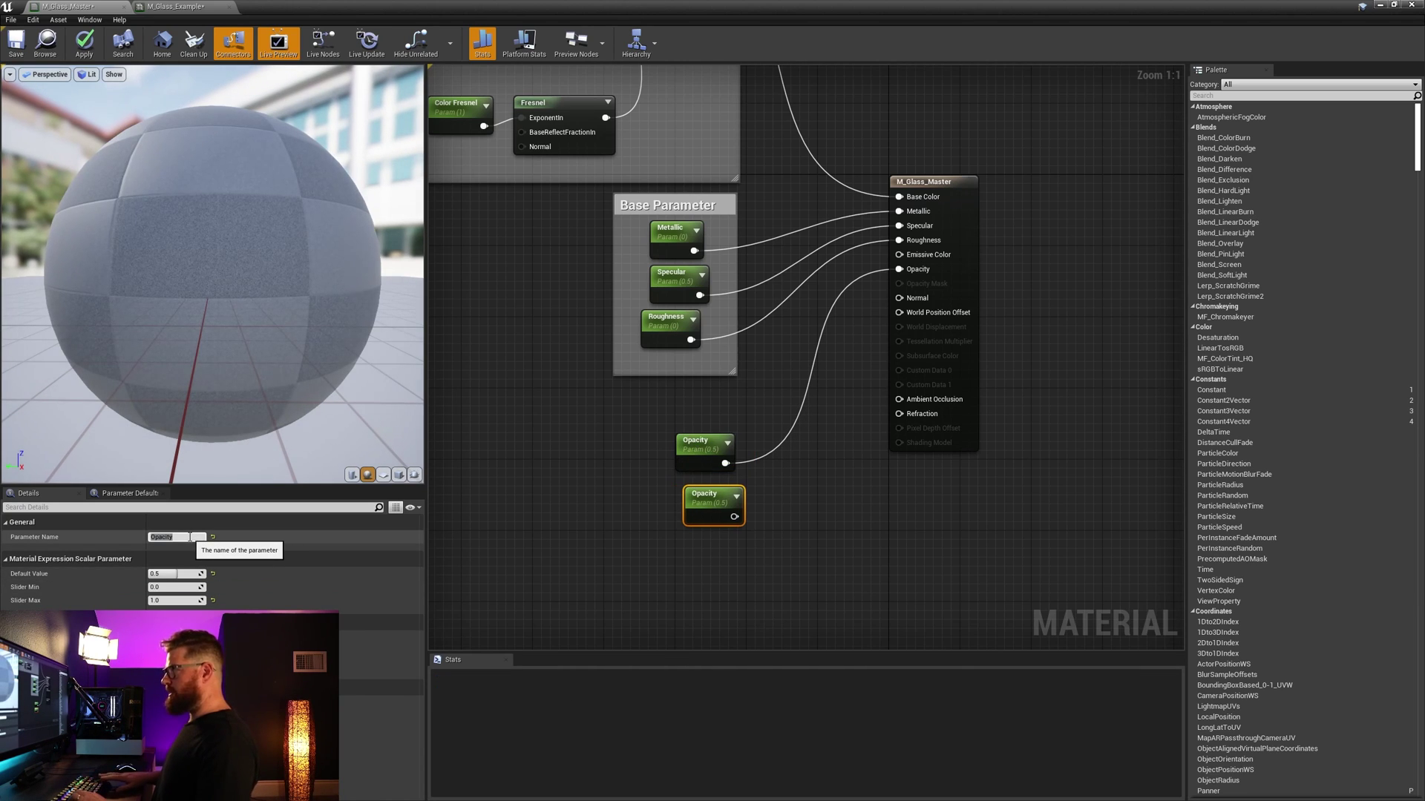
pyautogui.write('Opacity Outer')
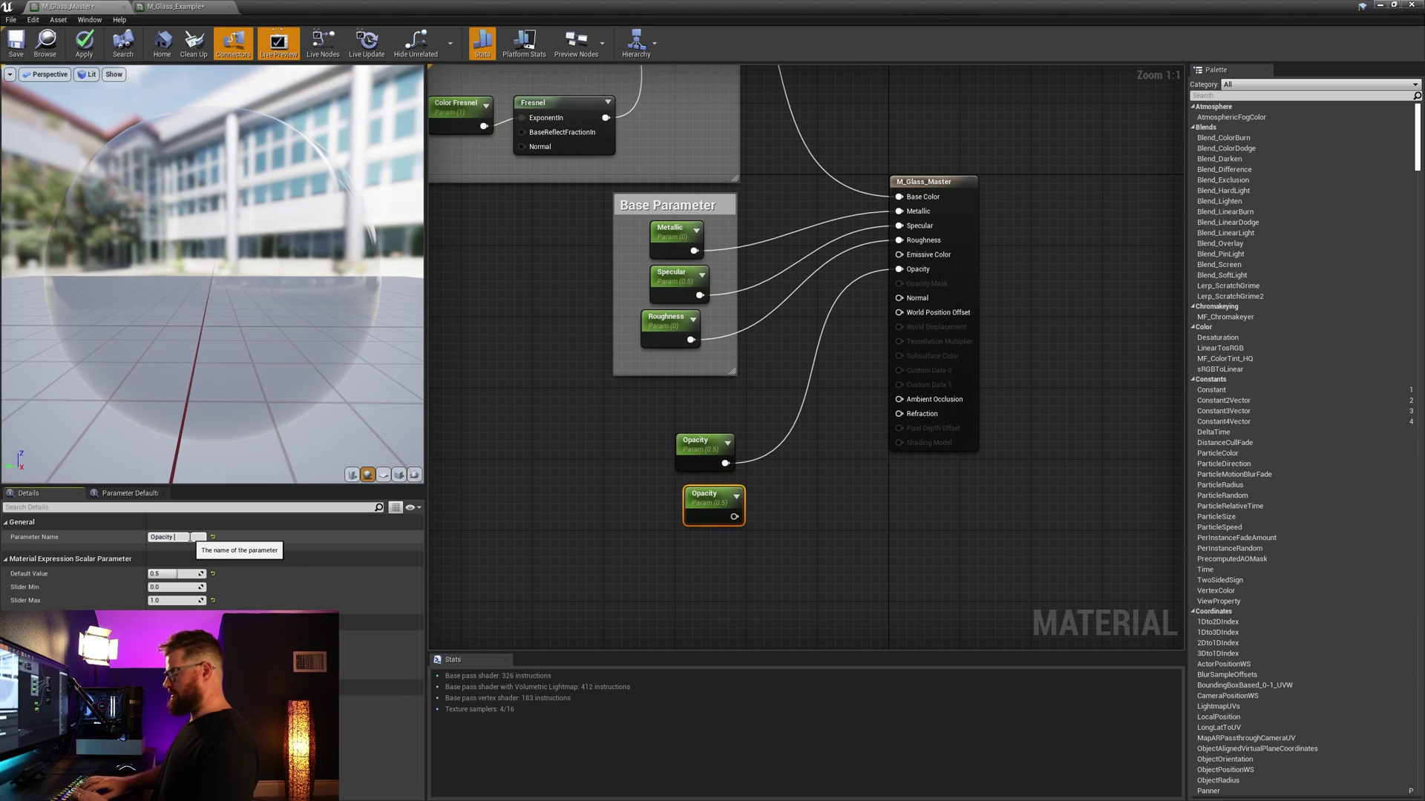
pyautogui.press('Return')
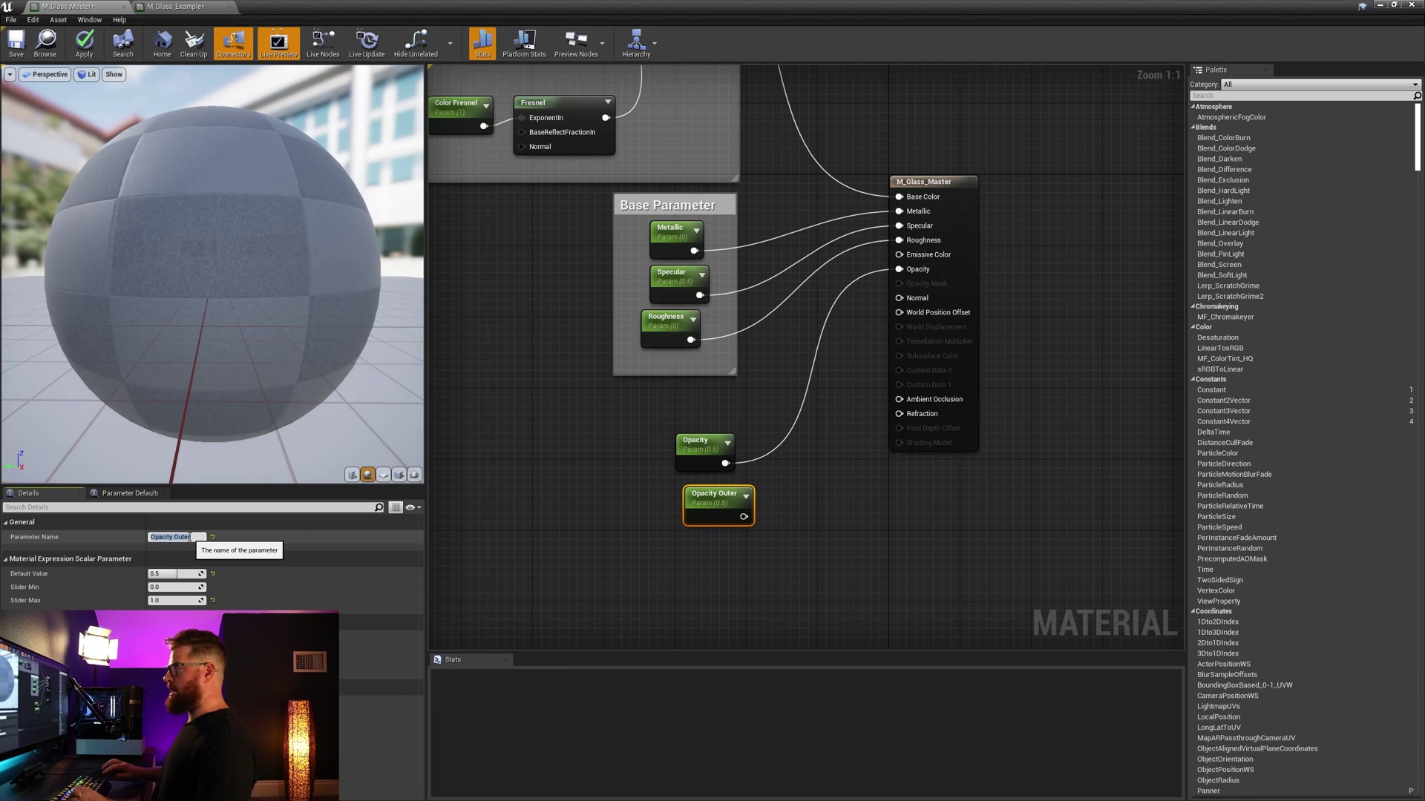
# Step: Rename the original Opacity parameter to Opacity Inner
pyautogui.click(701, 446)
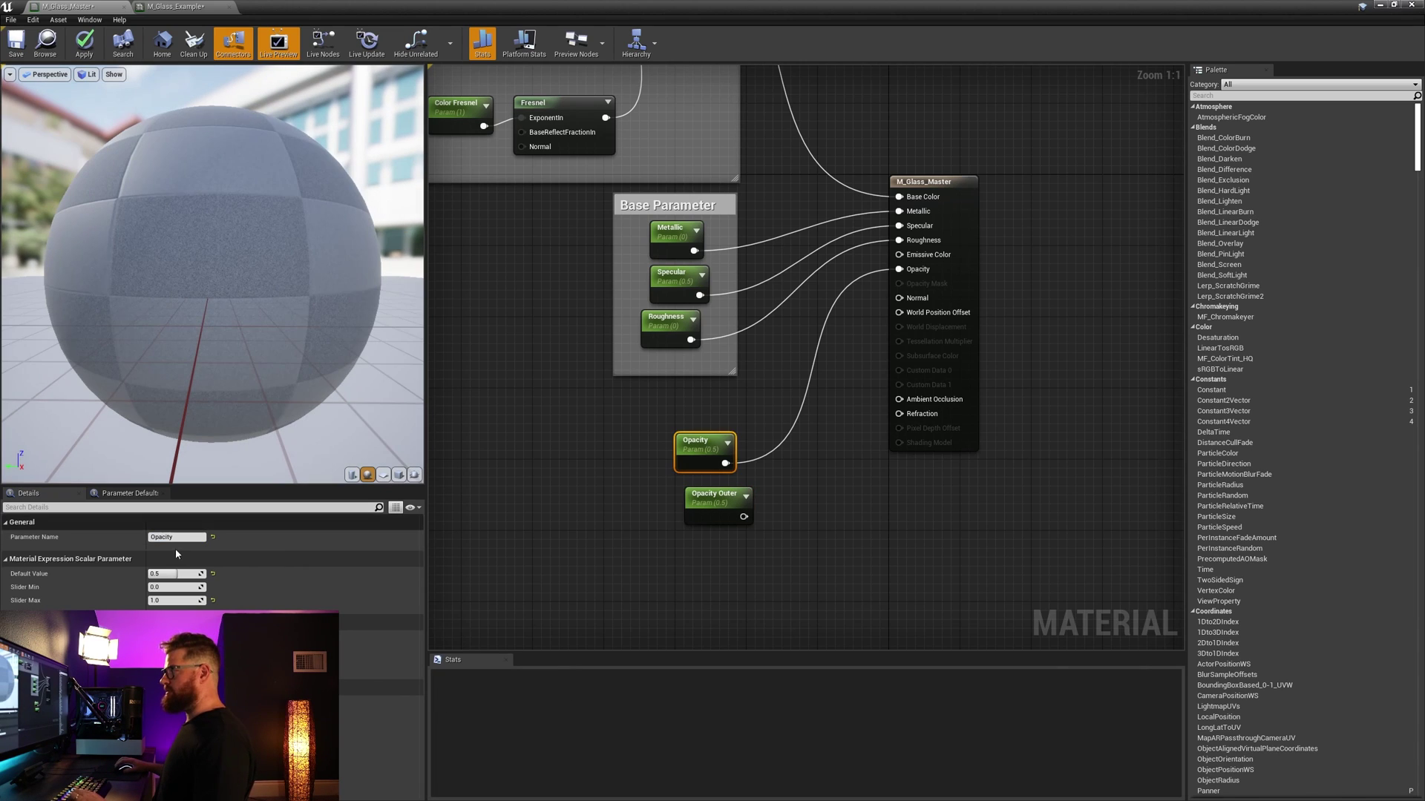
pyautogui.click(188, 537)
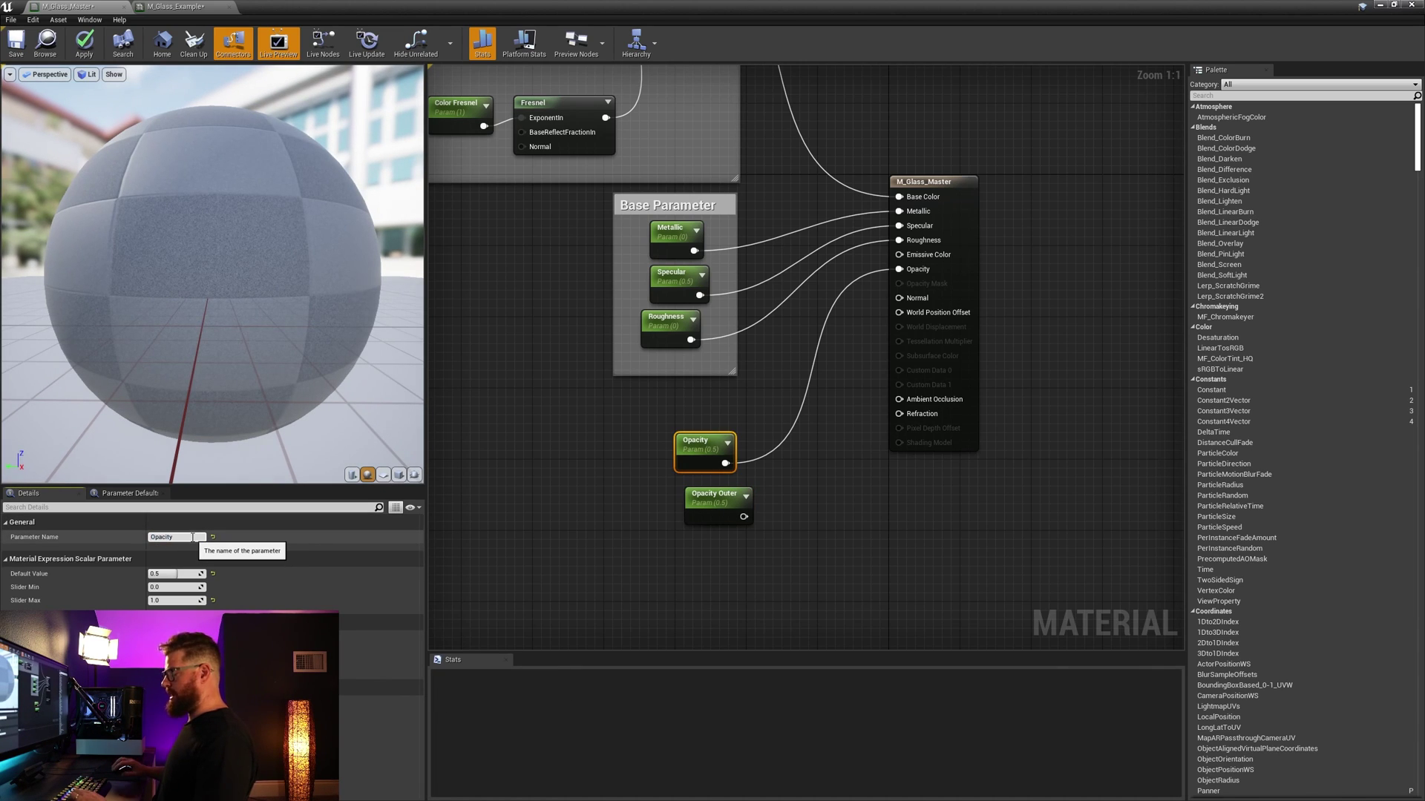
pyautogui.write('Inner')
pyautogui.press('Return')
# Step: Blend Opacity Inner (A) and Opacity Outer (B) through a Lerp into the material's Opacity, with a new Fresnel node driving its Alpha
pyautogui.click(810, 487)
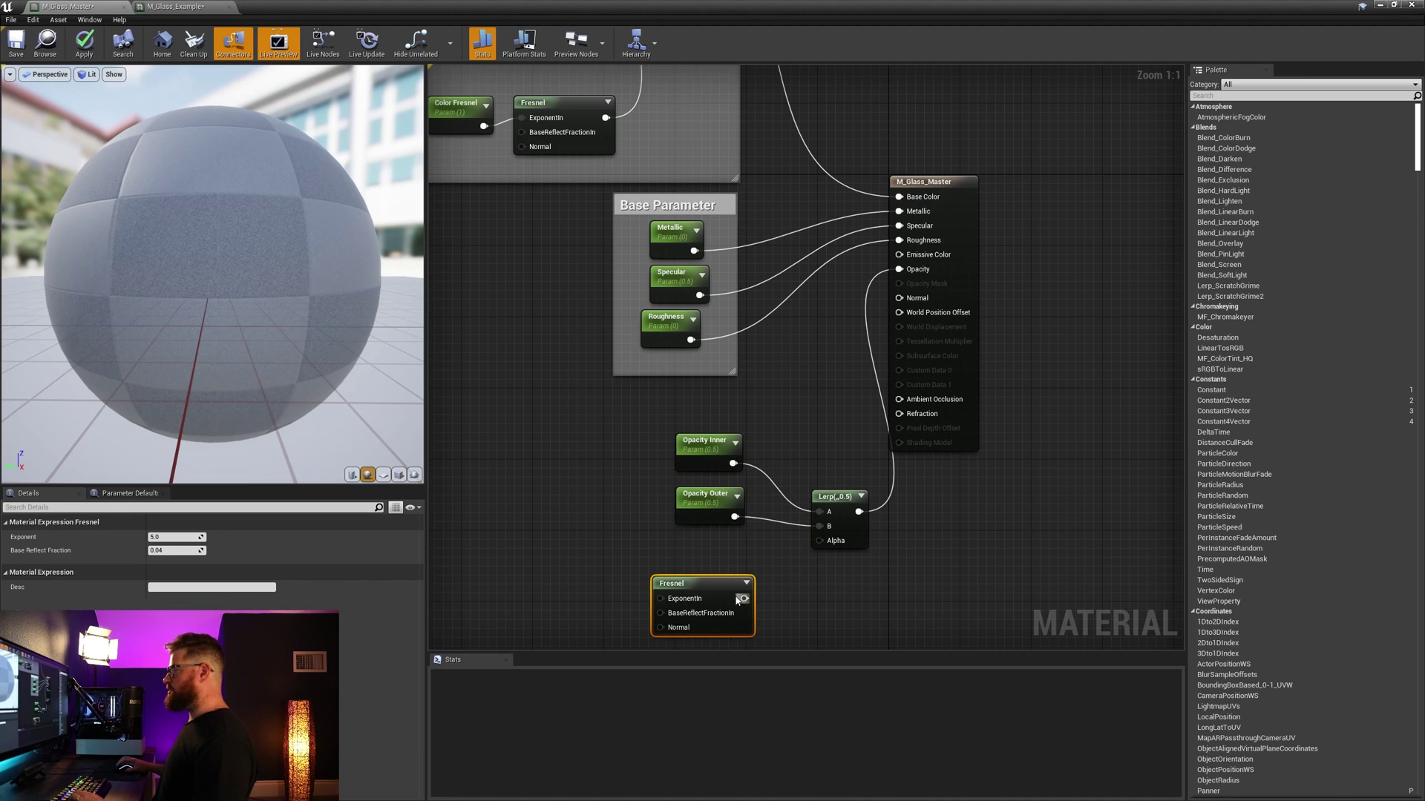
pyautogui.moveTo(739, 599); pyautogui.dragTo(820, 541)
# Step: Duplicate the Opacity Outer parameter beside the new Fresnel node and connect the copy to the node's ExponentIn input
pyautogui.moveTo(672, 516); pyautogui.dragTo(696, 453, button='right')
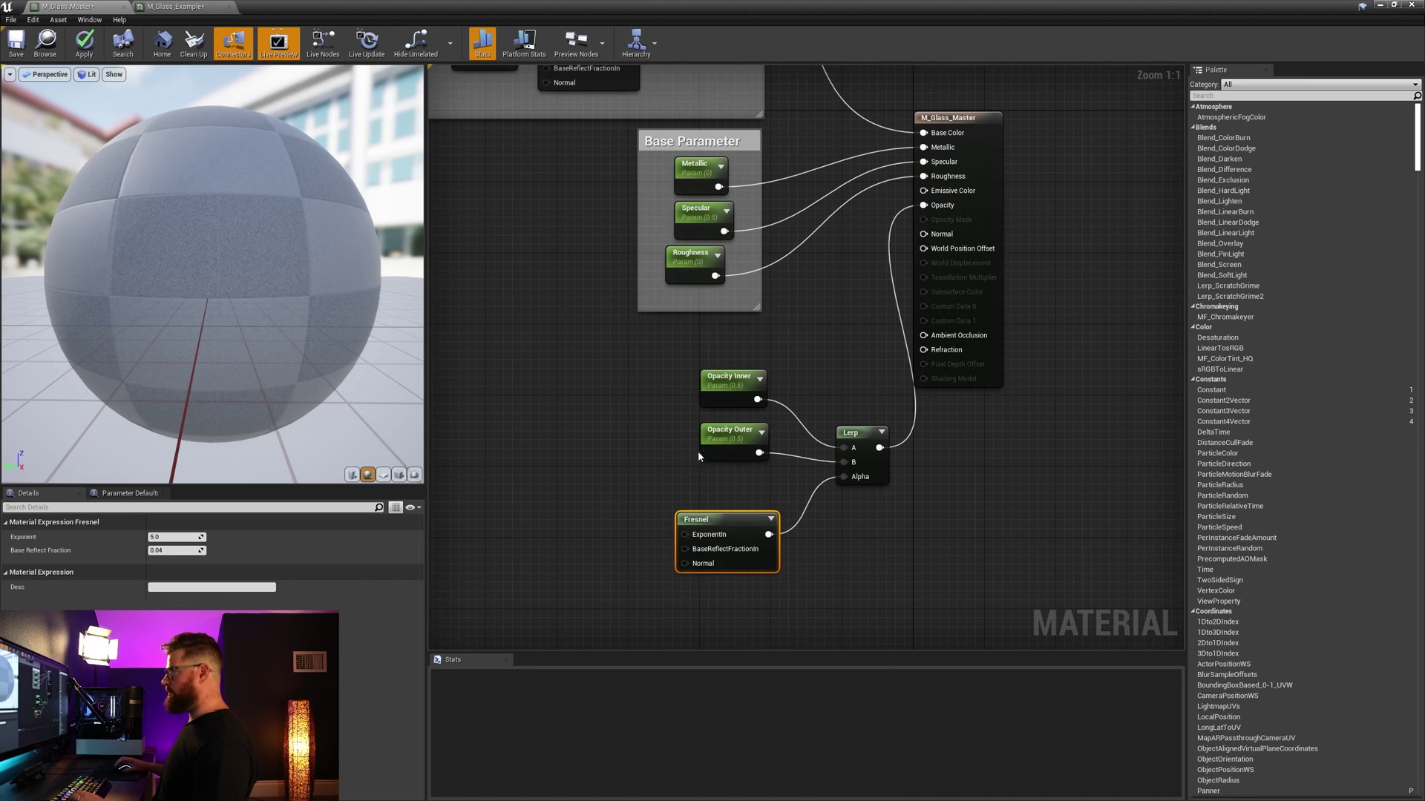
pyautogui.click(710, 445)
pyautogui.hotkey('ctrl', 'c')
pyautogui.hotkey('ctrl', 'v')
pyautogui.moveTo(625, 541); pyautogui.dragTo(684, 535)
# Step: Rename the copied parameter to Opacity Fresnel and reset its default value and Slider Max to 0
pyautogui.doubleClick(182, 537)
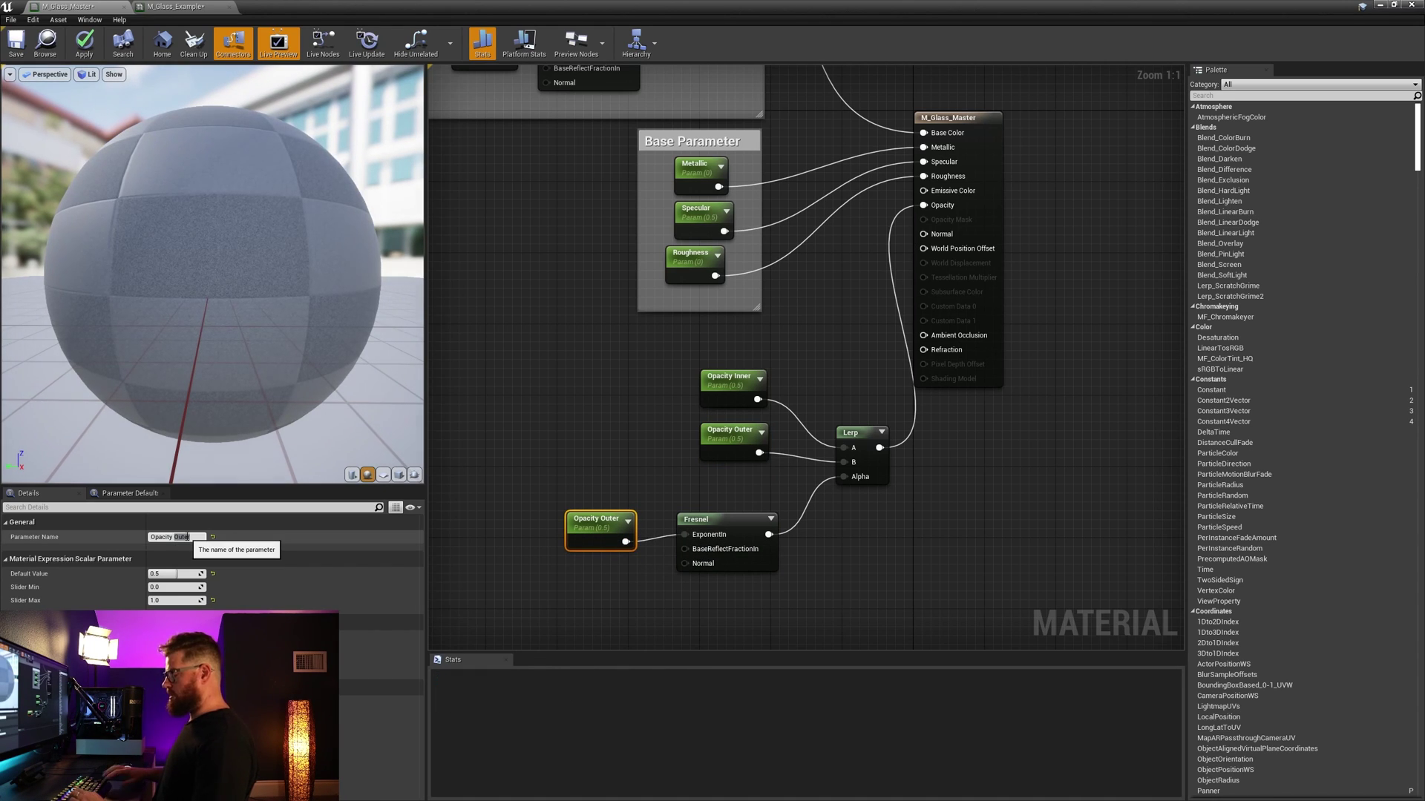
pyautogui.write('Fresnel')
pyautogui.click(213, 574)
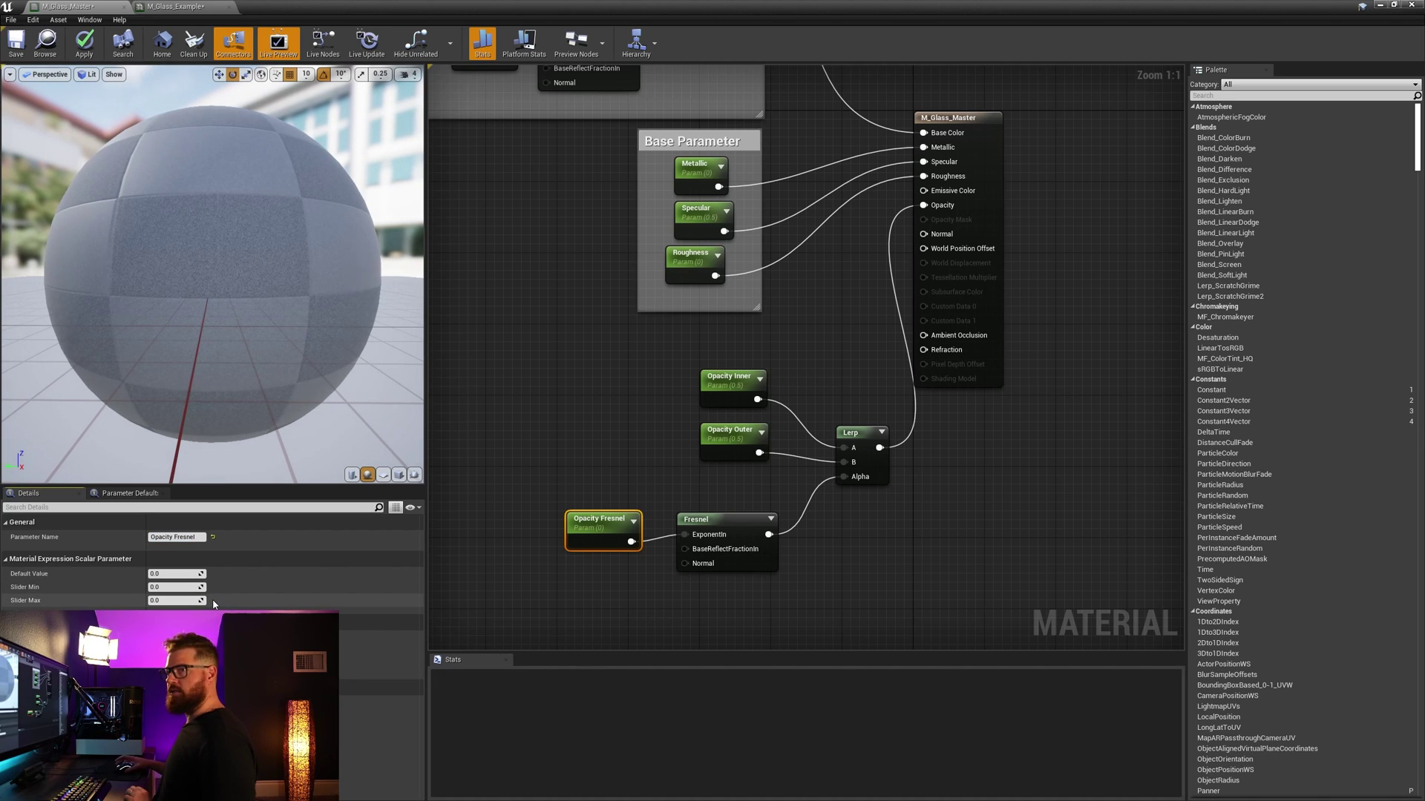
# Step: Set the Opacity Outer parameter's default value to 1
pyautogui.click(729, 380)
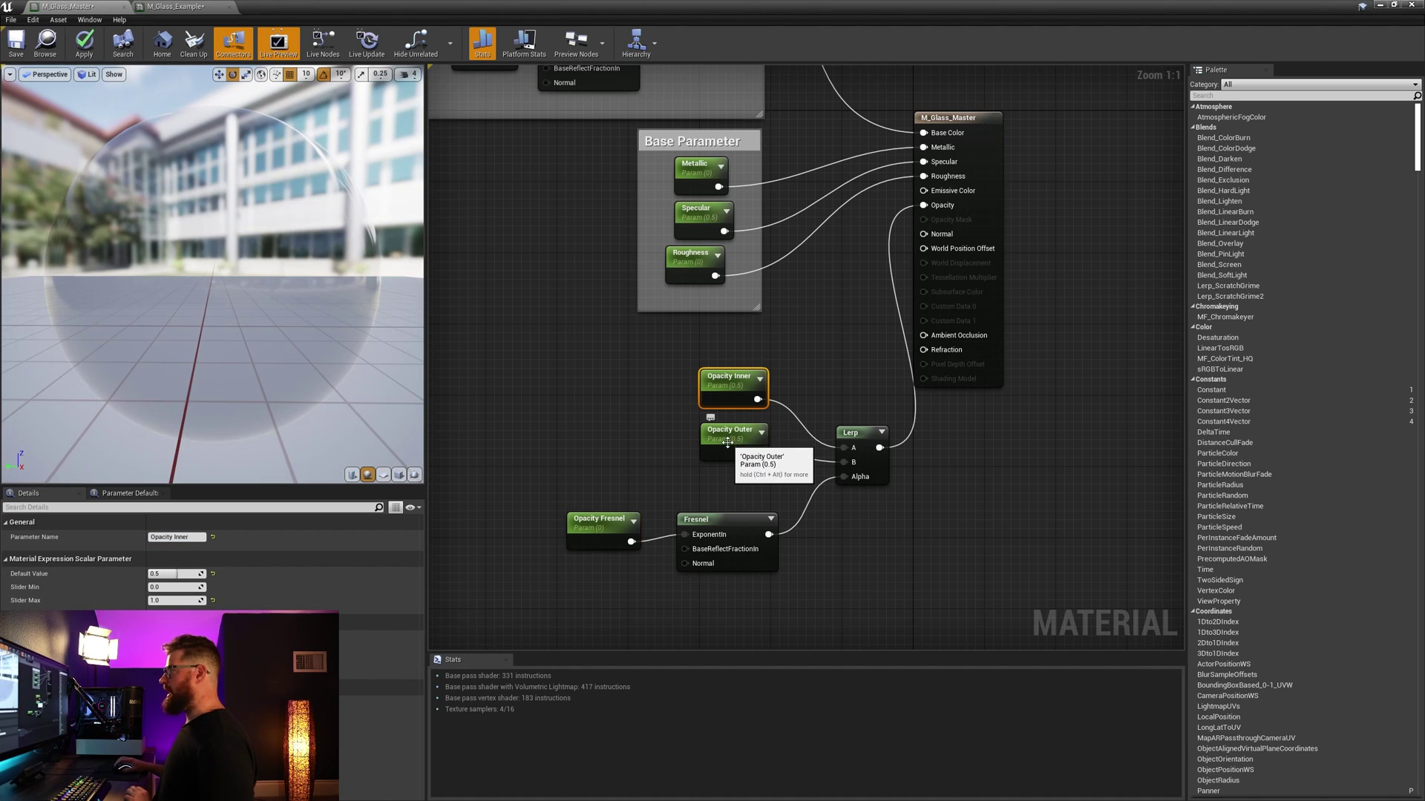
pyautogui.click(728, 439)
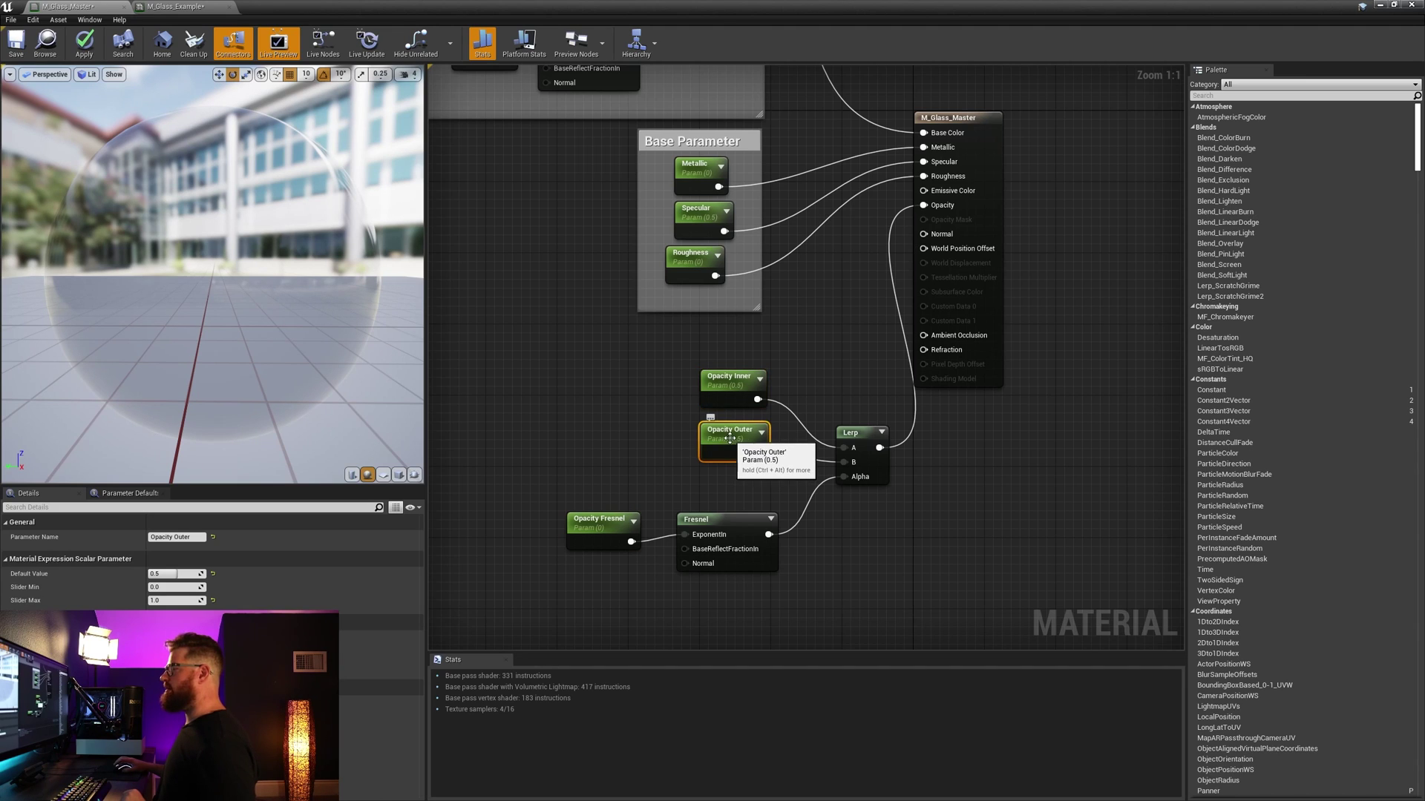
pyautogui.press('Return')
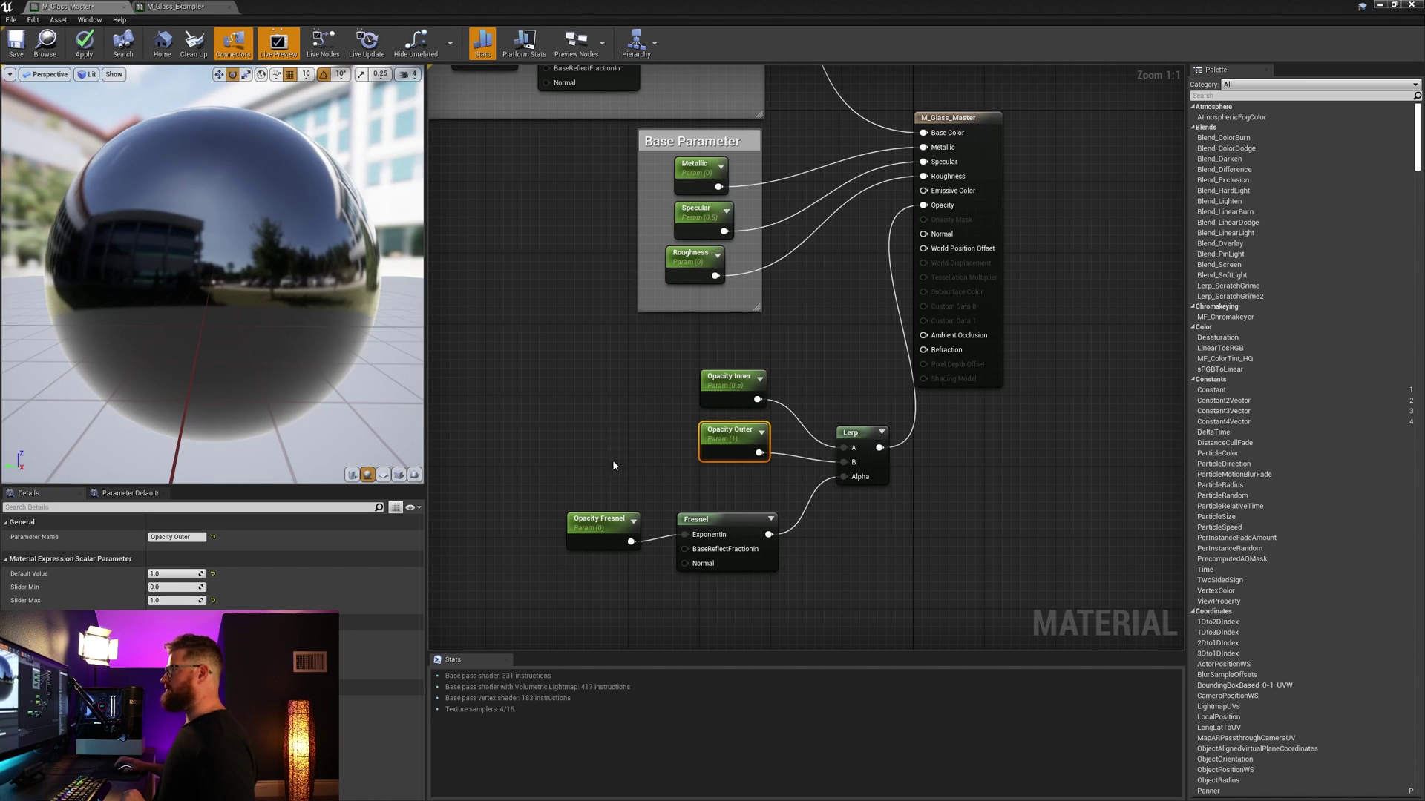
# Step: Set the Opacity Fresnel parameter's default value to 1 and check the result on the preview sphere
pyautogui.click(601, 521)
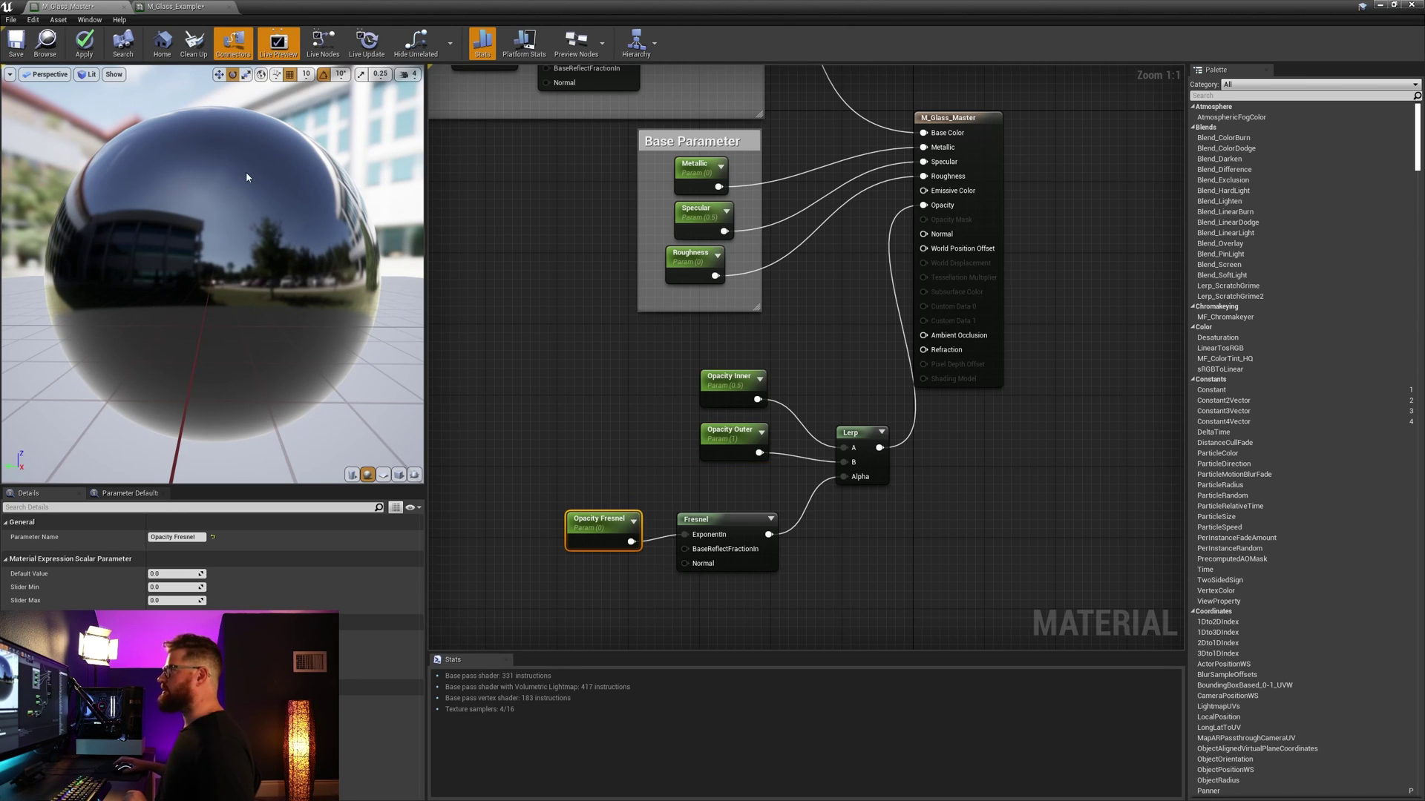
pyautogui.click(598, 520)
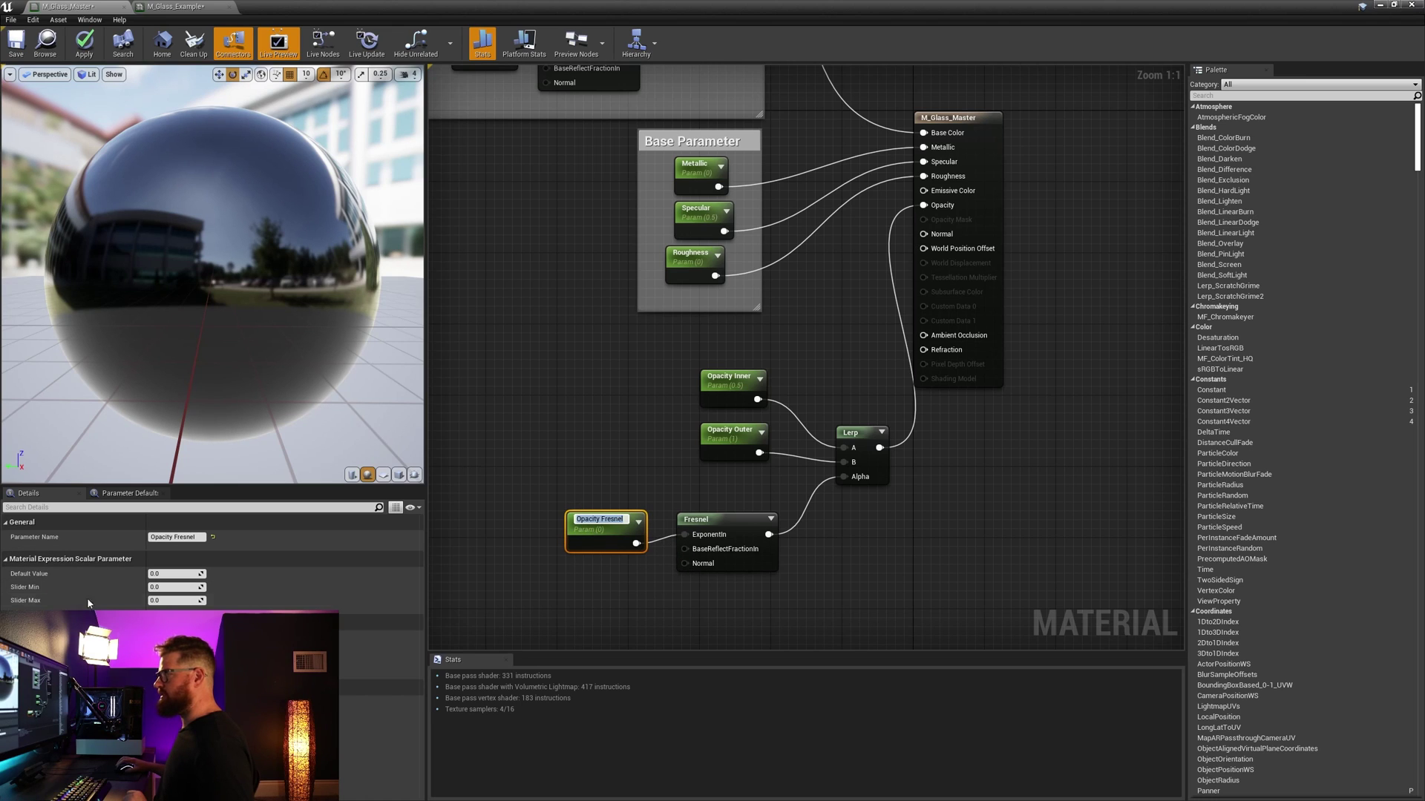
pyautogui.click(169, 573)
pyautogui.write('1')
pyautogui.press('Return')
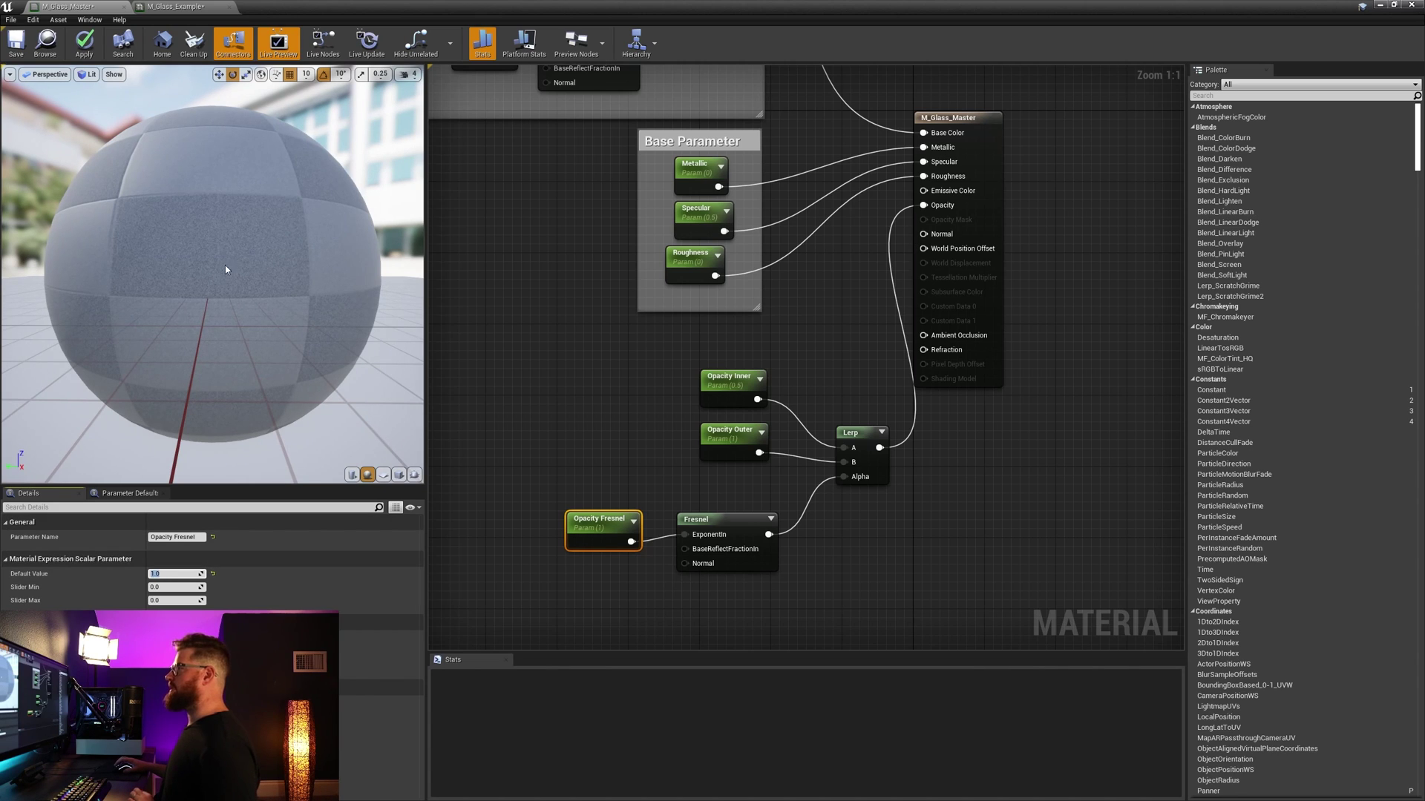
pyautogui.moveTo(224, 265); pyautogui.dragTo(213, 264)
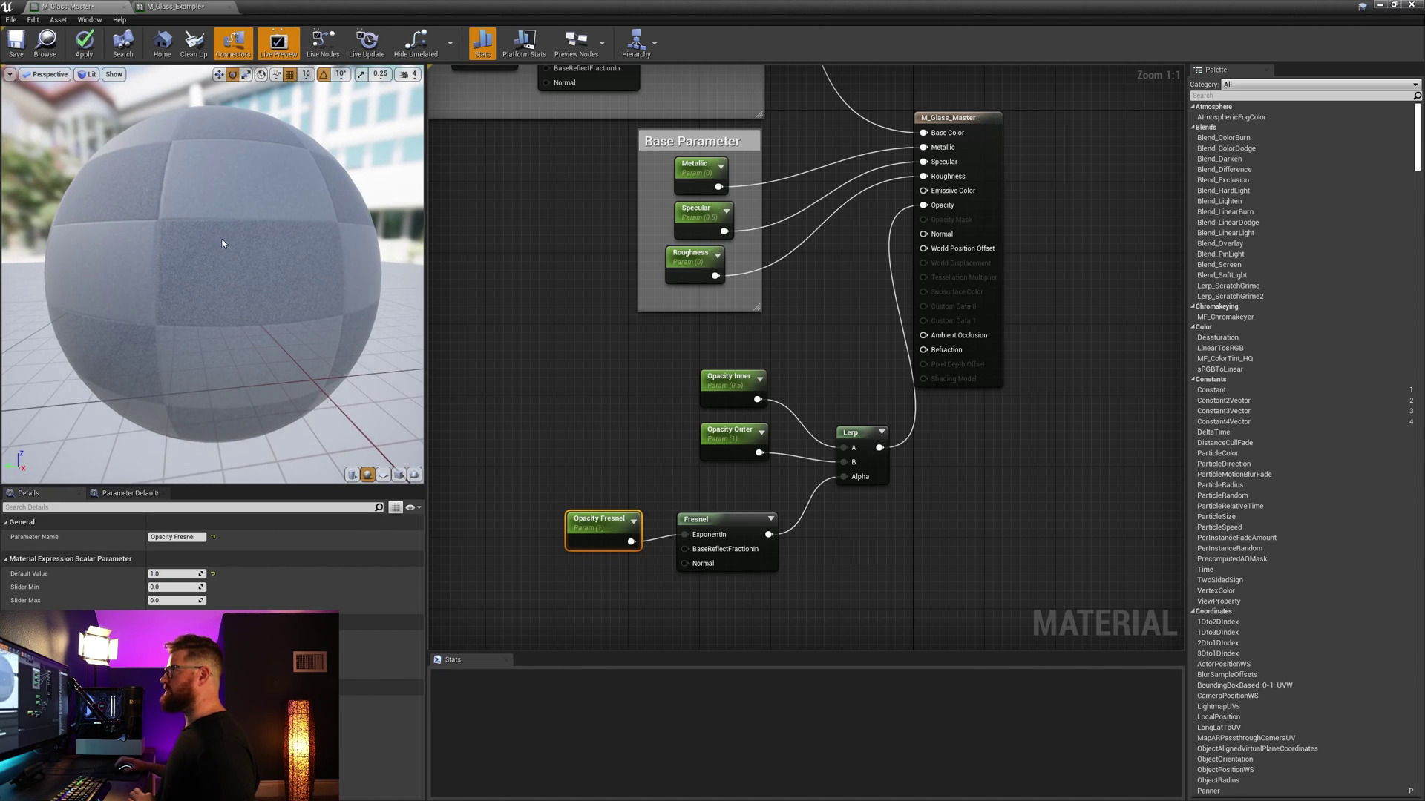
pyautogui.moveTo(292, 238); pyautogui.dragTo(245, 239)
# Step: Group the five opacity nodes in a comment named Opacity, place it below Base Parameter, and apply the material changes
pyautogui.moveTo(506, 377); pyautogui.dragTo(886, 590)
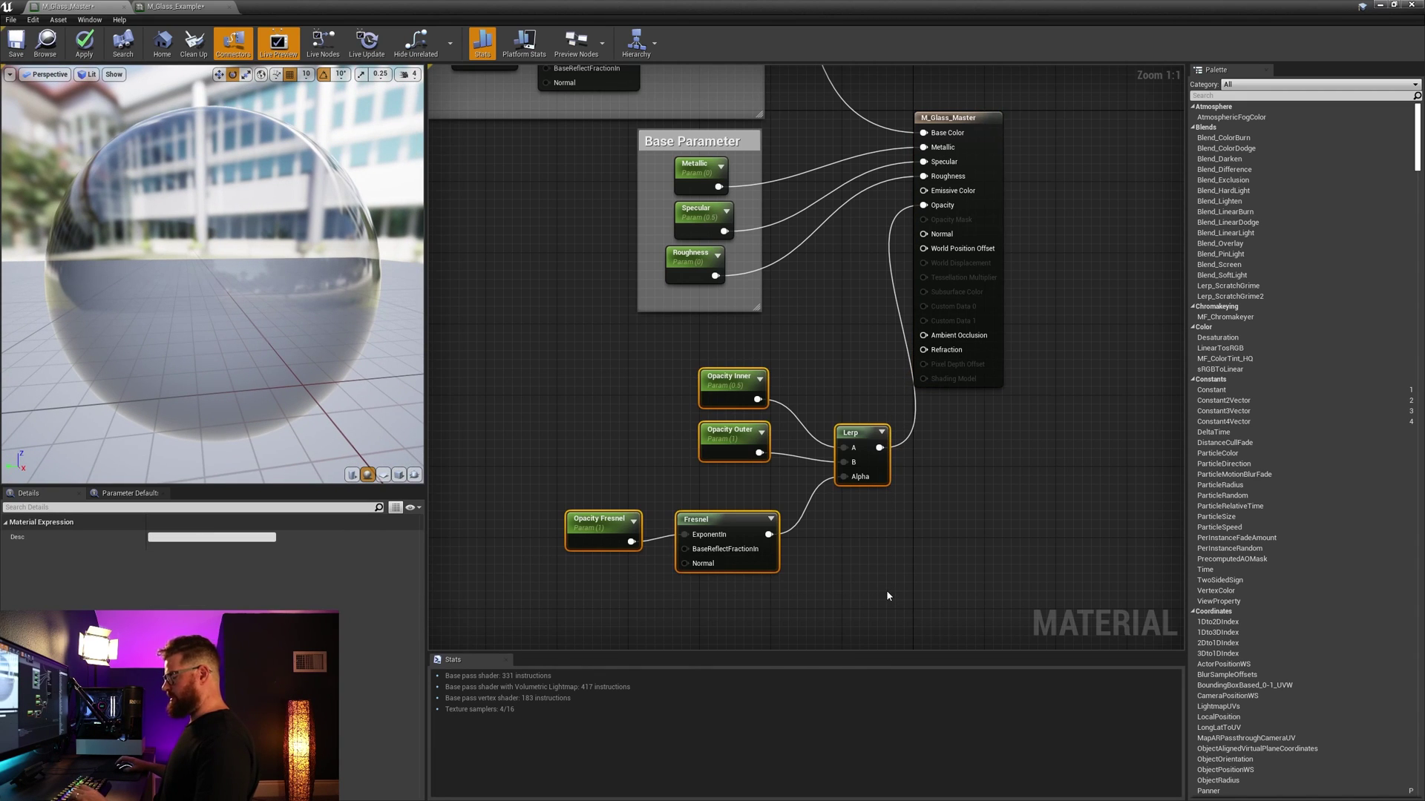
pyautogui.press('c')
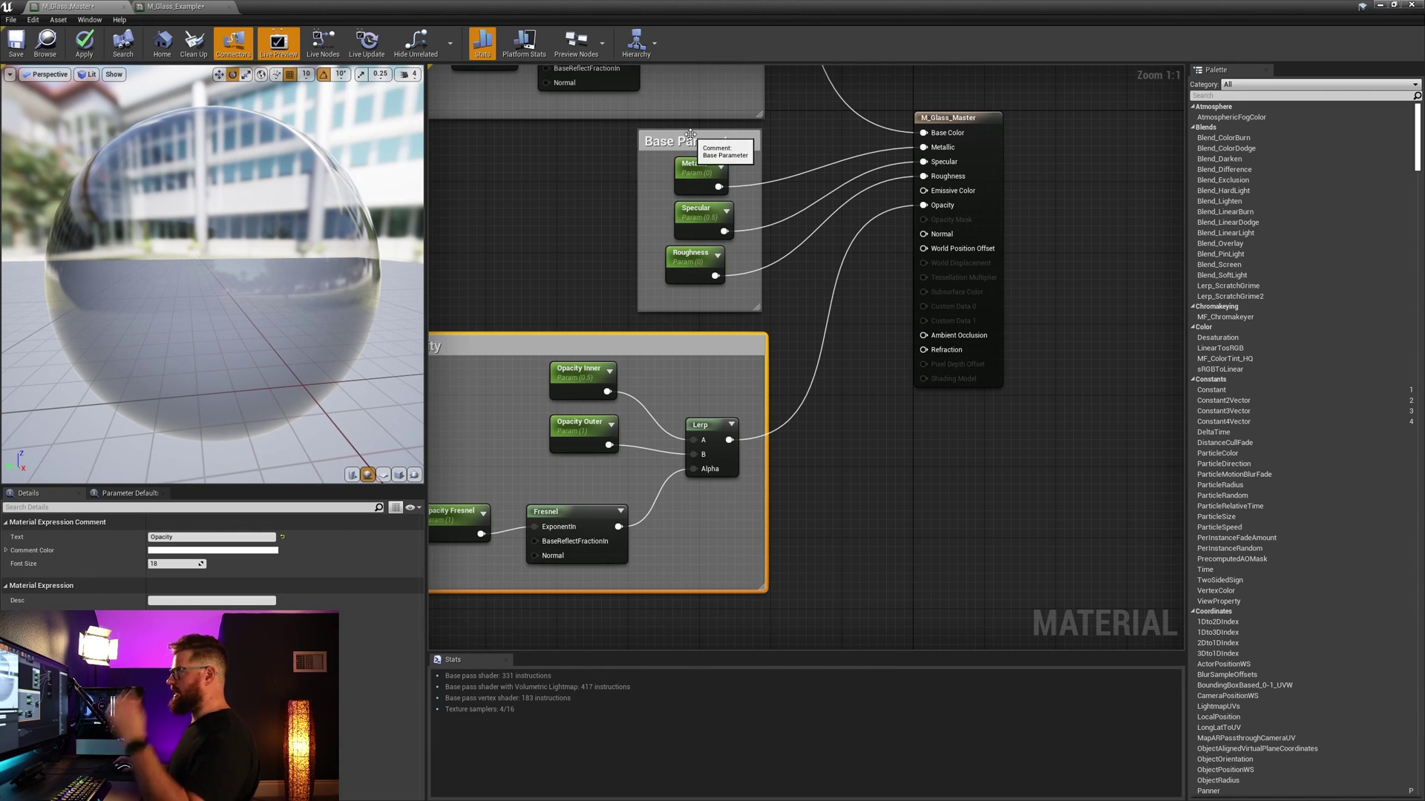
pyautogui.click(84, 43)
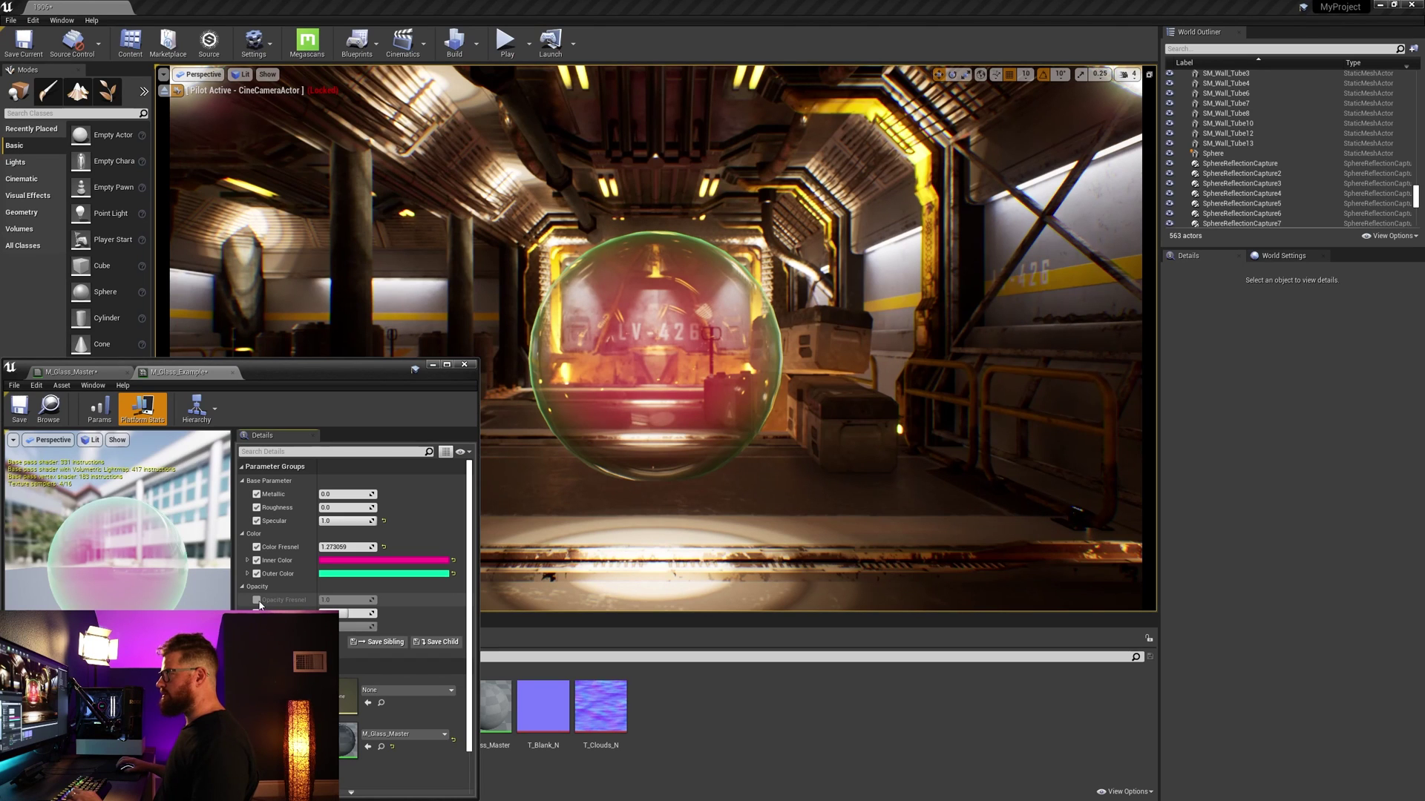
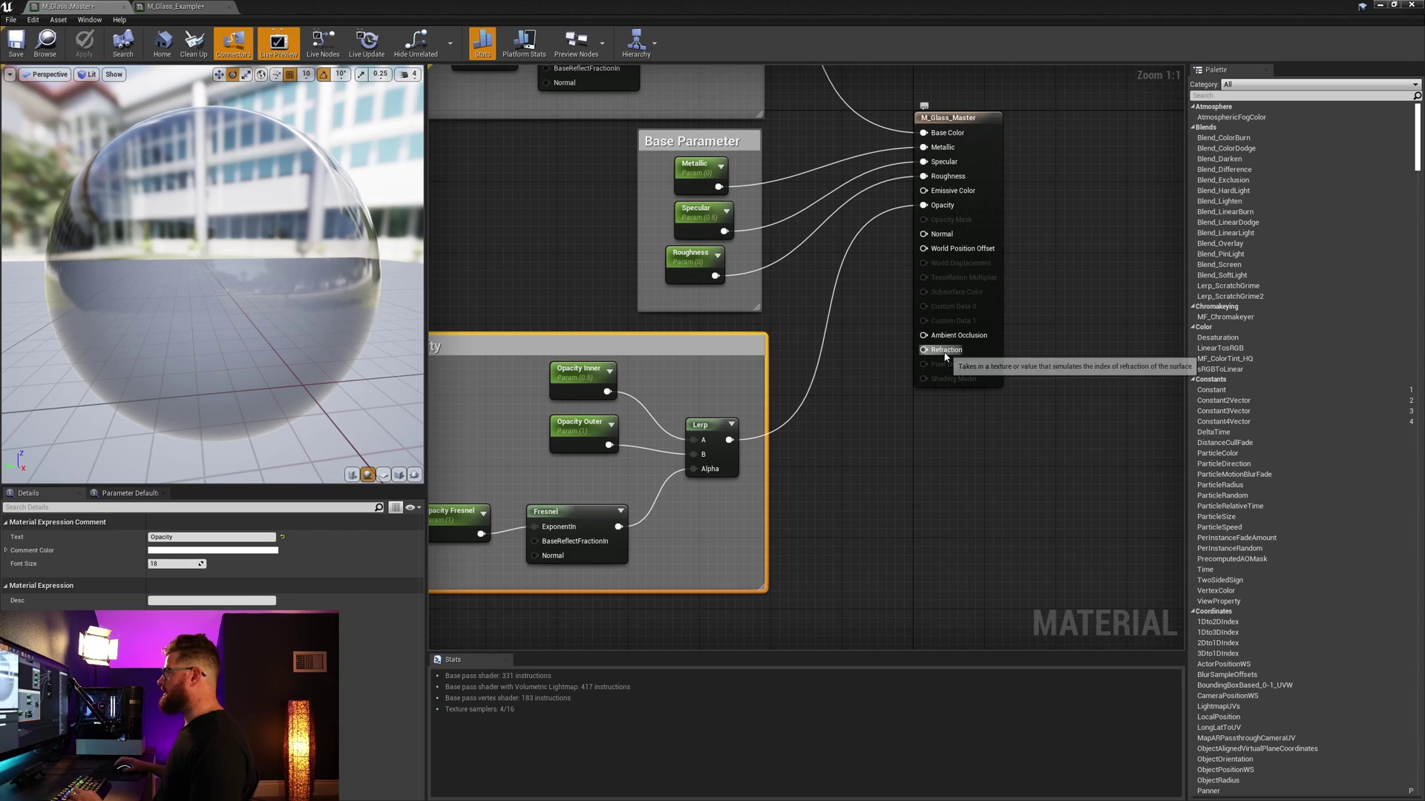
# Step: Promote the material's Refraction input to a parameter and place its node below the Opacity comment
pyautogui.moveTo(915, 493); pyautogui.dragTo(922, 344, button='right')
pyautogui.scroll(1, 650, 411)
pyautogui.moveTo(651, 411); pyautogui.dragTo(618, 465, button='right')
pyautogui.click(709, 422)
pyautogui.moveTo(710, 422); pyautogui.dragTo(796, 482, button='right')
pyautogui.rightClick(1052, 151)
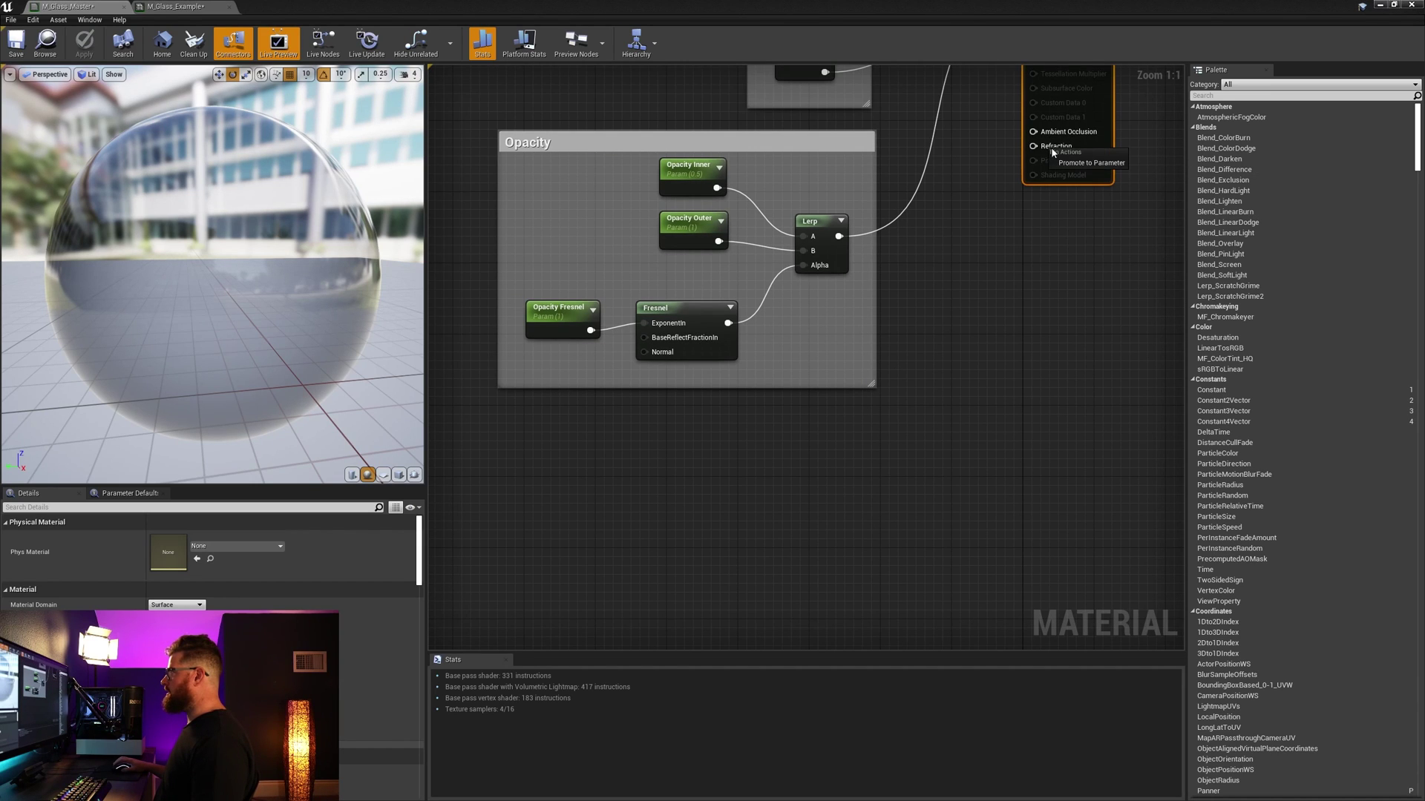
pyautogui.click(1072, 164)
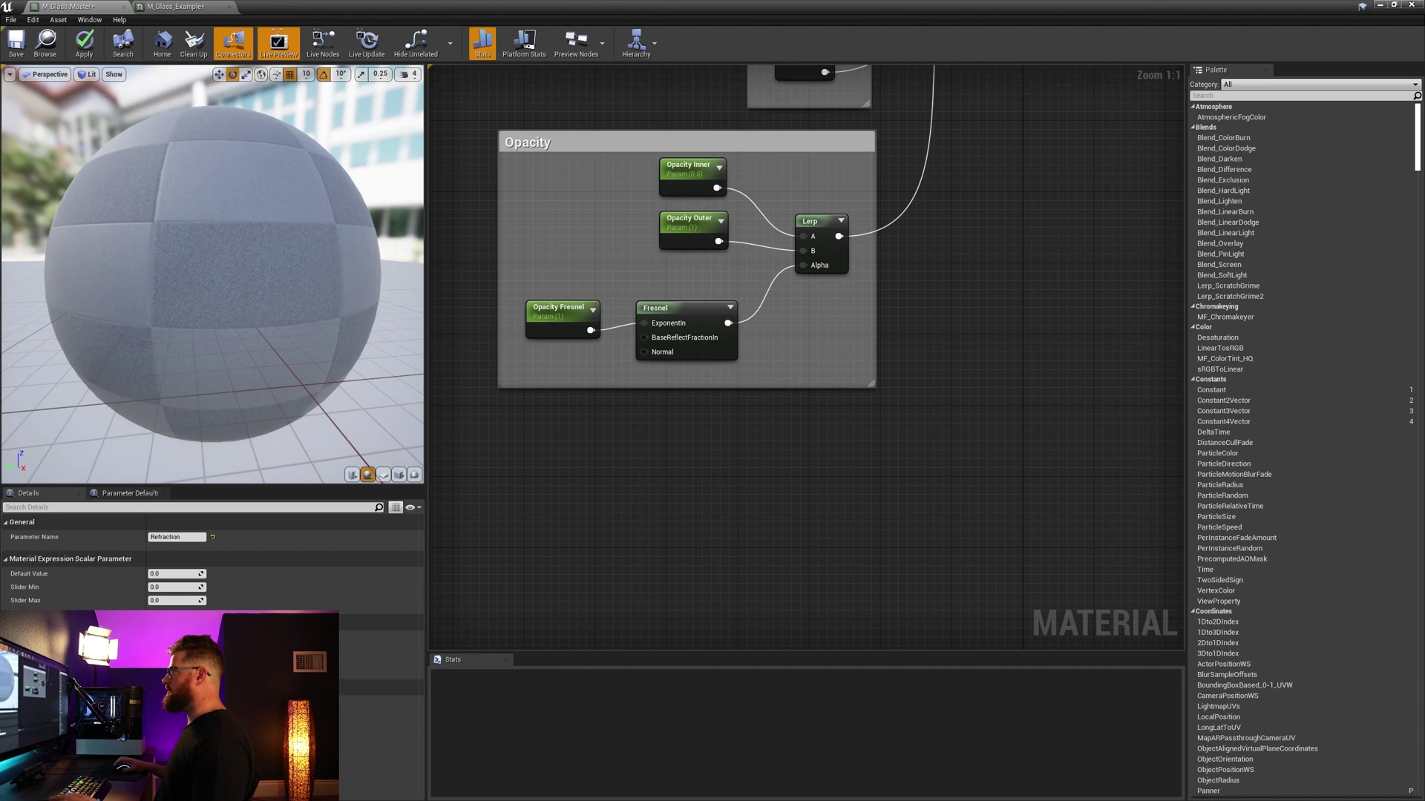
pyautogui.moveTo(831, 540); pyautogui.dragTo(694, 623, button='right')
pyautogui.moveTo(674, 614); pyautogui.dragTo(674, 567)
pyautogui.moveTo(719, 532); pyautogui.dragTo(844, 408, button='right')
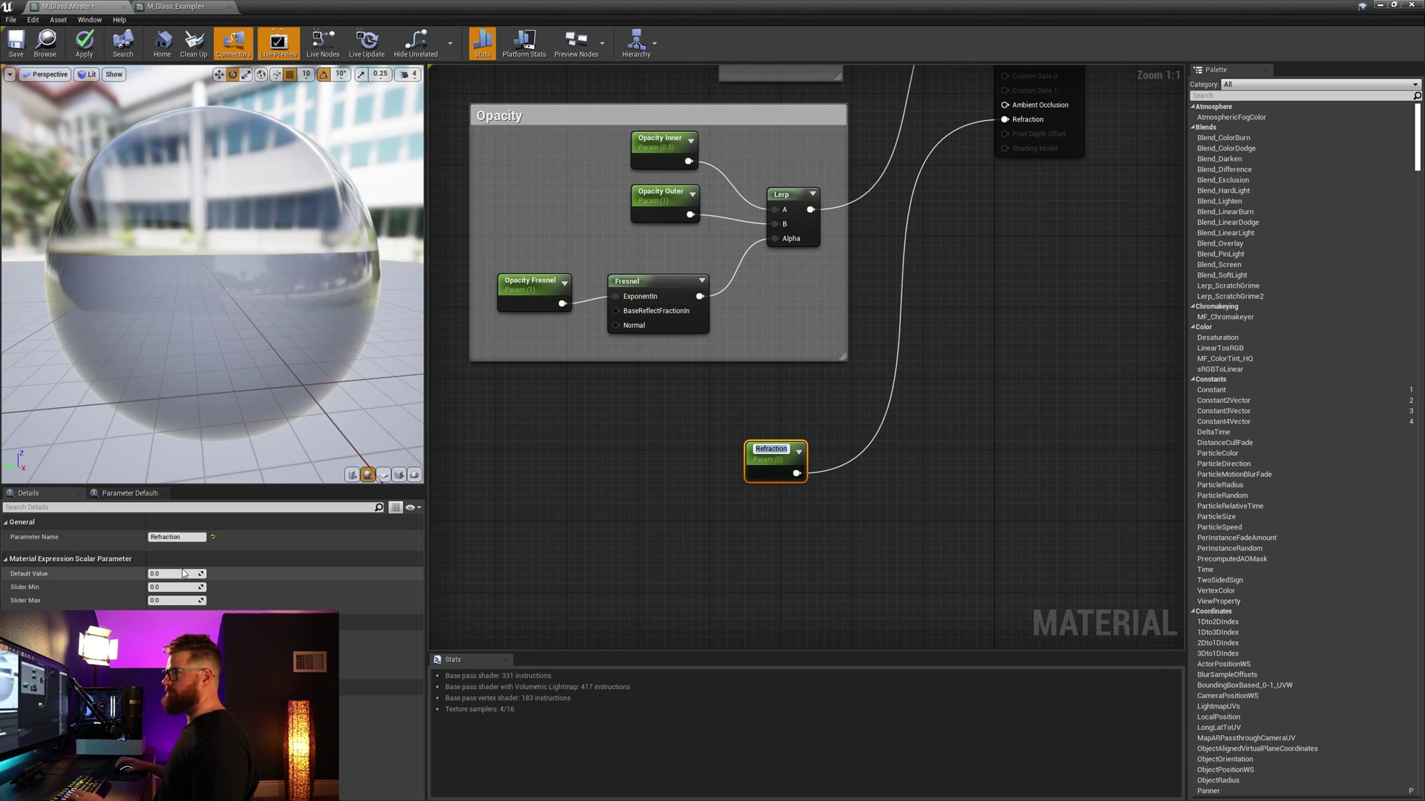
# Step: Set the Refraction parameter's default value to 1
pyautogui.press('Return')
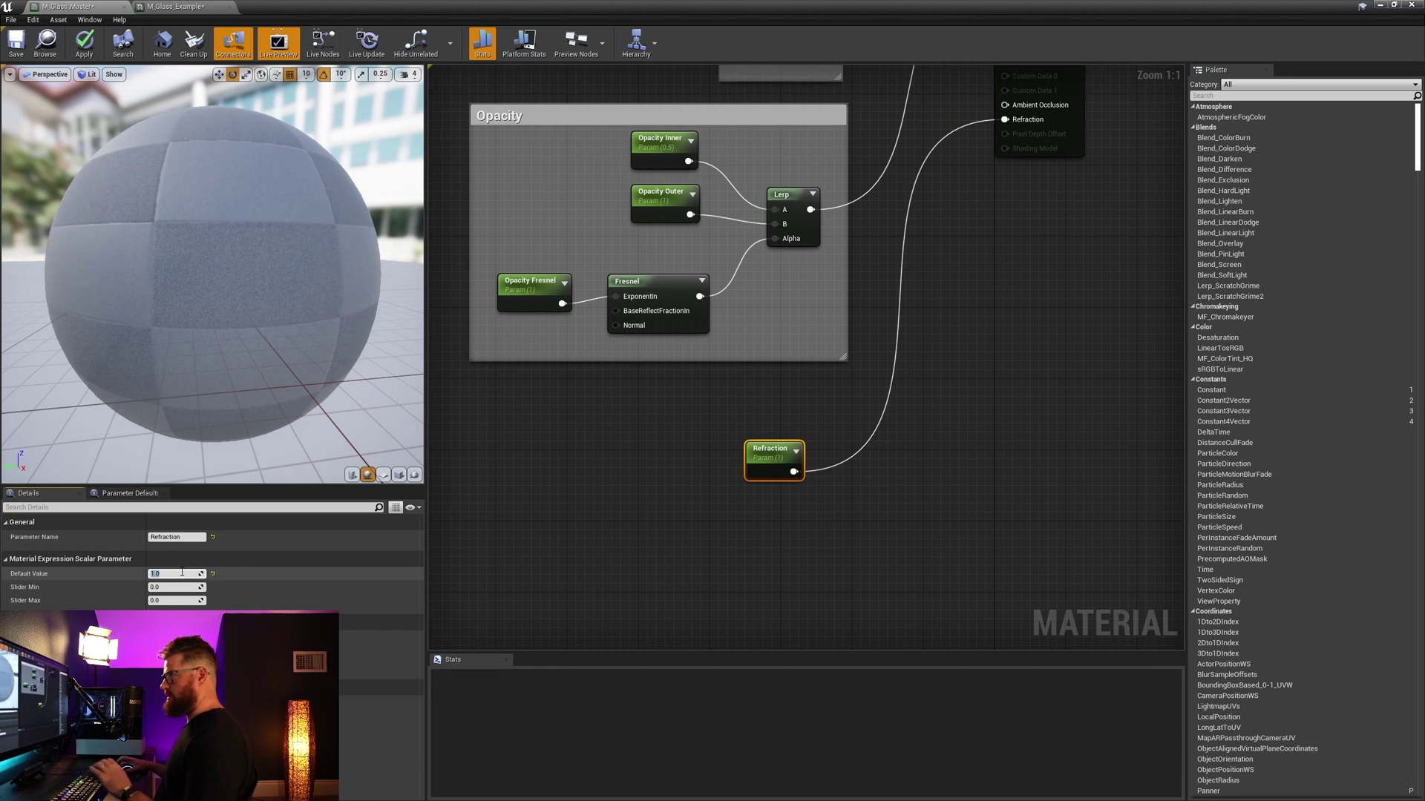
pyautogui.click(501, 333)
pyautogui.click(756, 449)
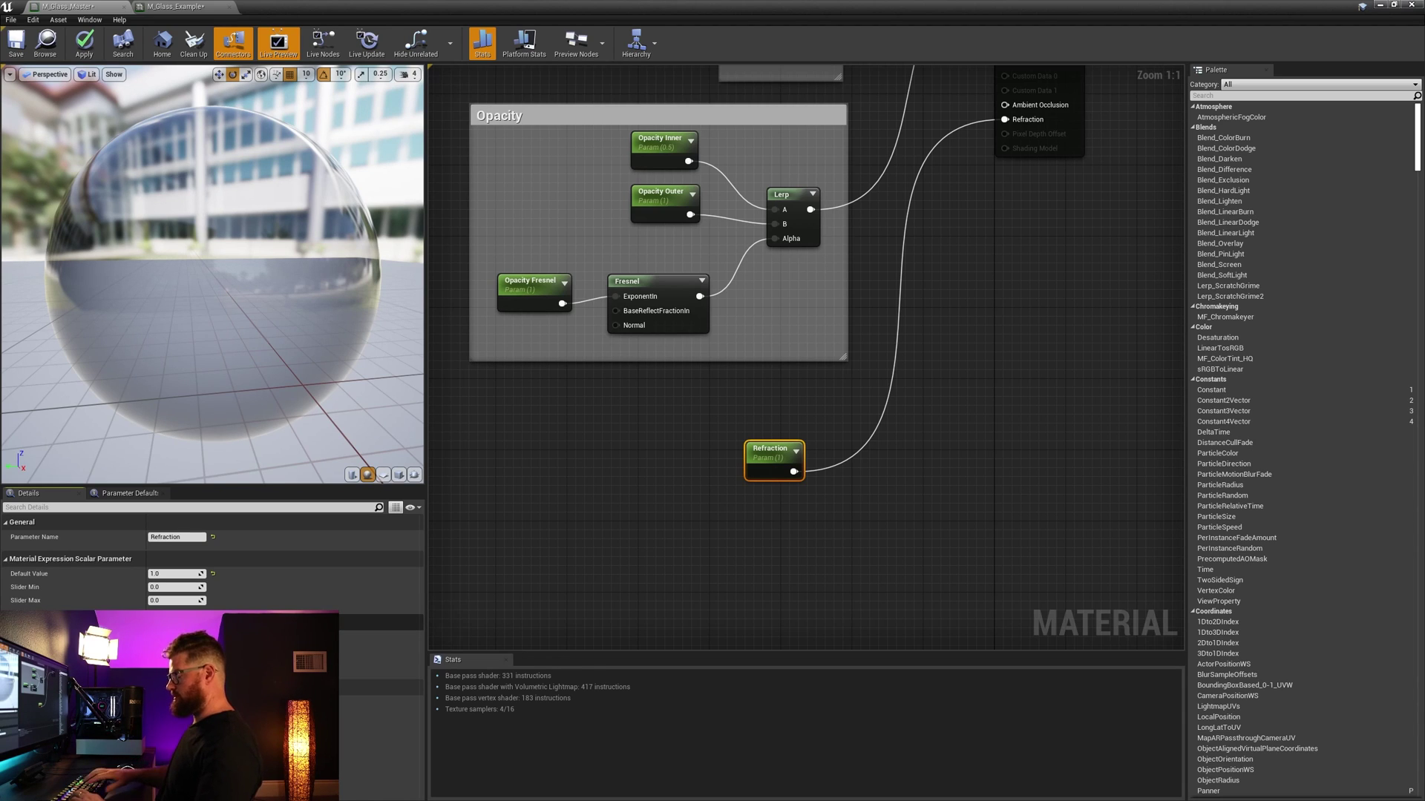
# Step: Apply the material changes and set Refraction in the M_Glass_Example instance to about 1.02
pyautogui.click(84, 43)
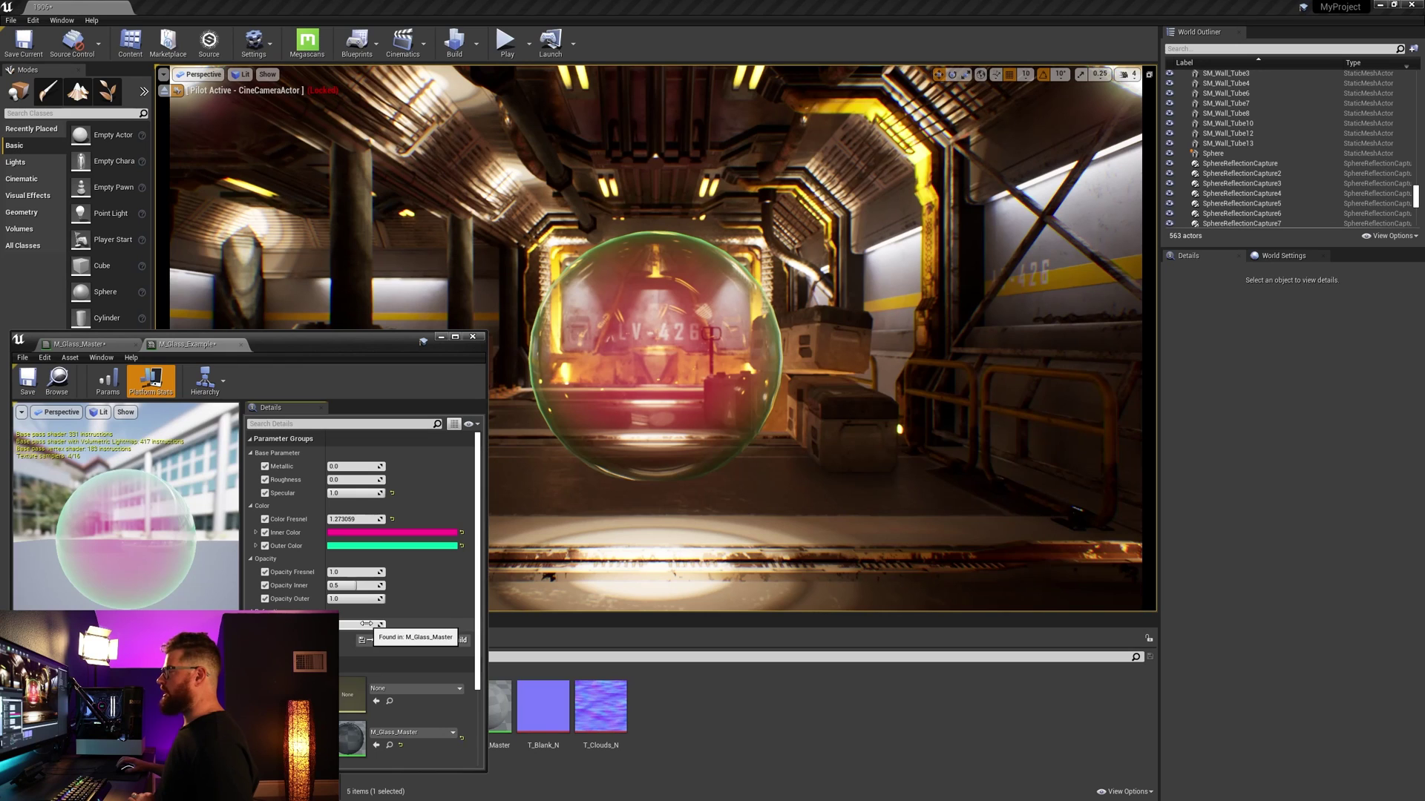
pyautogui.moveTo(368, 623)
pyautogui.mouseDown()
pyautogui.moveTo(437, 624)
pyautogui.moveTo(369, 624)
pyautogui.mouseUp()
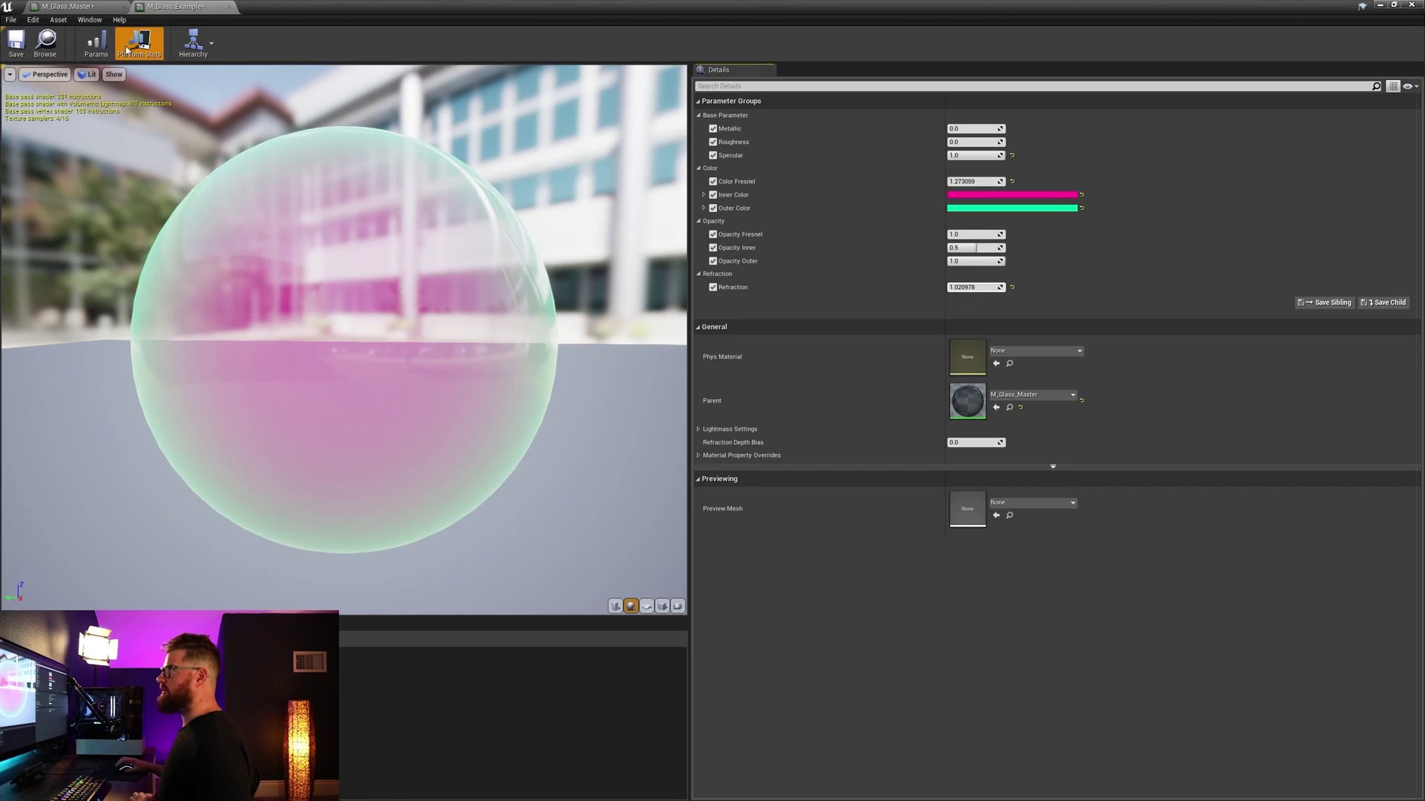
# Step: In M_Glass_Master, duplicate the Refraction parameter, place the copy beneath and to the left of the original, and name it Refraction Fresnel
pyautogui.click(104, 9)
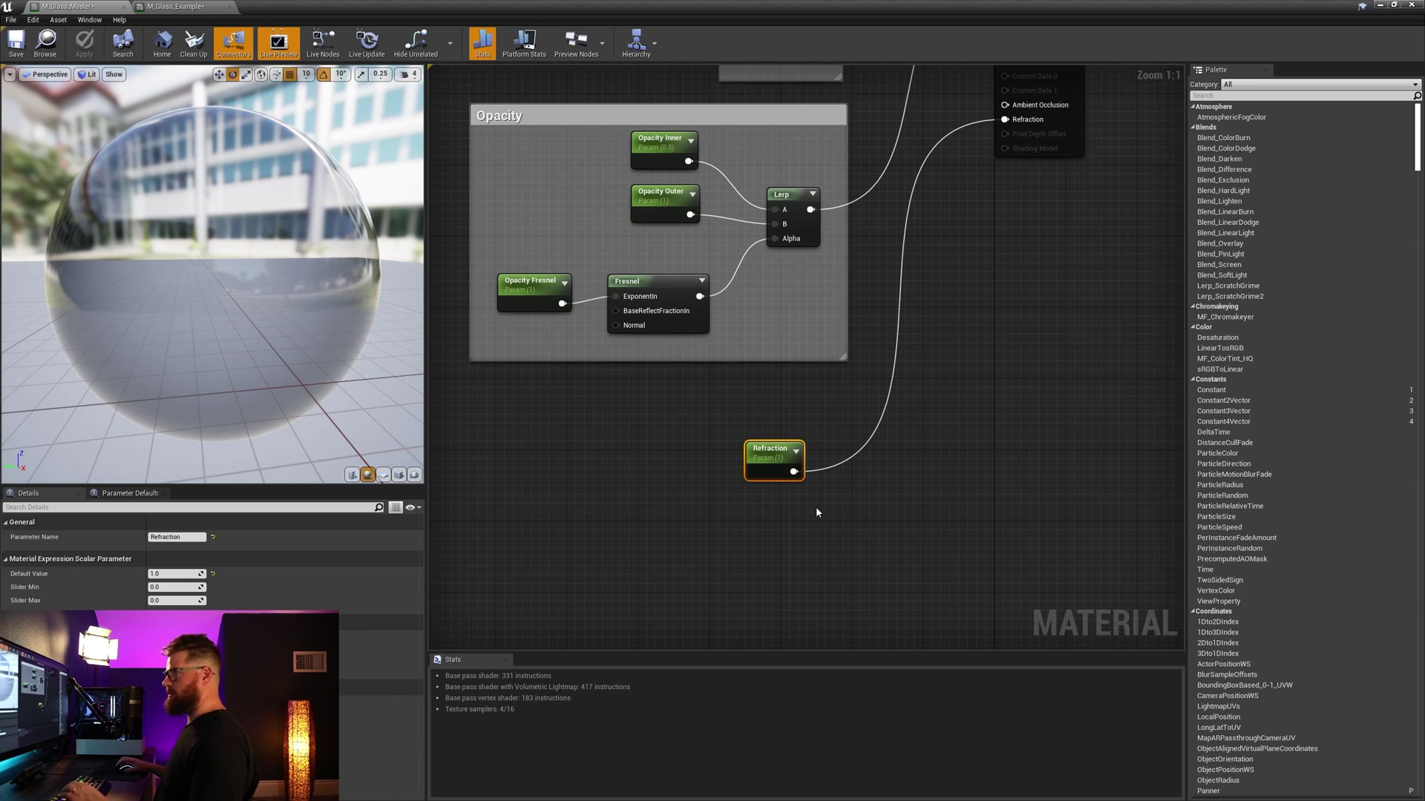
pyautogui.moveTo(719, 554); pyautogui.dragTo(754, 512, button='right')
pyautogui.hotkey('ctrl', 'w')
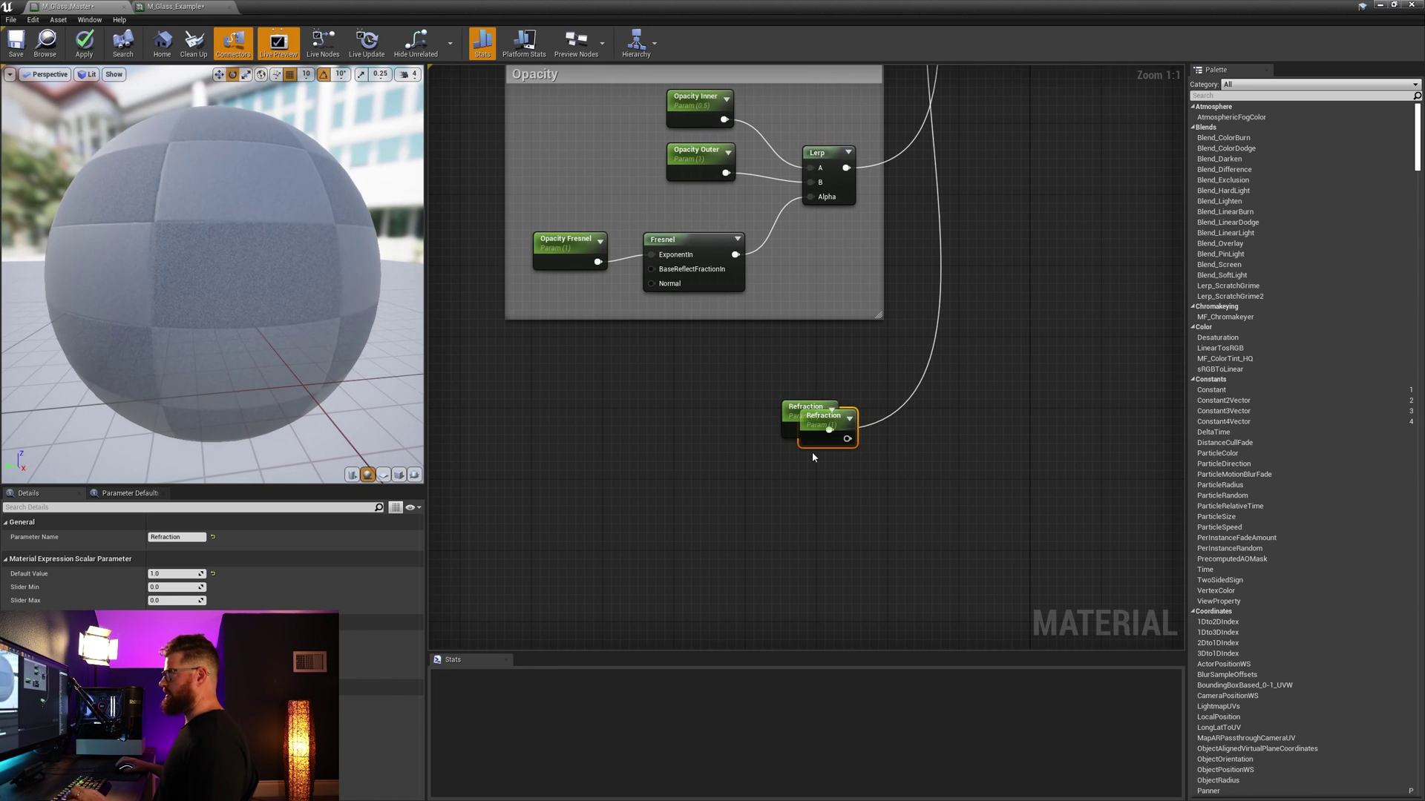
pyautogui.moveTo(817, 446); pyautogui.dragTo(566, 542)
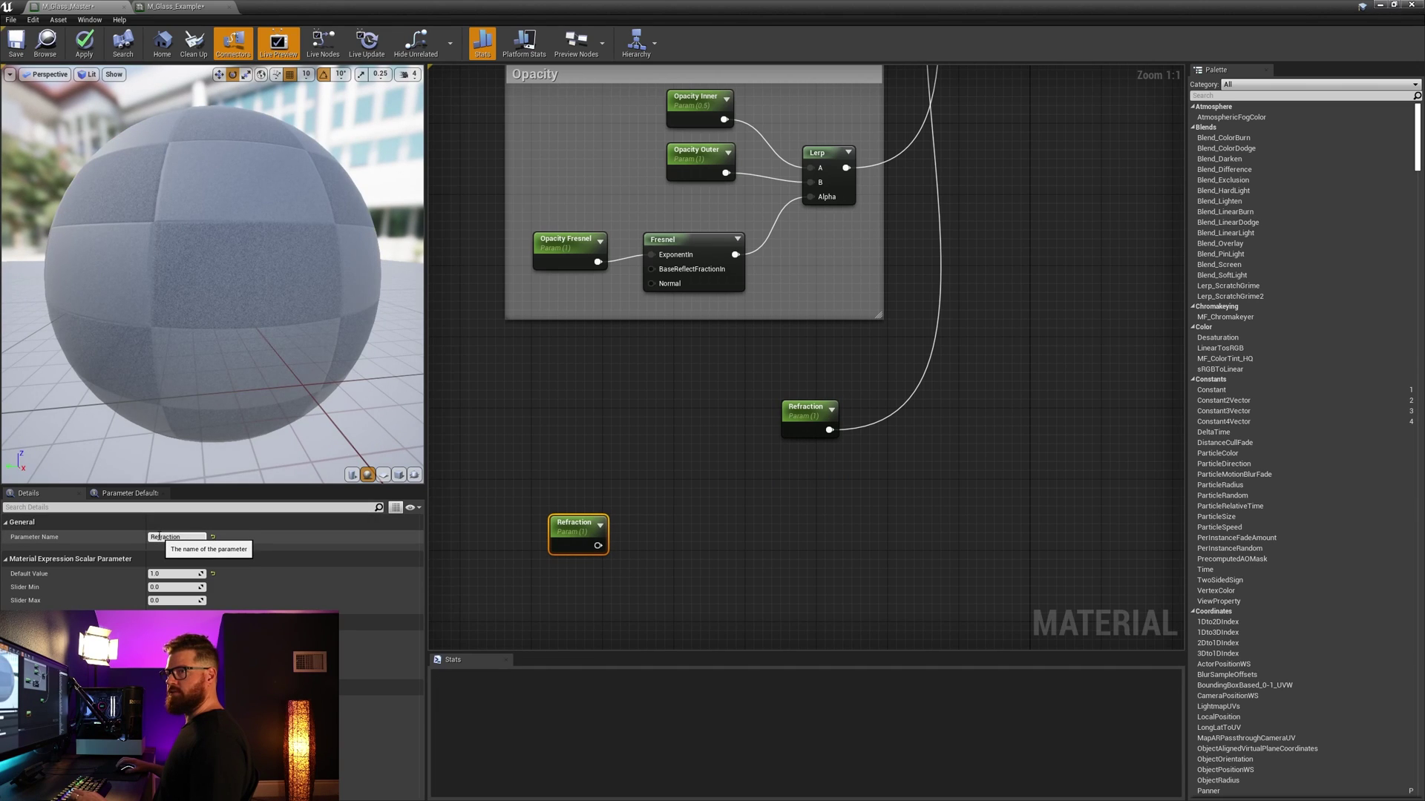
pyautogui.click(190, 536)
pyautogui.write('Fresnel')
# Step: Feed Refraction Fresnel into a new Fresnel node's ExponentIn, then chain its output through OneMinus and Clamp nodes
pyautogui.moveTo(597, 545); pyautogui.dragTo(690, 531)
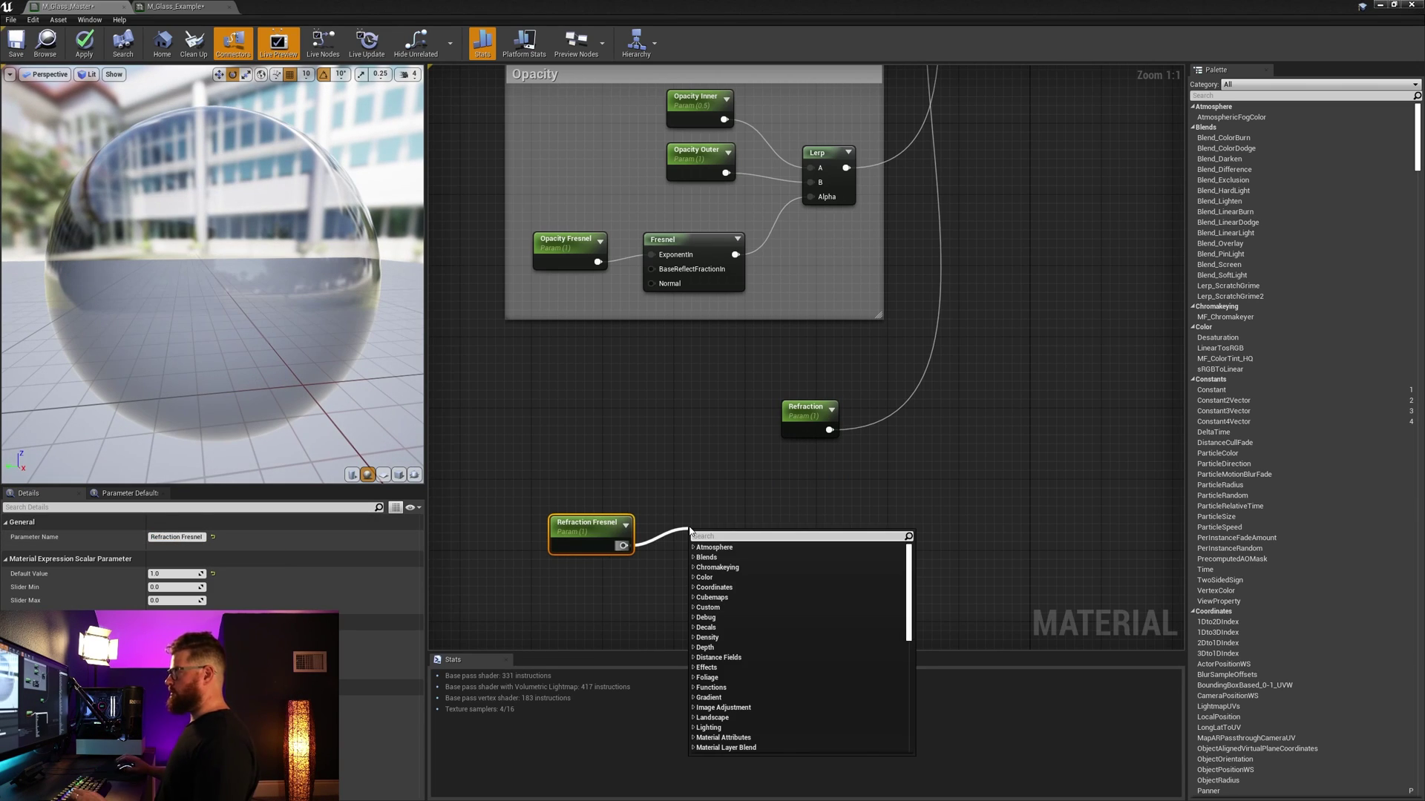
pyautogui.write('fresnel')
pyautogui.press('Return')
pyautogui.moveTo(780, 551); pyautogui.dragTo(914, 543)
pyautogui.write('oneminus')
pyautogui.press('Return')
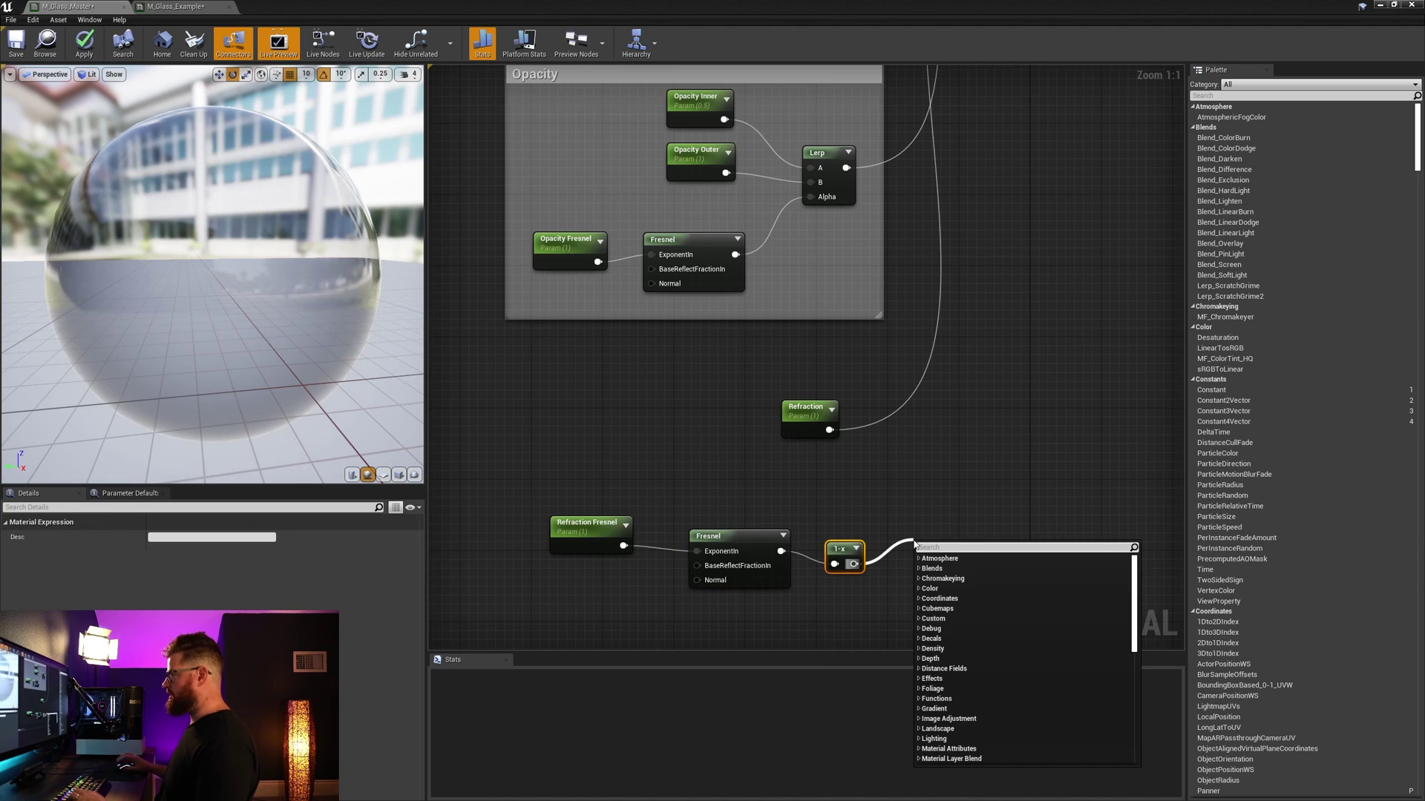
pyautogui.write('clamp')
pyautogui.press('Return')
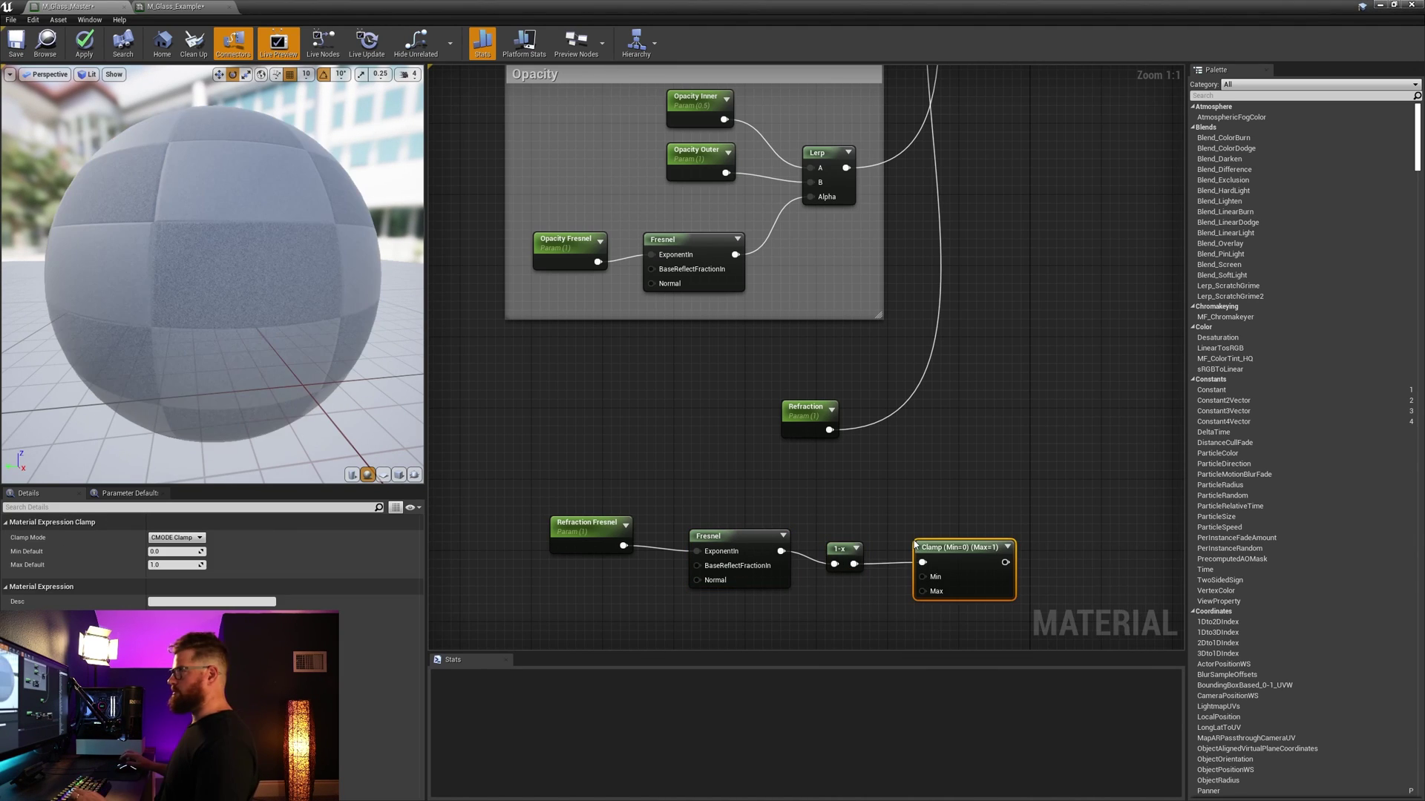
# Step: Multiply the Refraction parameter by the Clamp output into the material's Refraction input, and group the nodes in a comment named Refraction
pyautogui.click(998, 450)
pyautogui.keyDown('ctrl'); pyautogui.moveTo(826, 430); pyautogui.dragTo(1050, 466); pyautogui.keyUp('ctrl')
pyautogui.moveTo(827, 431); pyautogui.dragTo(1003, 466)
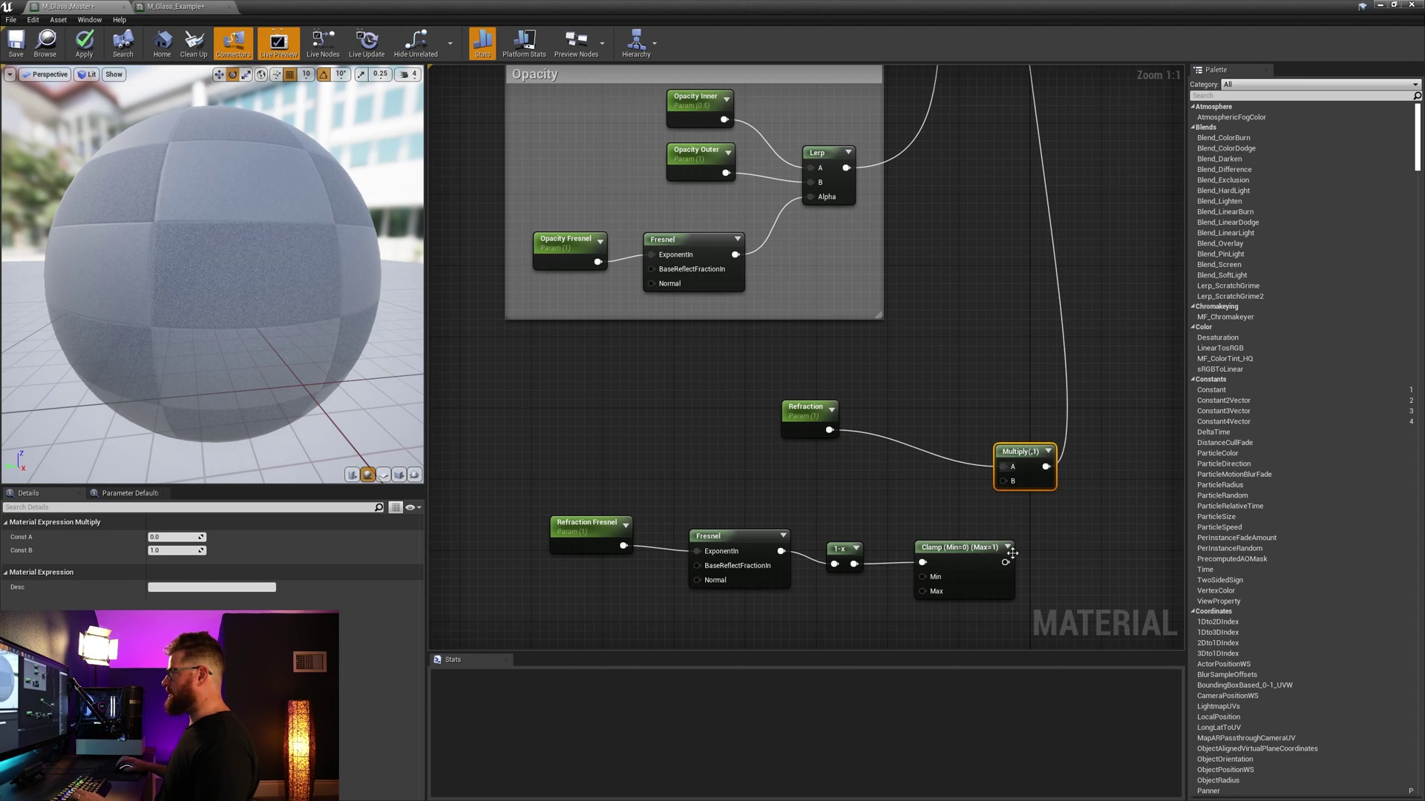
pyautogui.moveTo(1006, 562); pyautogui.dragTo(1003, 481)
pyautogui.moveTo(546, 431); pyautogui.dragTo(1056, 573)
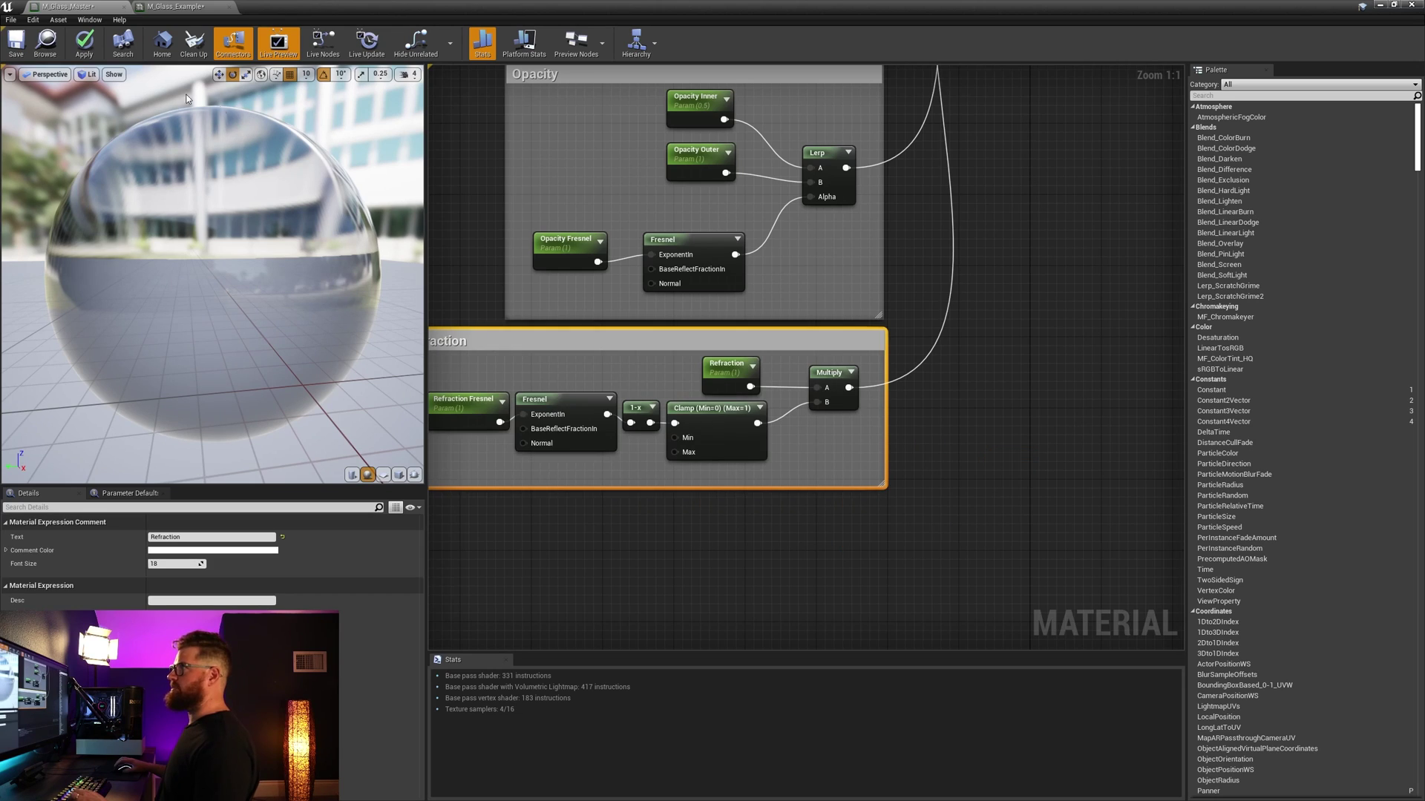
# Step: Apply the material, enable Refraction Fresnel in M_Glass_Example, and set Refraction to 1.0 and Refraction Fresnel to about 3.26
pyautogui.click(84, 43)
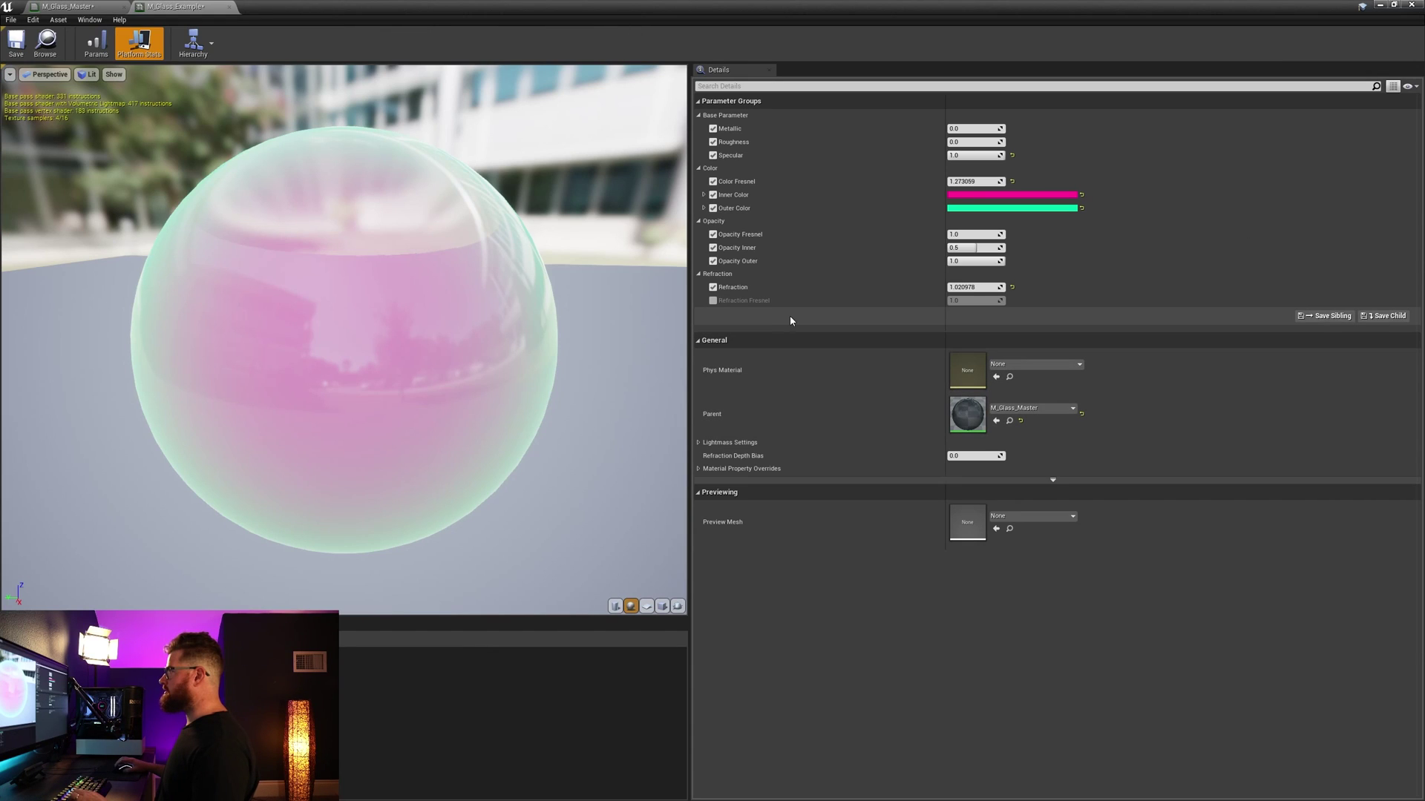
pyautogui.click(713, 301)
pyautogui.moveTo(983, 289)
pyautogui.mouseDown()
pyautogui.moveTo(944, 289)
pyautogui.moveTo(968, 289)
pyautogui.mouseUp()
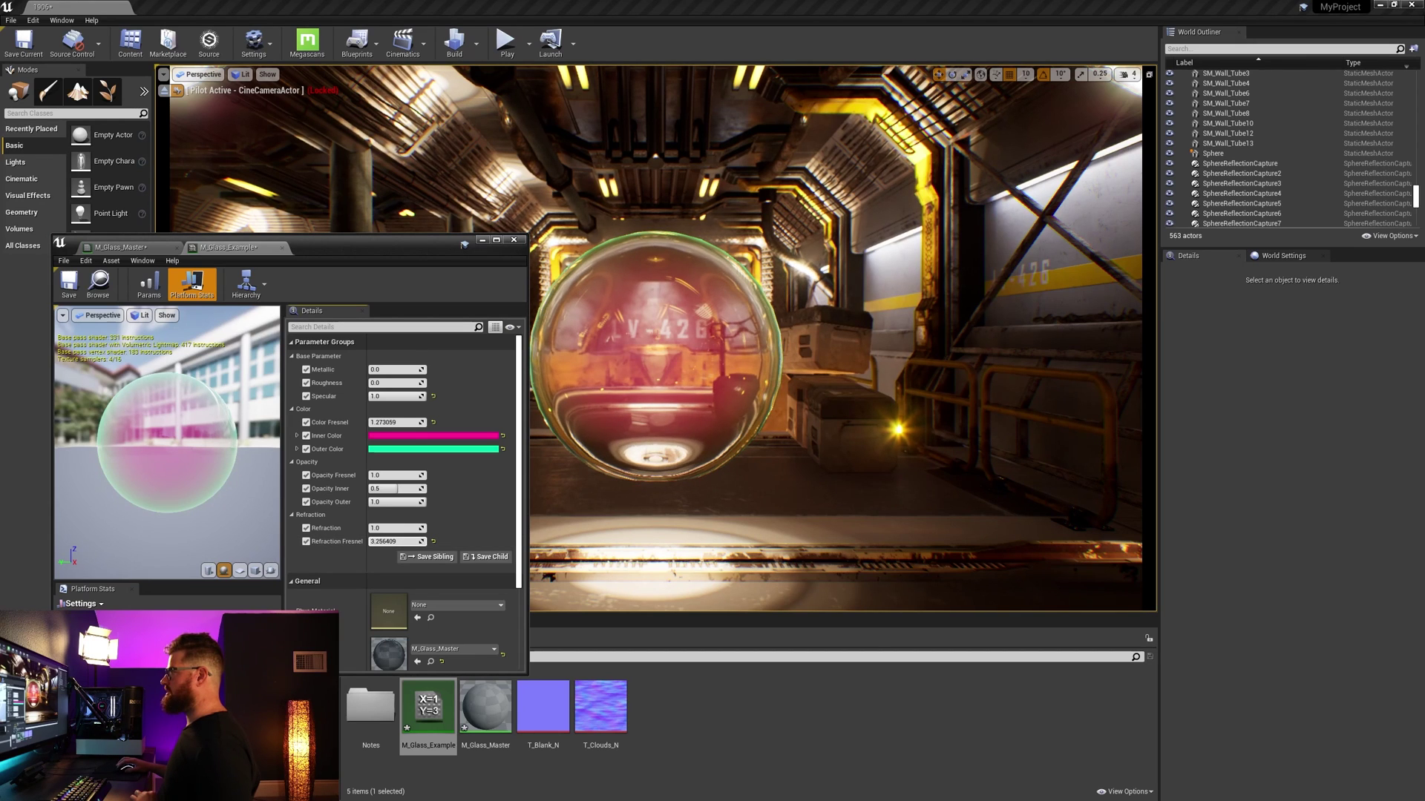
pyautogui.moveTo(397, 528)
pyautogui.mouseDown()
pyautogui.moveTo(426, 527)
pyautogui.moveTo(397, 528)
pyautogui.mouseUp()
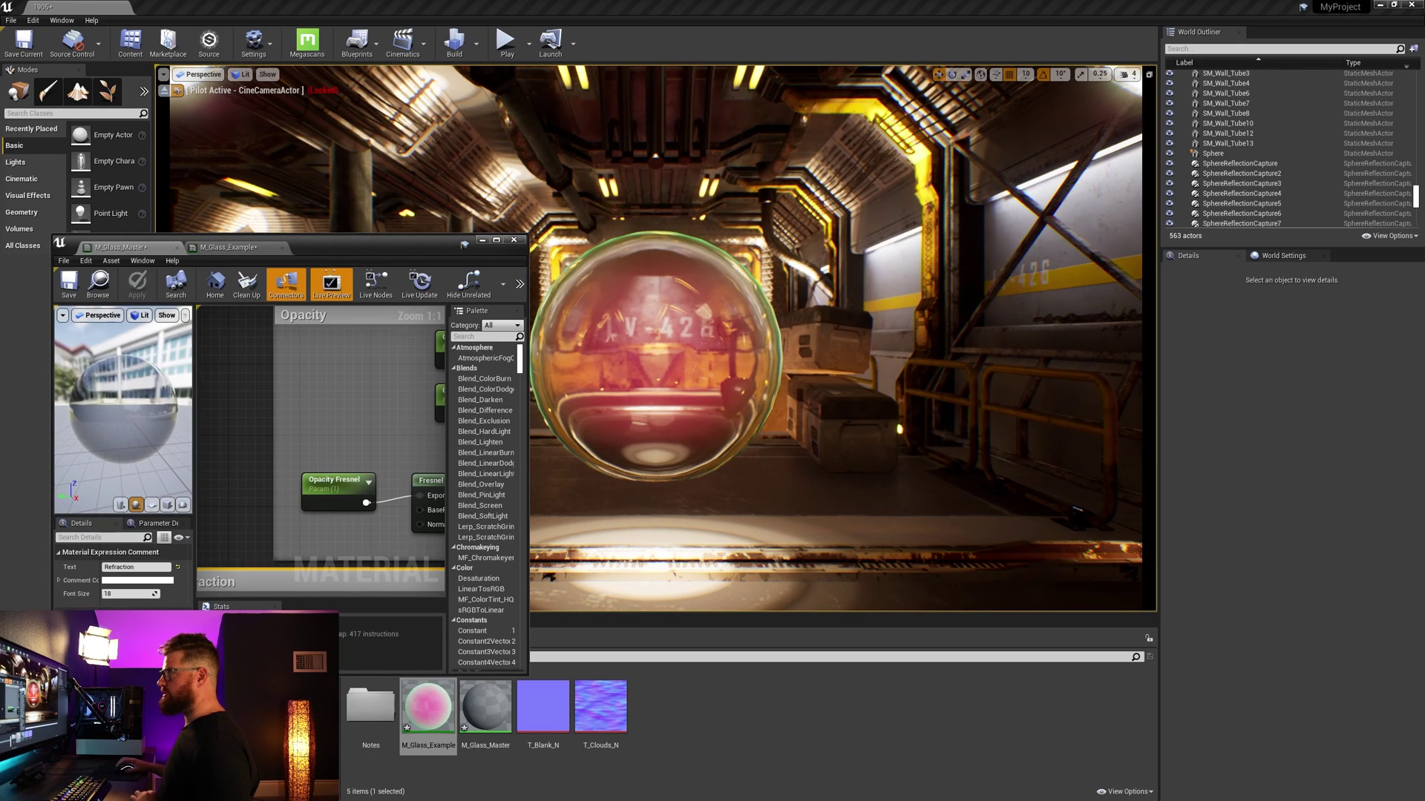
# Step: Re-enter 1.0 as the default value of the Refraction parameter in M_Glass_Master
pyautogui.moveTo(401, 534); pyautogui.dragTo(260, 348, button='right')
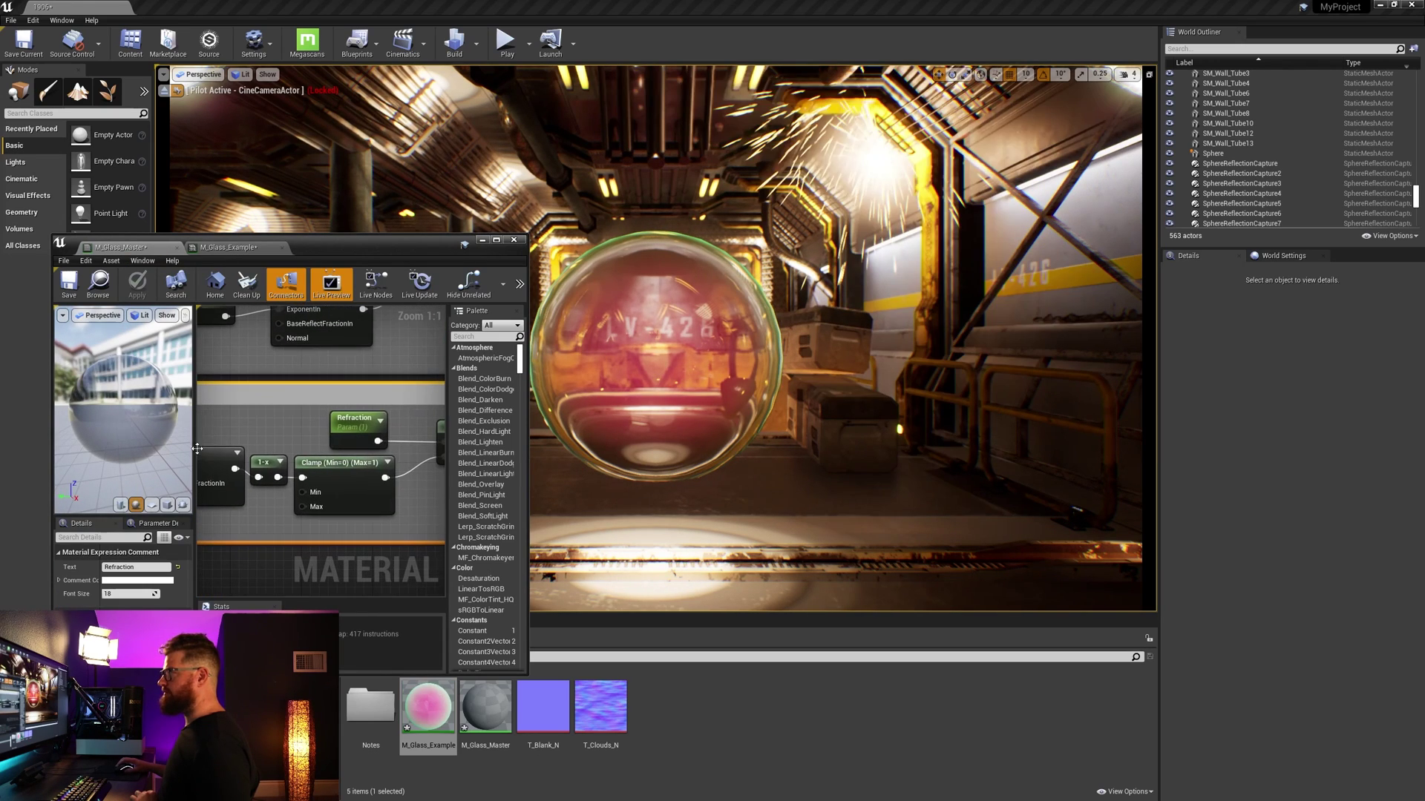
pyautogui.click(358, 441)
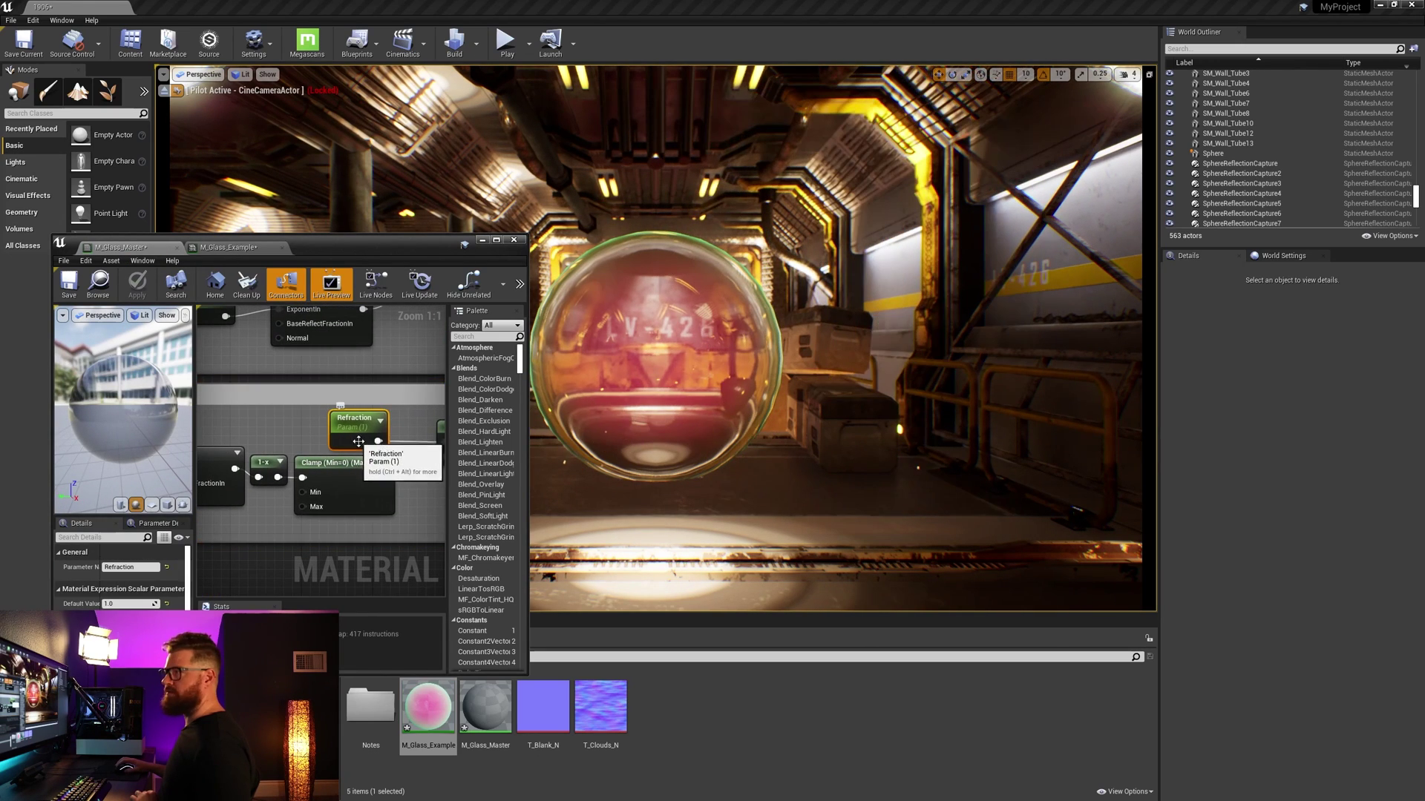
pyautogui.click(142, 606)
pyautogui.press('Return')
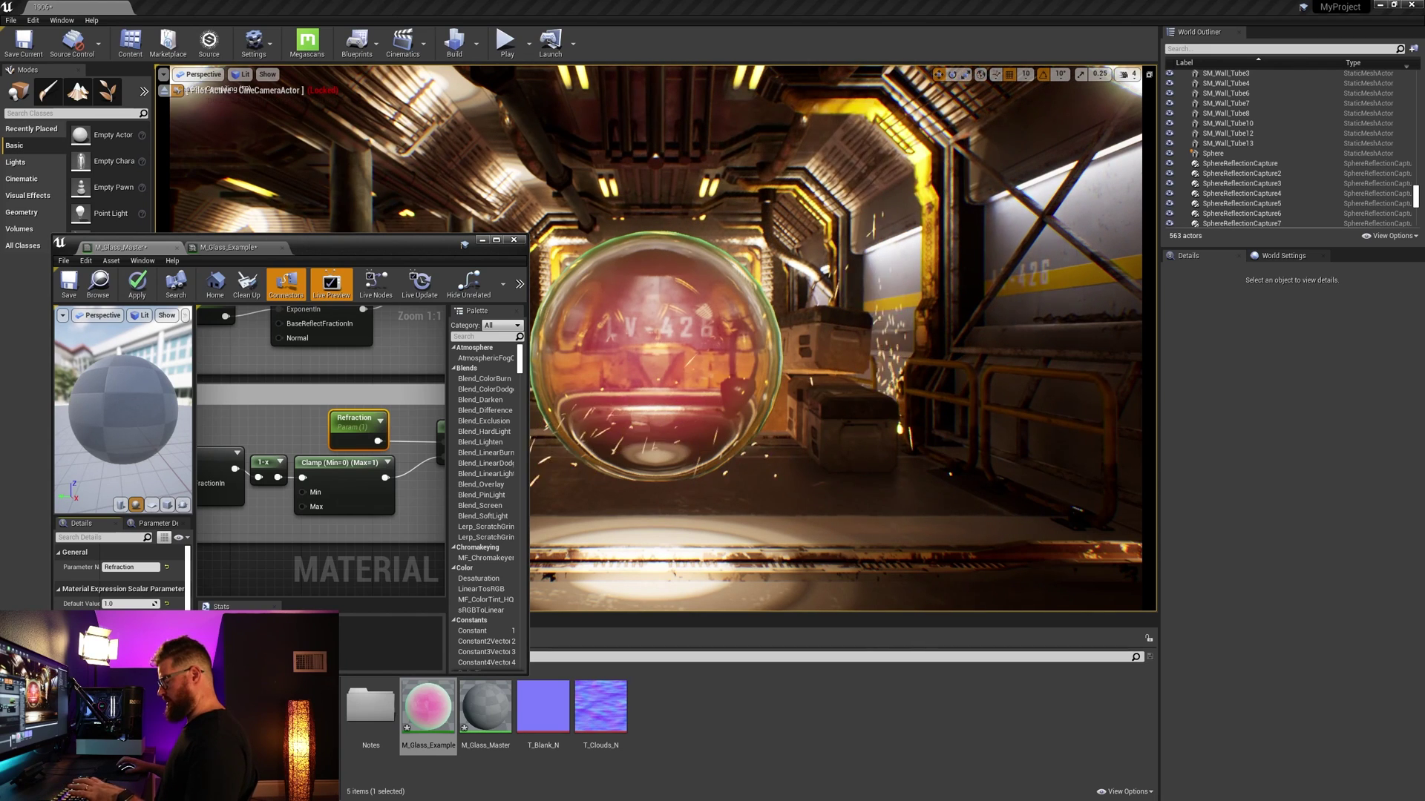
# Step: Apply the material changes and adjust the Refraction value in the M_Glass_Example instance
pyautogui.click(138, 286)
pyautogui.click(224, 247)
pyautogui.moveTo(356, 653)
pyautogui.mouseDown()
pyautogui.moveTo(345, 653)
pyautogui.moveTo(364, 653)
pyautogui.moveTo(356, 666)
pyautogui.mouseUp()
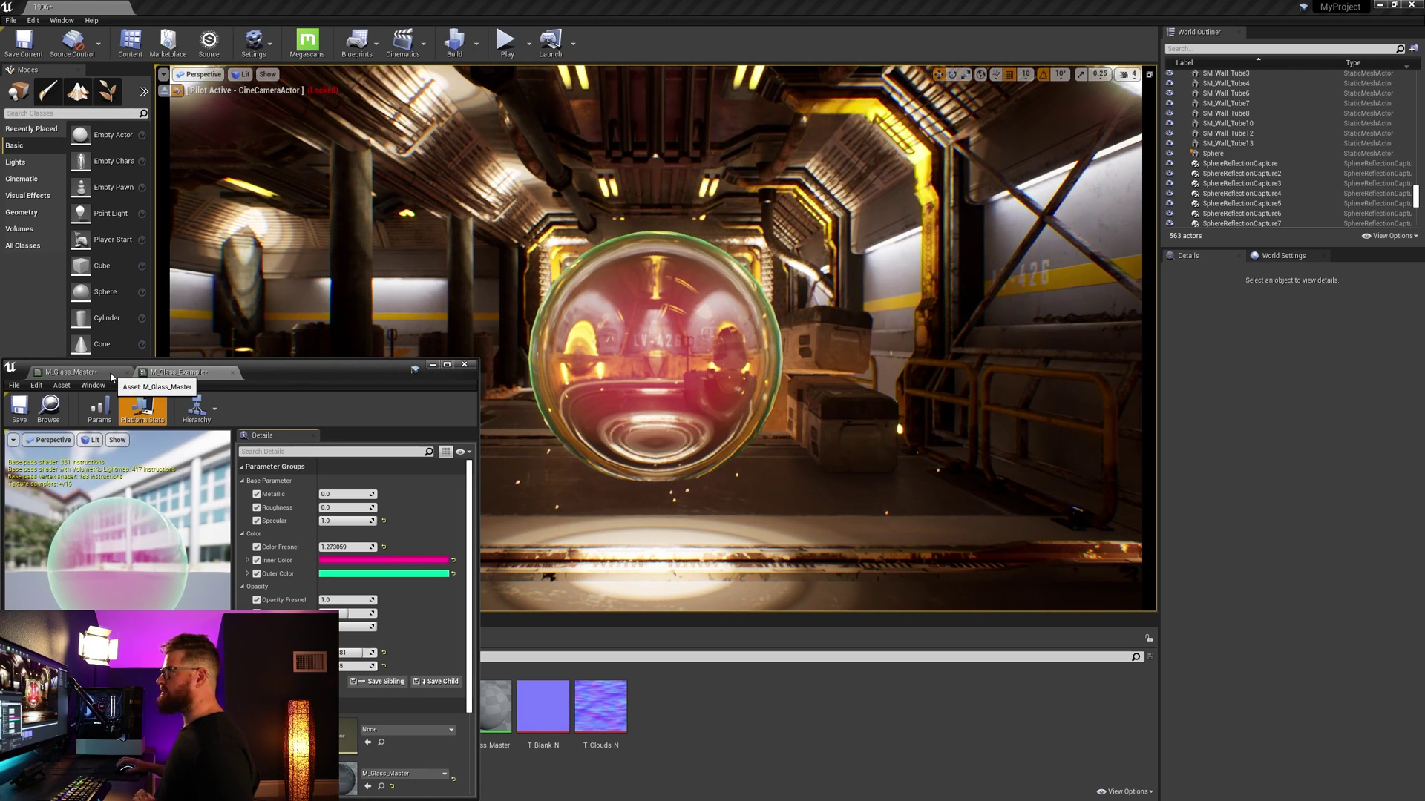
# Step: Add the T_Blank_N and T_Clouds_N textures to the M_Glass_Master graph as texture samples
pyautogui.doubleClick(600, 705)
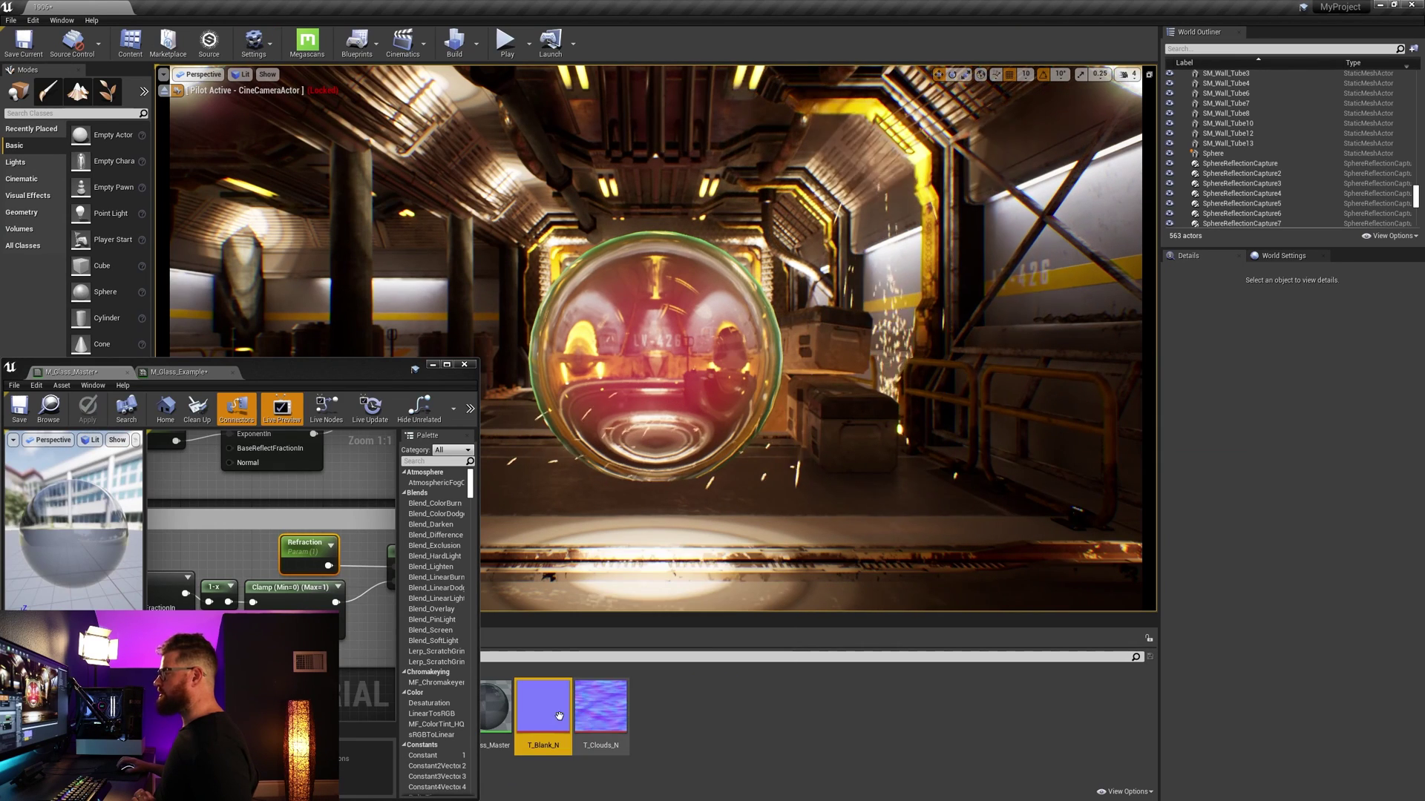
pyautogui.moveTo(557, 712)
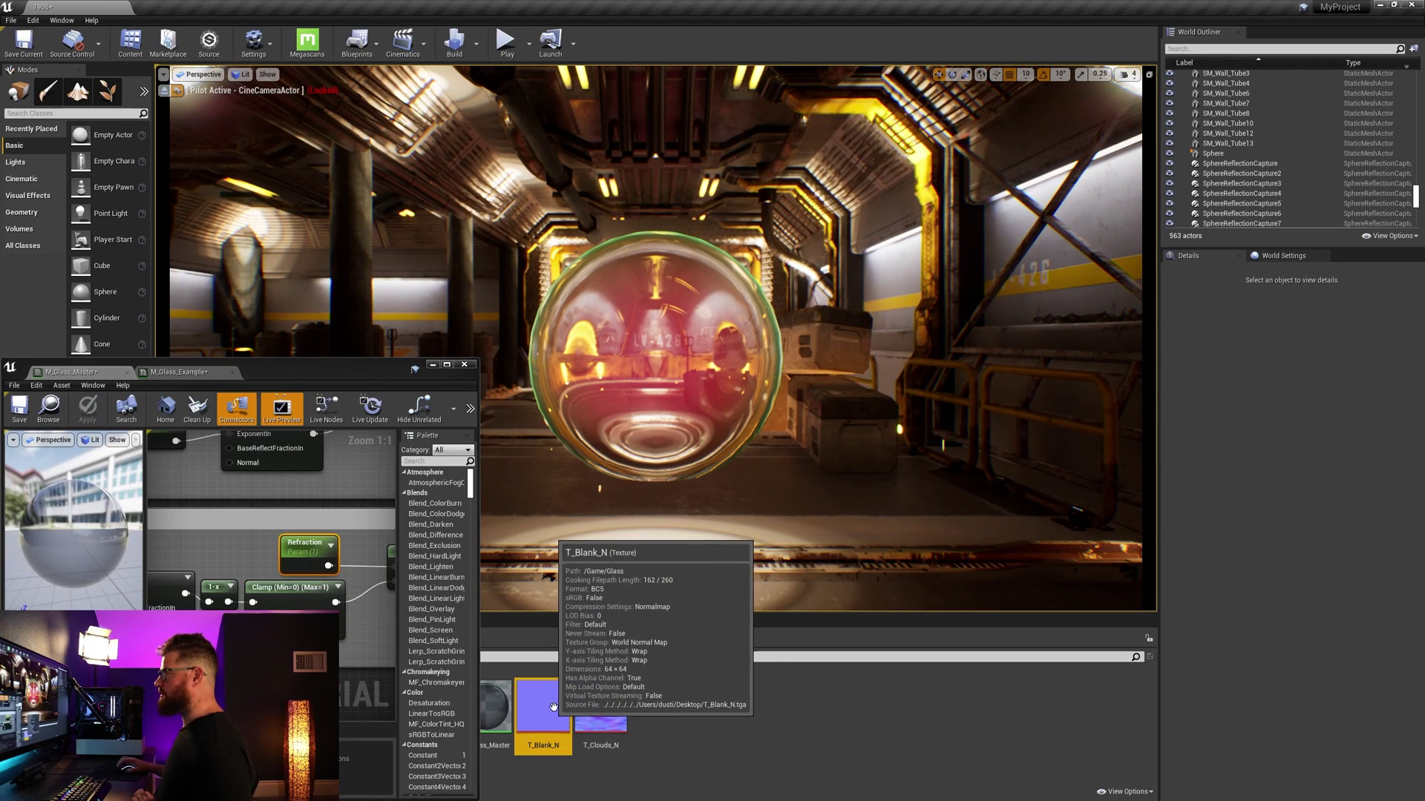
pyautogui.click(550, 702)
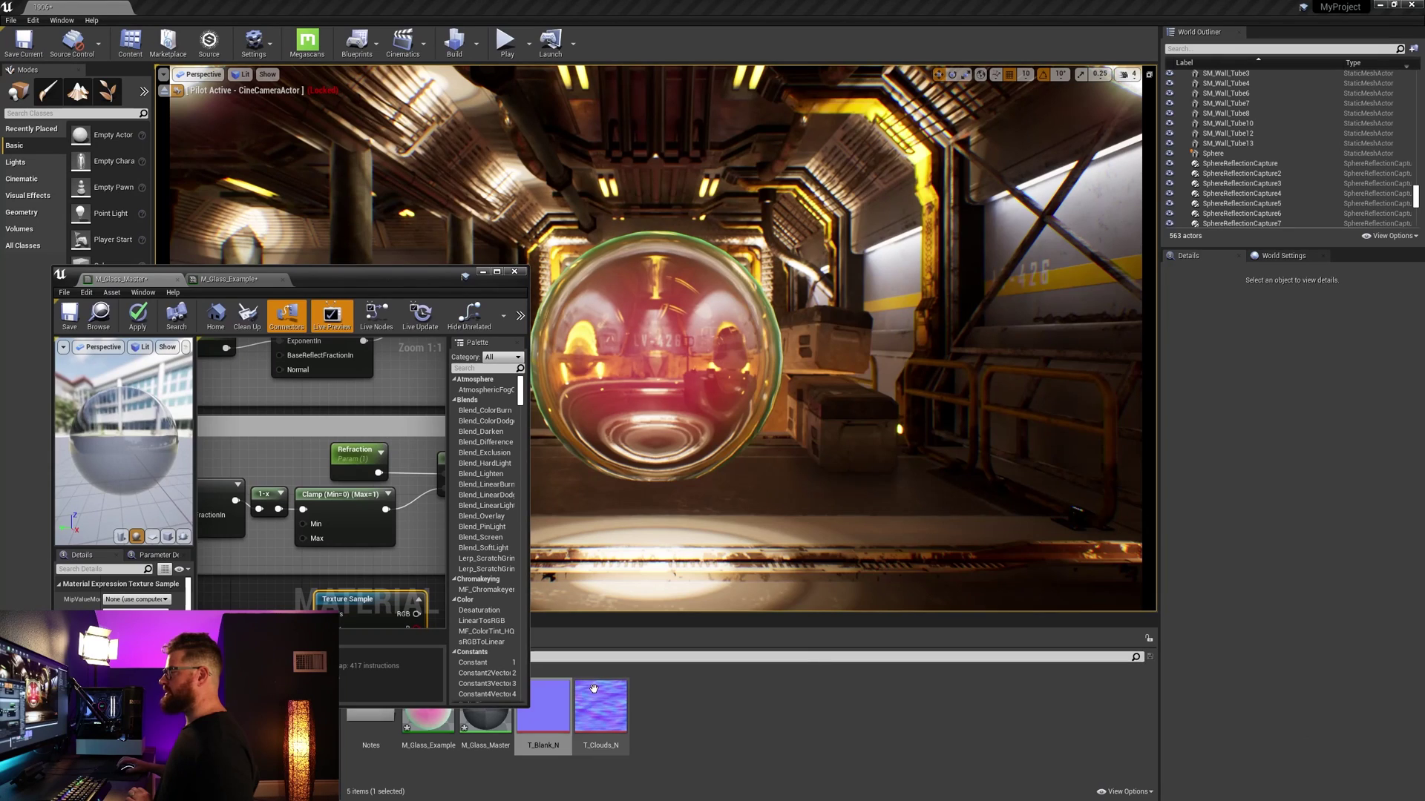
pyautogui.moveTo(594, 688); pyautogui.dragTo(481, 657)
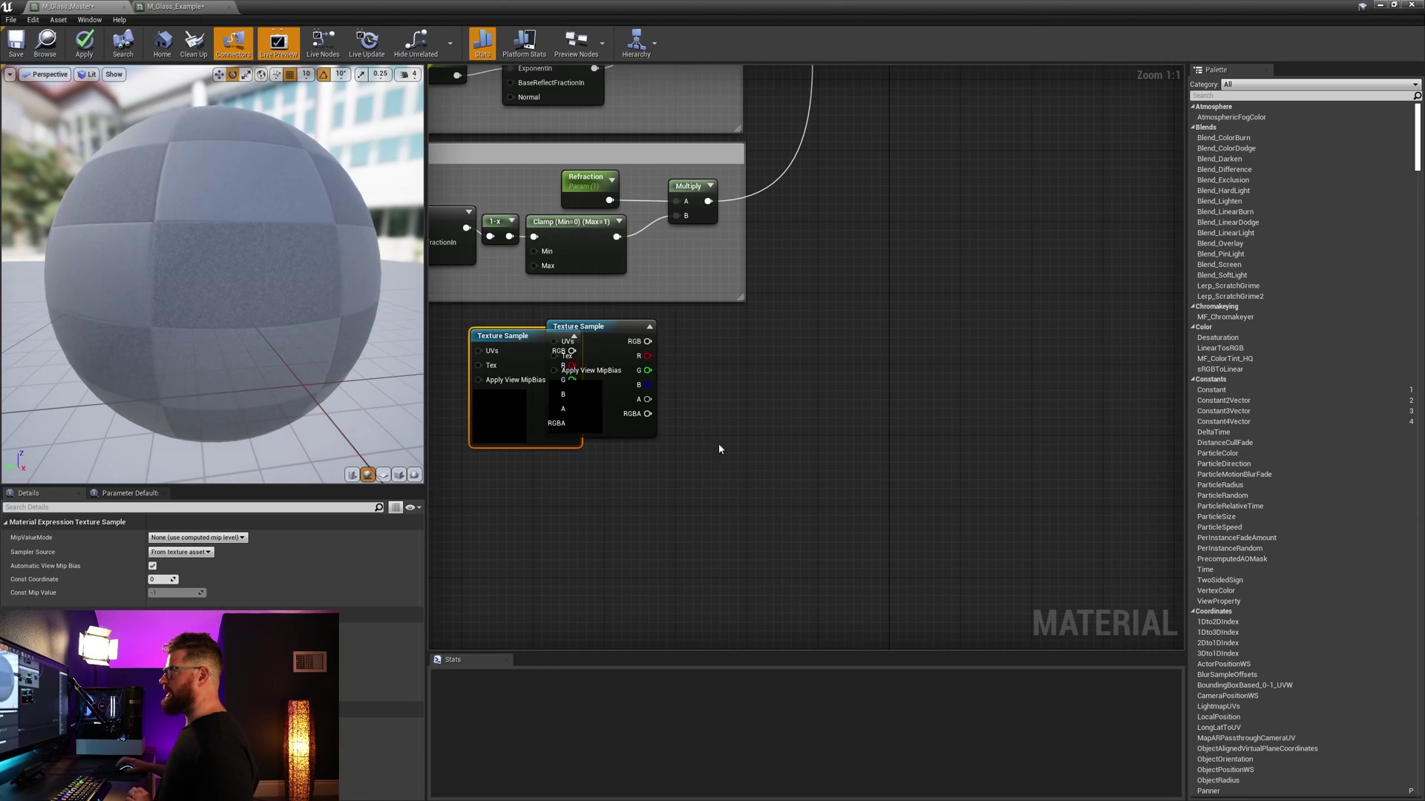
# Step: Place the T_Clouds_N sample between the Opacity and Refraction comments and connect its RGB output to the material's Normal input
pyautogui.moveTo(719, 443); pyautogui.dragTo(713, 567, button='right')
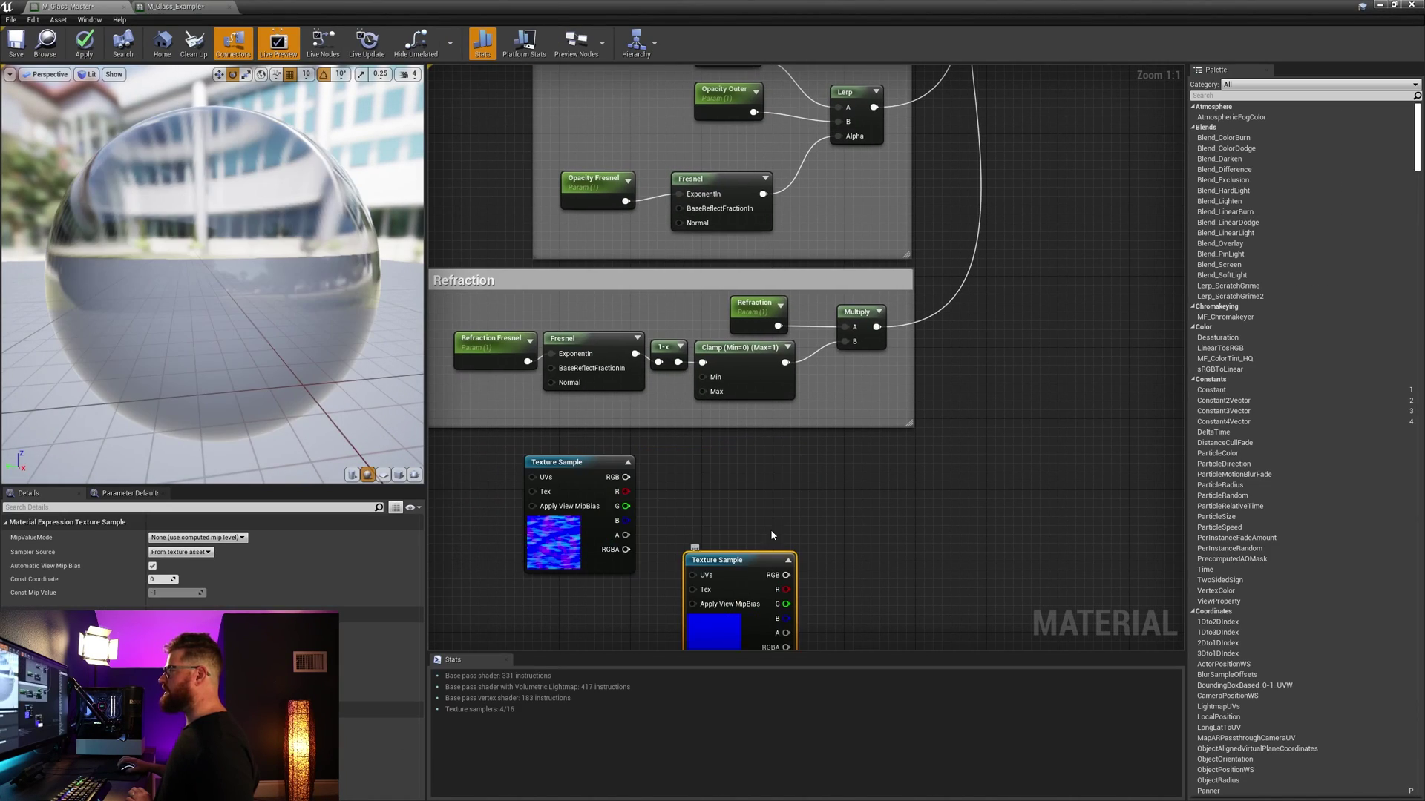
pyautogui.moveTo(771, 529); pyautogui.dragTo(729, 649, button='right')
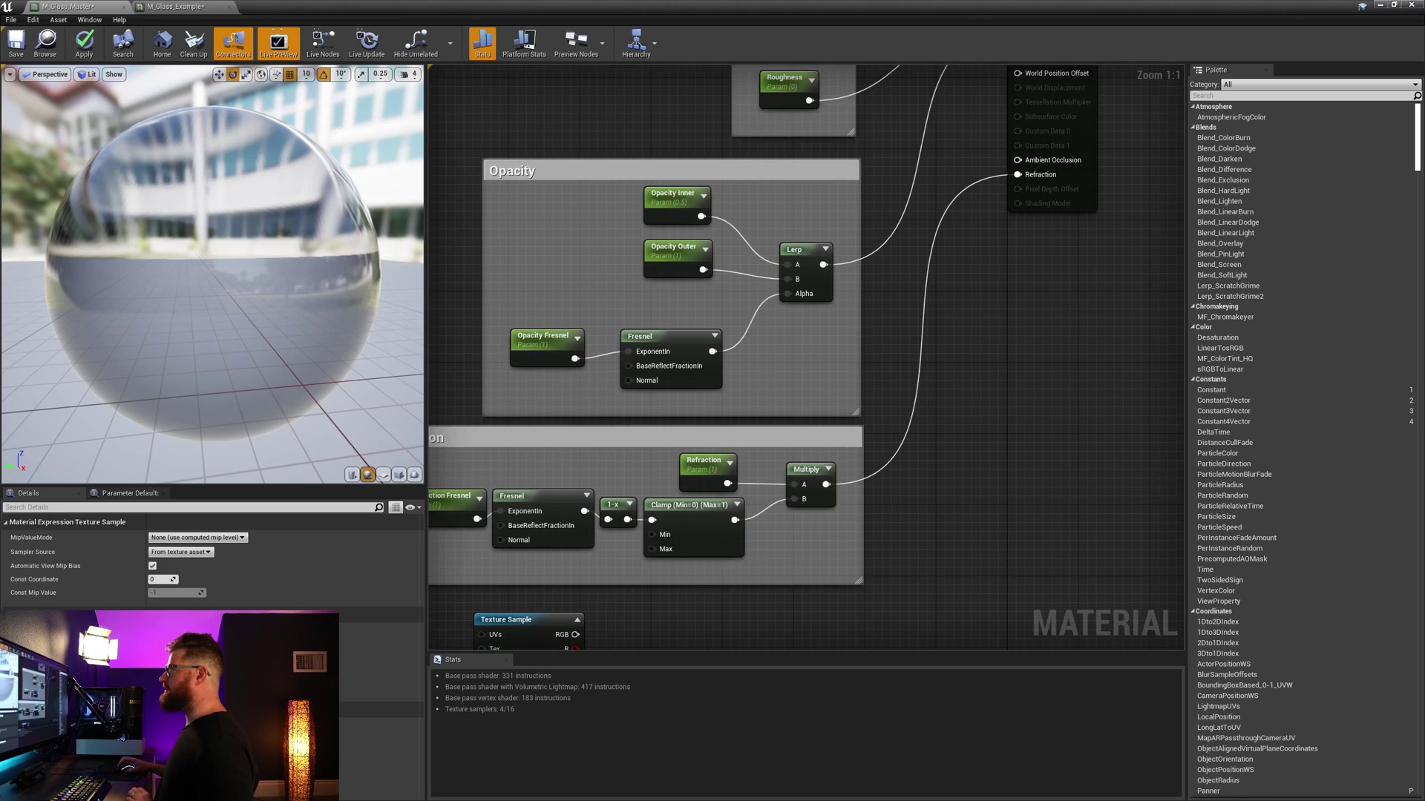
pyautogui.scroll(-3, 735, 647)
pyautogui.moveTo(909, 483); pyautogui.dragTo(909, 454, button='right')
pyautogui.moveTo(755, 476); pyautogui.dragTo(736, 286, button='right')
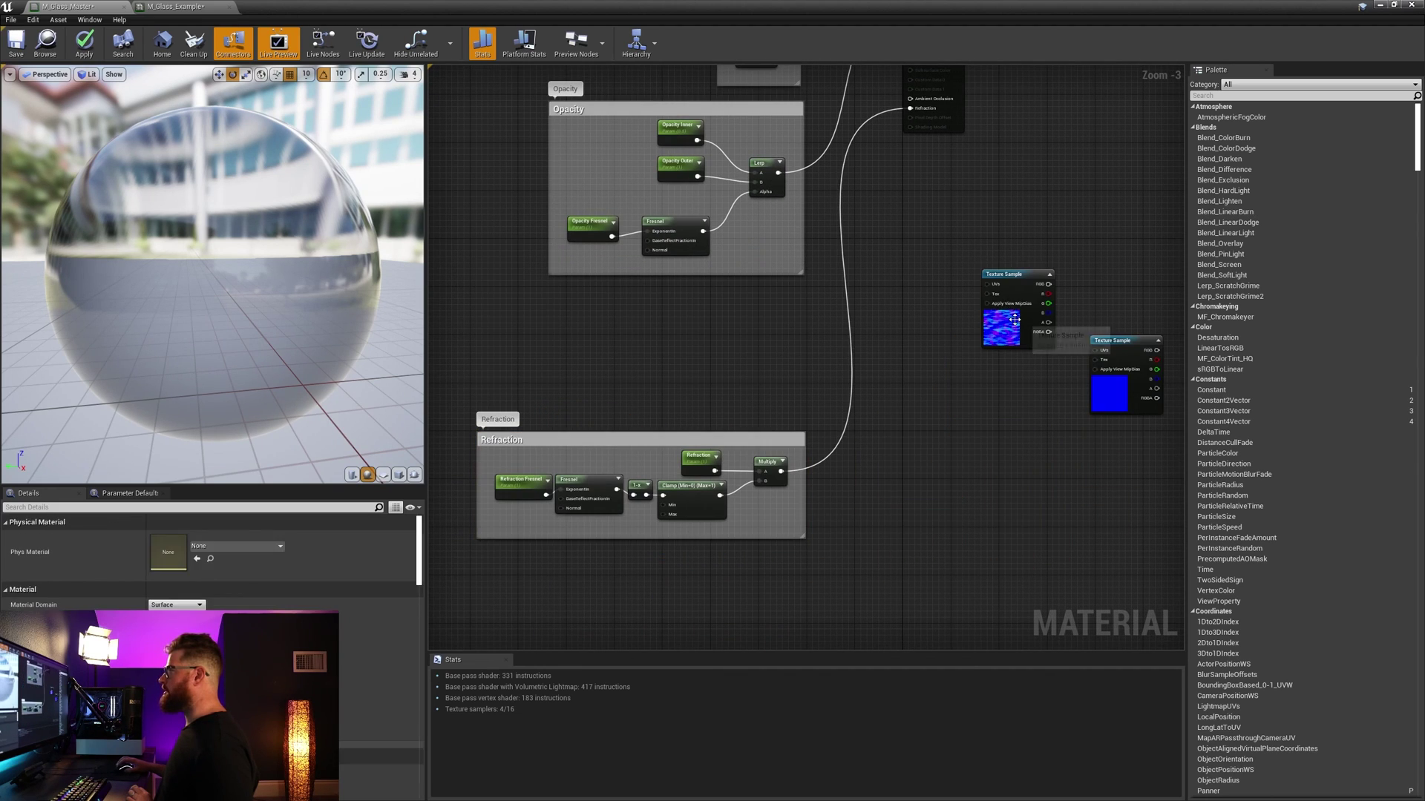
pyautogui.moveTo(1013, 276); pyautogui.dragTo(743, 298)
pyautogui.moveTo(885, 269); pyautogui.dragTo(788, 352, button='right')
pyautogui.moveTo(693, 397); pyautogui.dragTo(819, 117)
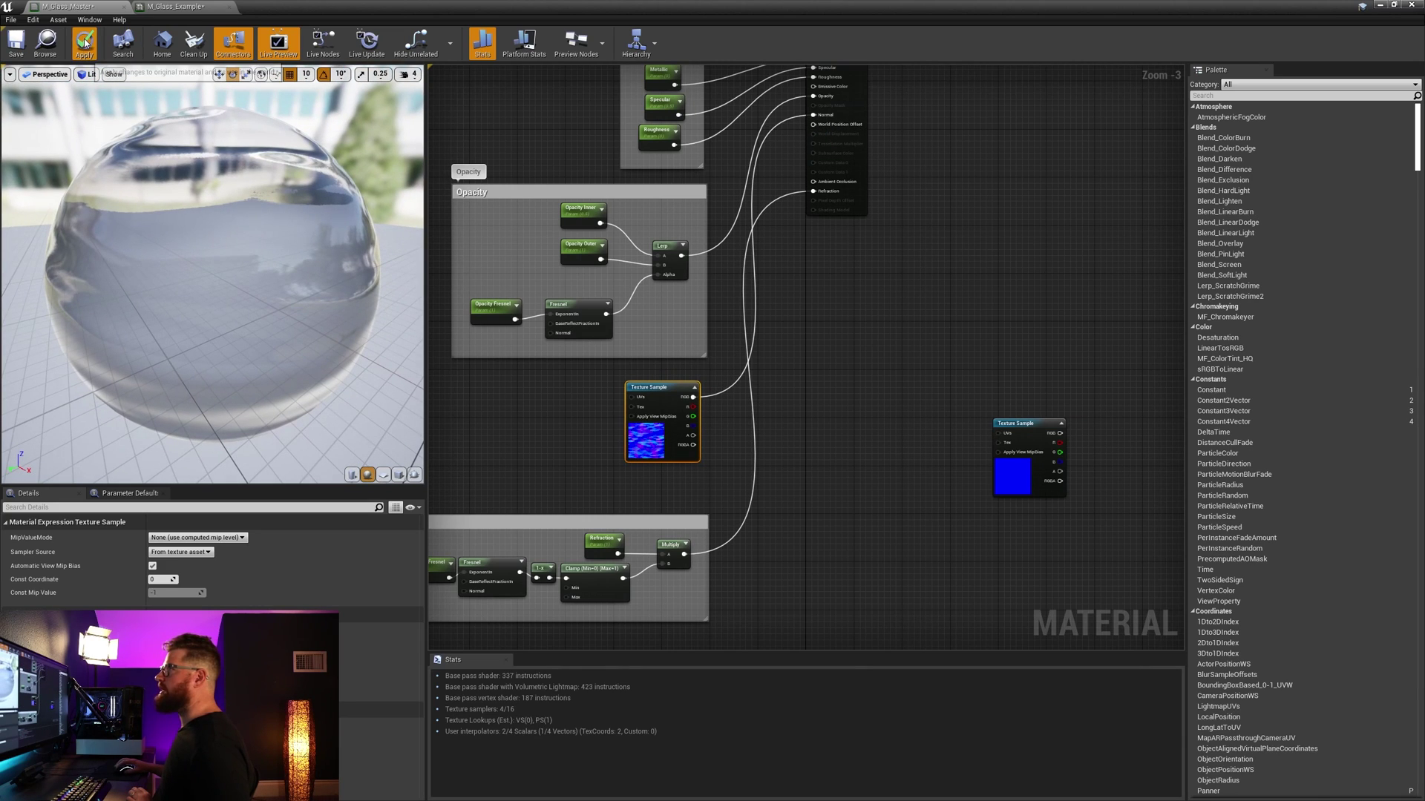
# Step: Apply the material changes and examine the cloud normal map's effect on the sphere in the level
pyautogui.click(85, 42)
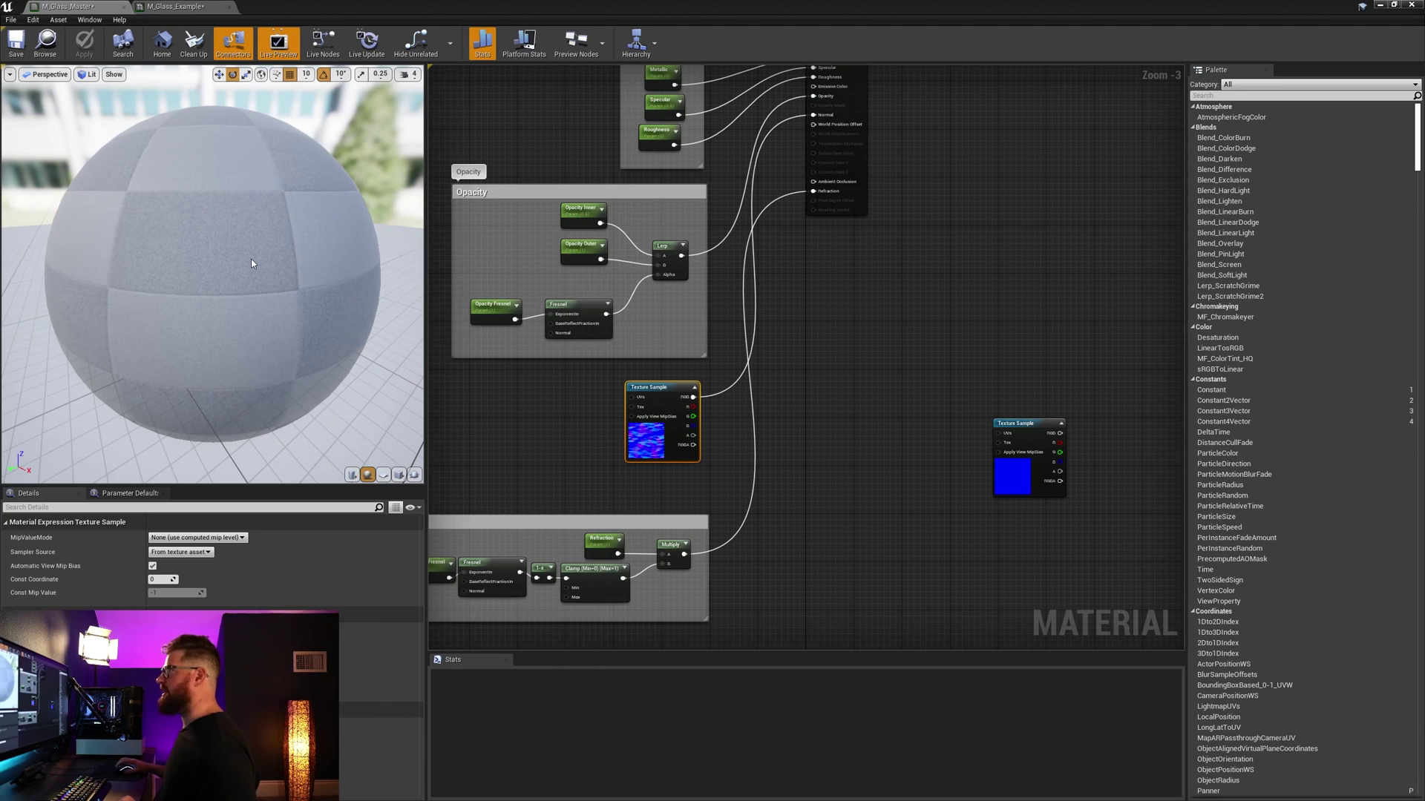
pyautogui.click(178, 8)
pyautogui.moveTo(306, 8); pyautogui.dragTo(240, 374)
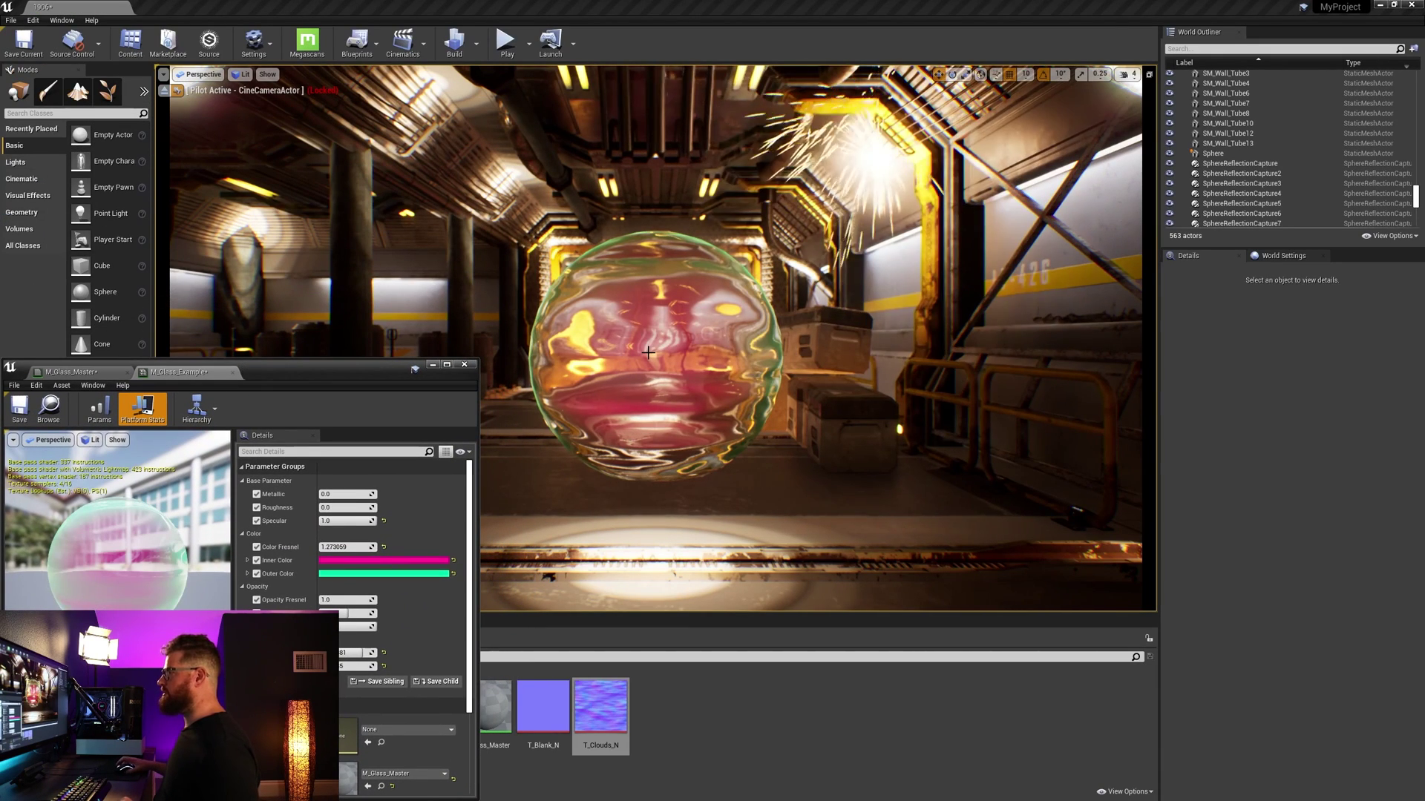
# Step: In M_Glass_Master, add TexCoord, Multiply and Constant nodes beside the T_Clouds_N texture sample
pyautogui.click(71, 371)
pyautogui.doubleClick(331, 368)
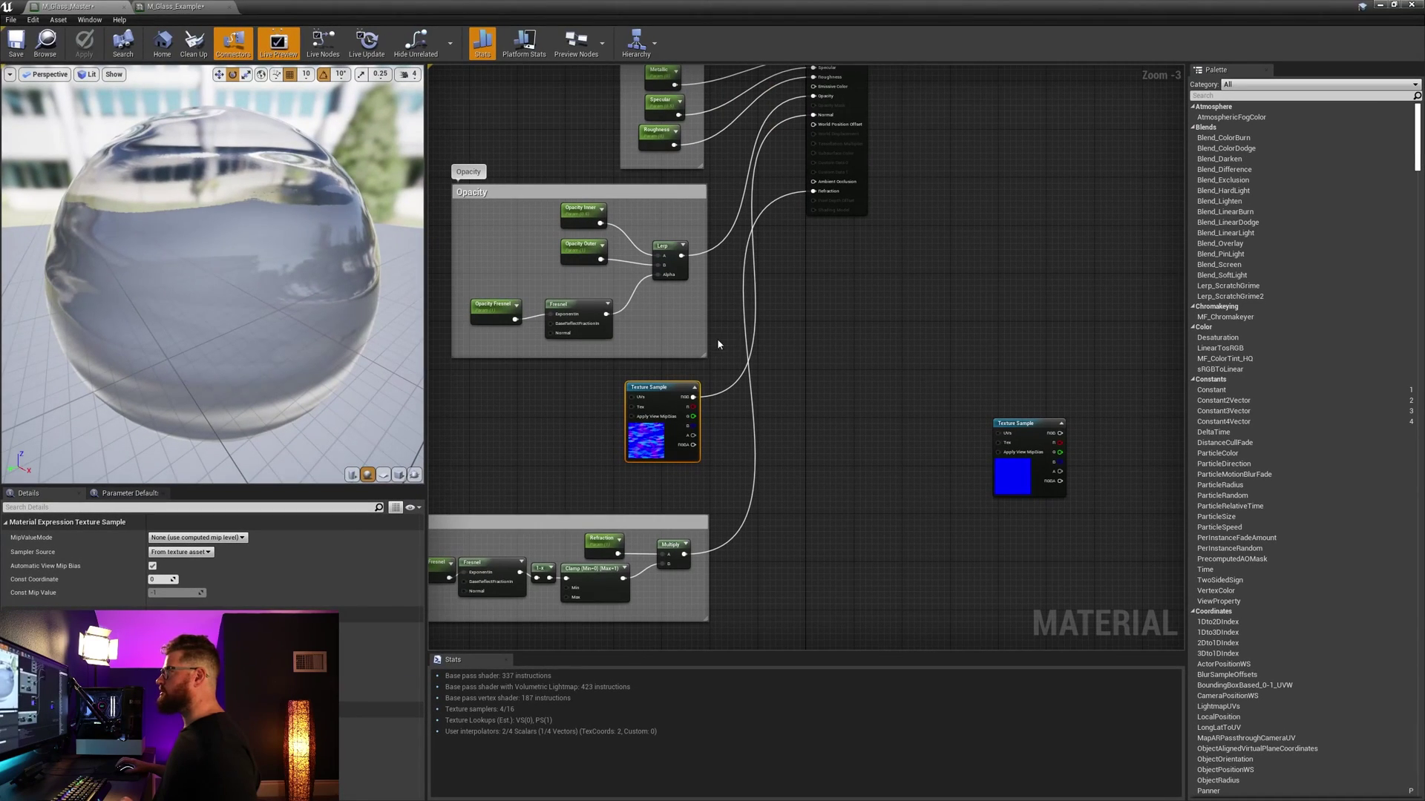
pyautogui.moveTo(818, 337); pyautogui.dragTo(858, 317, button='right')
pyautogui.rightClick(509, 399)
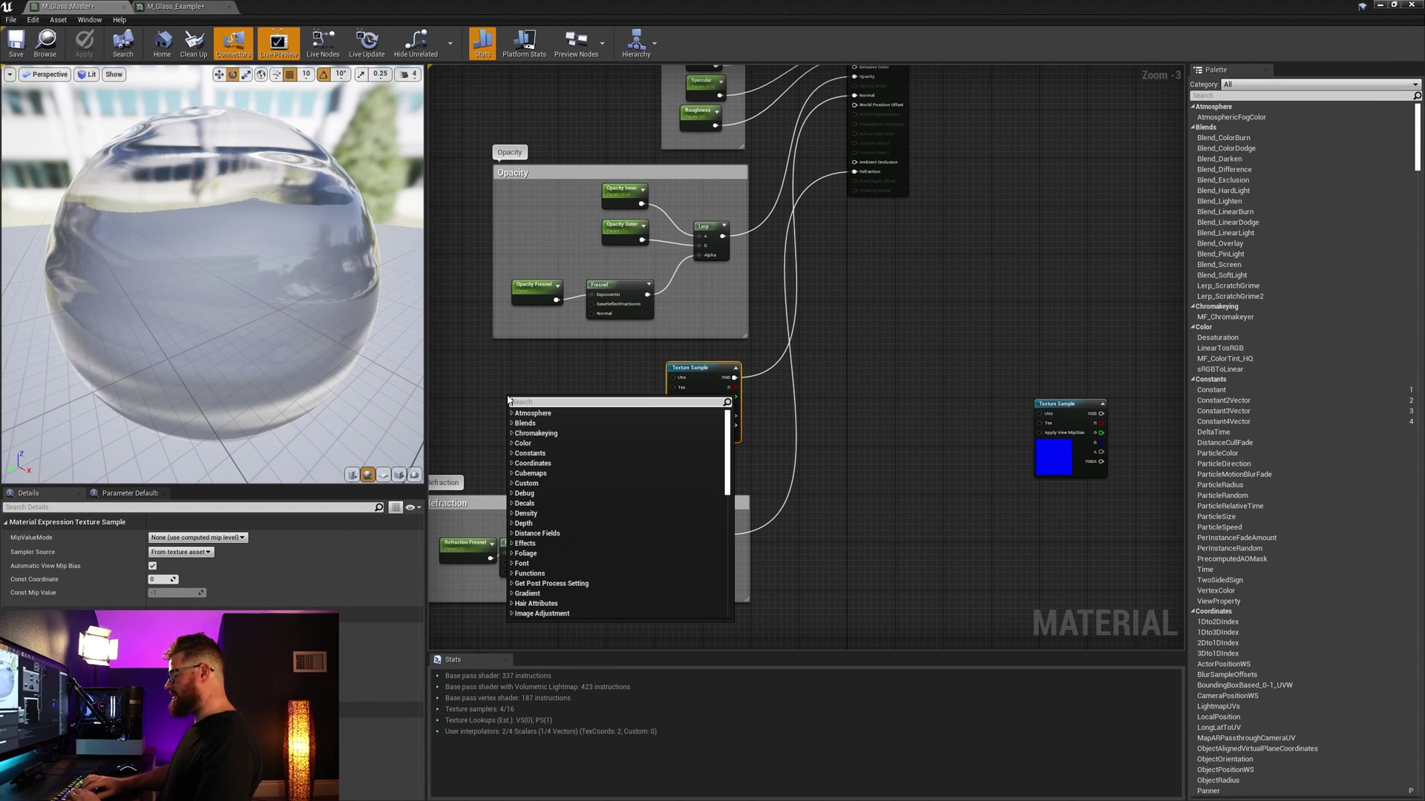
pyautogui.write('coorr')
pyautogui.press('BackSpace')
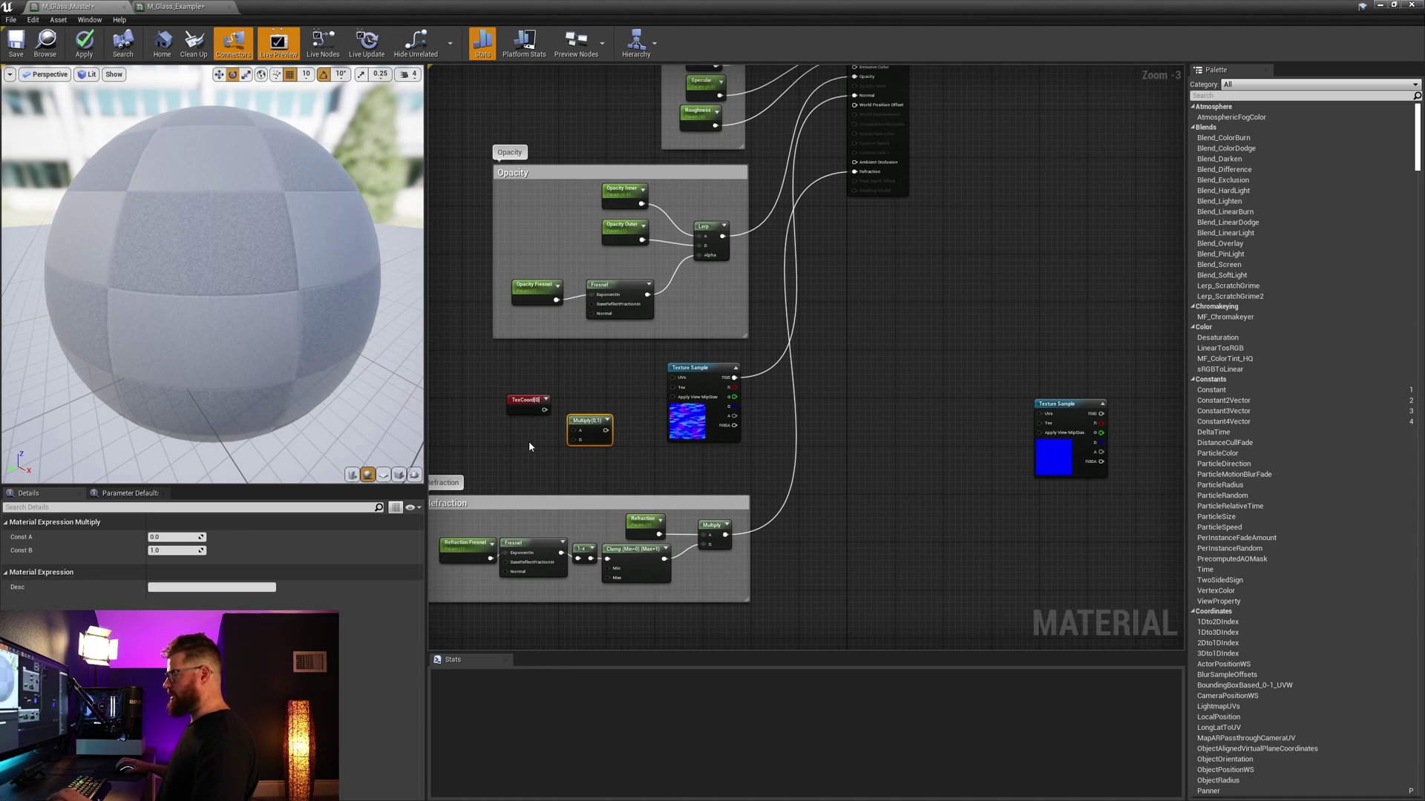
pyautogui.click(513, 445)
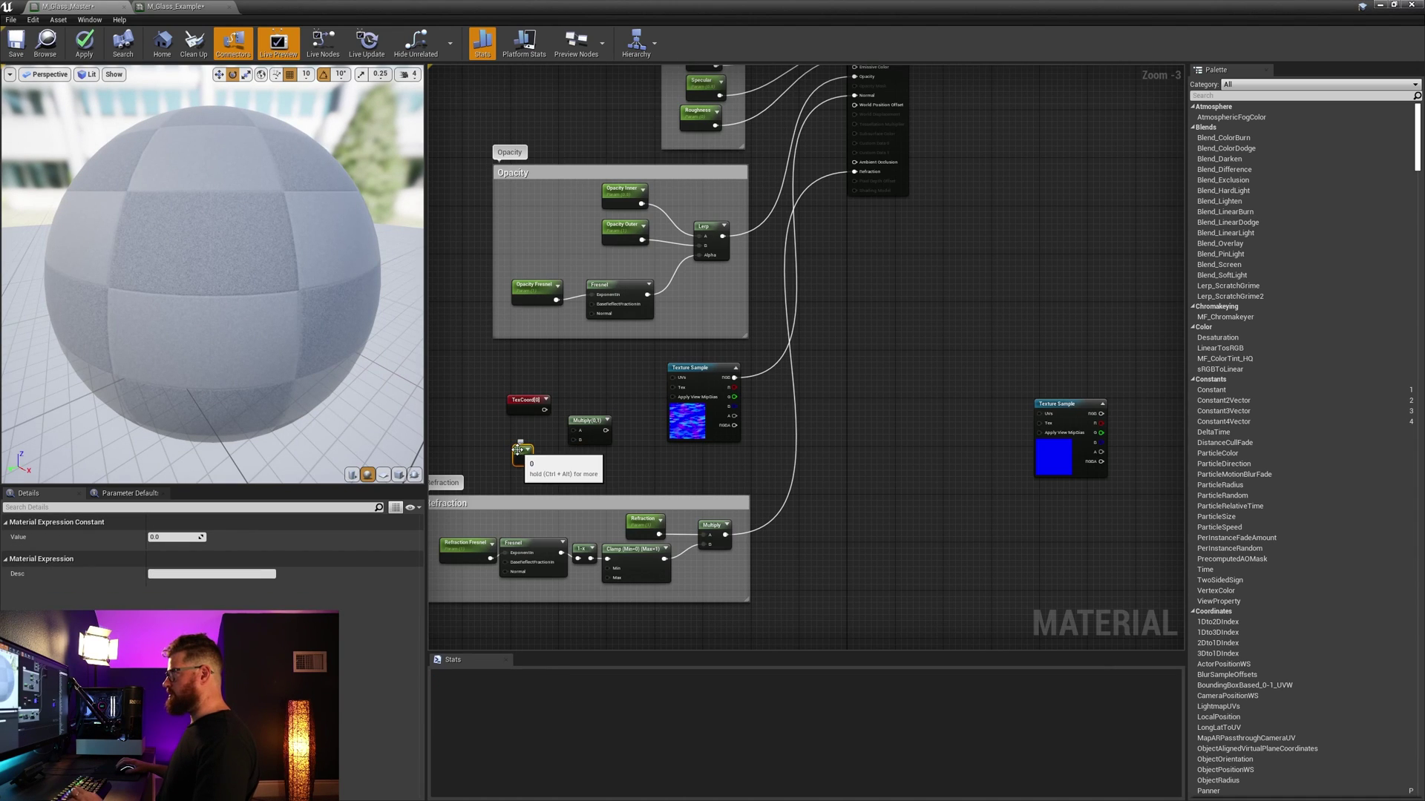
# Step: Convert the new constant to a parameter named Normal Map Tiling with a default value of 1
pyautogui.rightClick(517, 449)
pyautogui.click(528, 449)
pyautogui.write('Normal Map Tiling')
pyautogui.press('Return')
pyautogui.click(172, 573)
pyautogui.write('1')
# Step: Connect TexCoord and Normal Map Tiling through the Multiply node to the T_Clouds_N sample's UVs, and tidy the nodes beside it
pyautogui.moveTo(562, 468); pyautogui.dragTo(675, 386)
pyautogui.moveTo(582, 420); pyautogui.dragTo(599, 403)
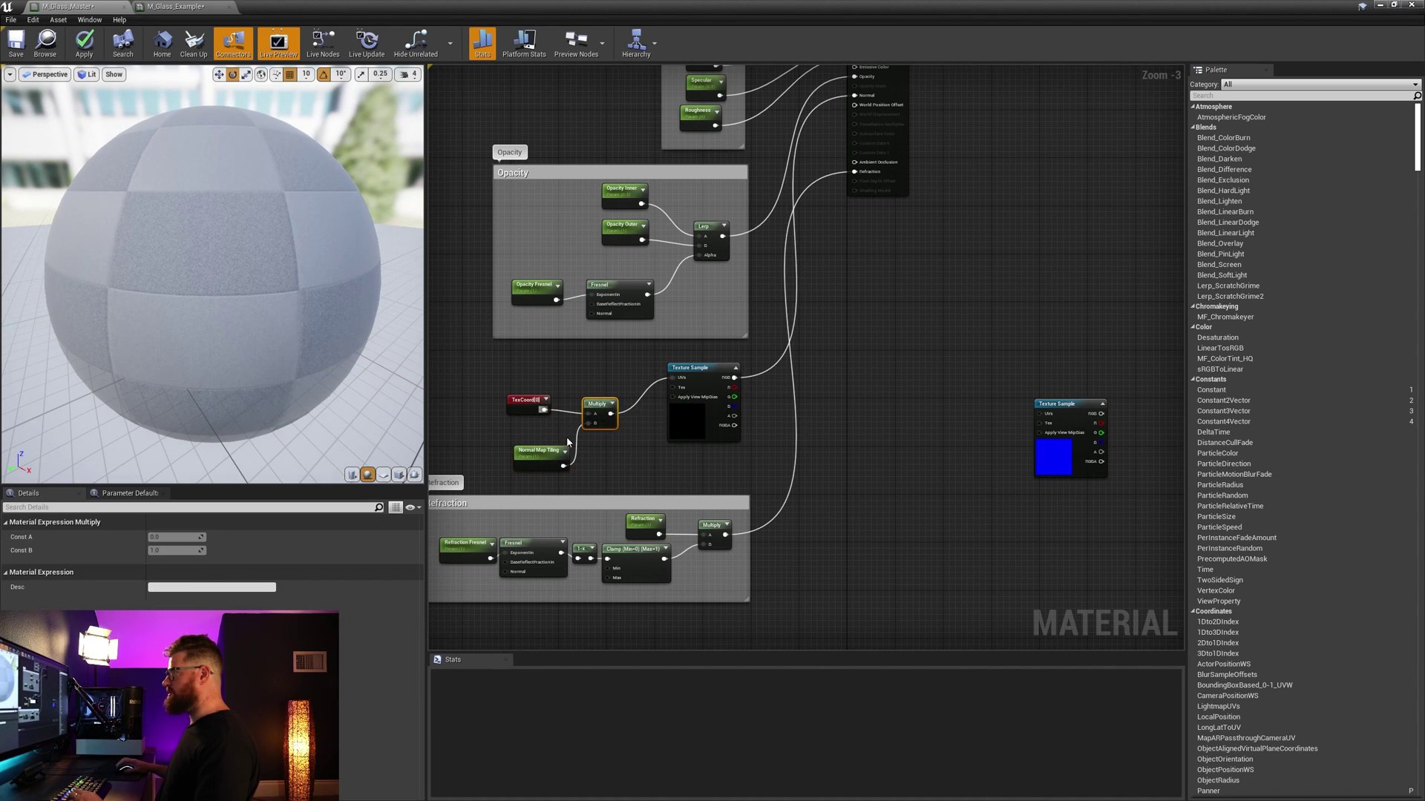
pyautogui.moveTo(552, 450); pyautogui.dragTo(586, 407)
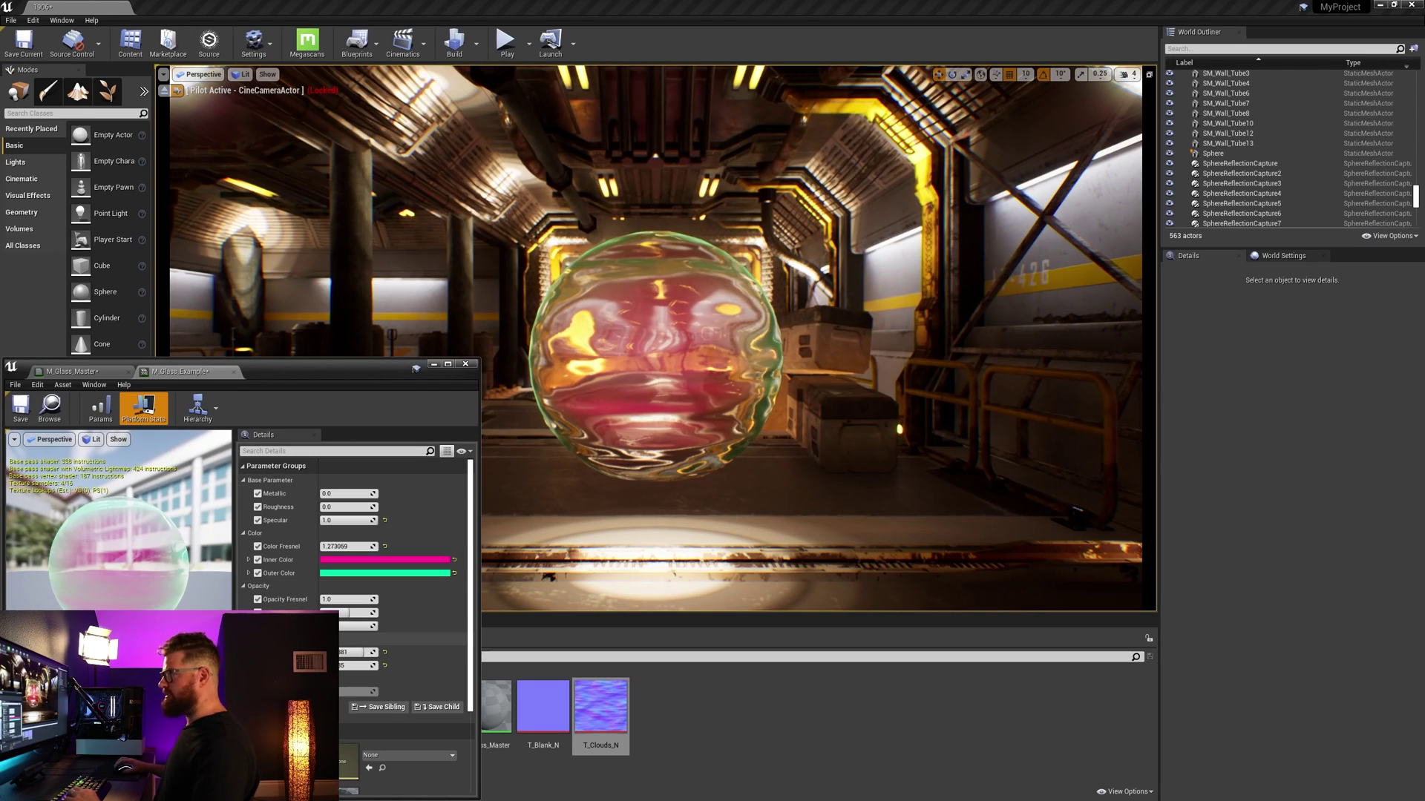
# Step: Enable Normal Map Tiling in M_Glass_Example and vary its value to test the tiling
pyautogui.click(257, 691)
pyautogui.moveTo(344, 692); pyautogui.dragTo(349, 693)
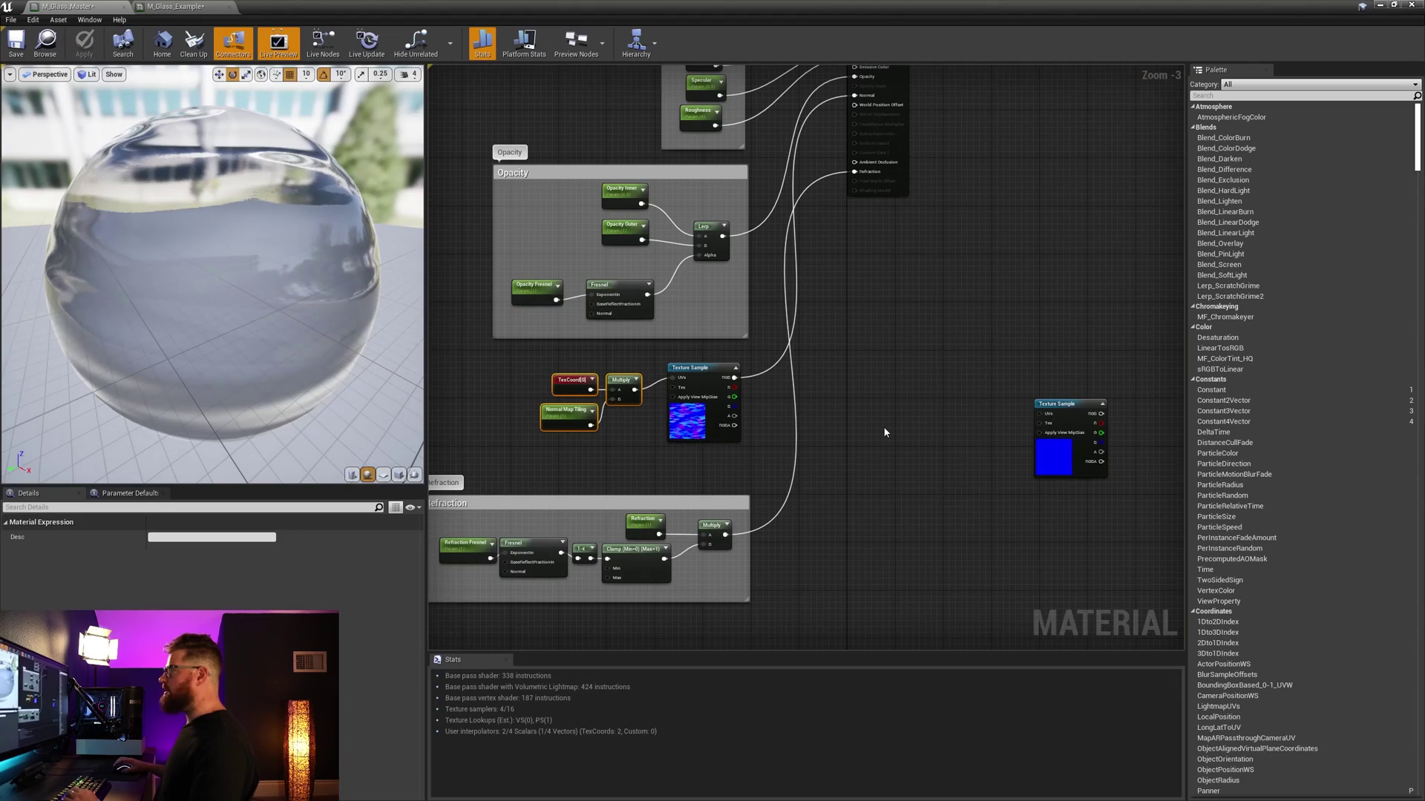
# Step: Move the normal map nodes away from the material output and add a FlattenNormal node fed by the texture sample's RGB output
pyautogui.moveTo(869, 427); pyautogui.dragTo(909, 440, button='right')
pyautogui.moveTo(809, 448); pyautogui.dragTo(681, 460)
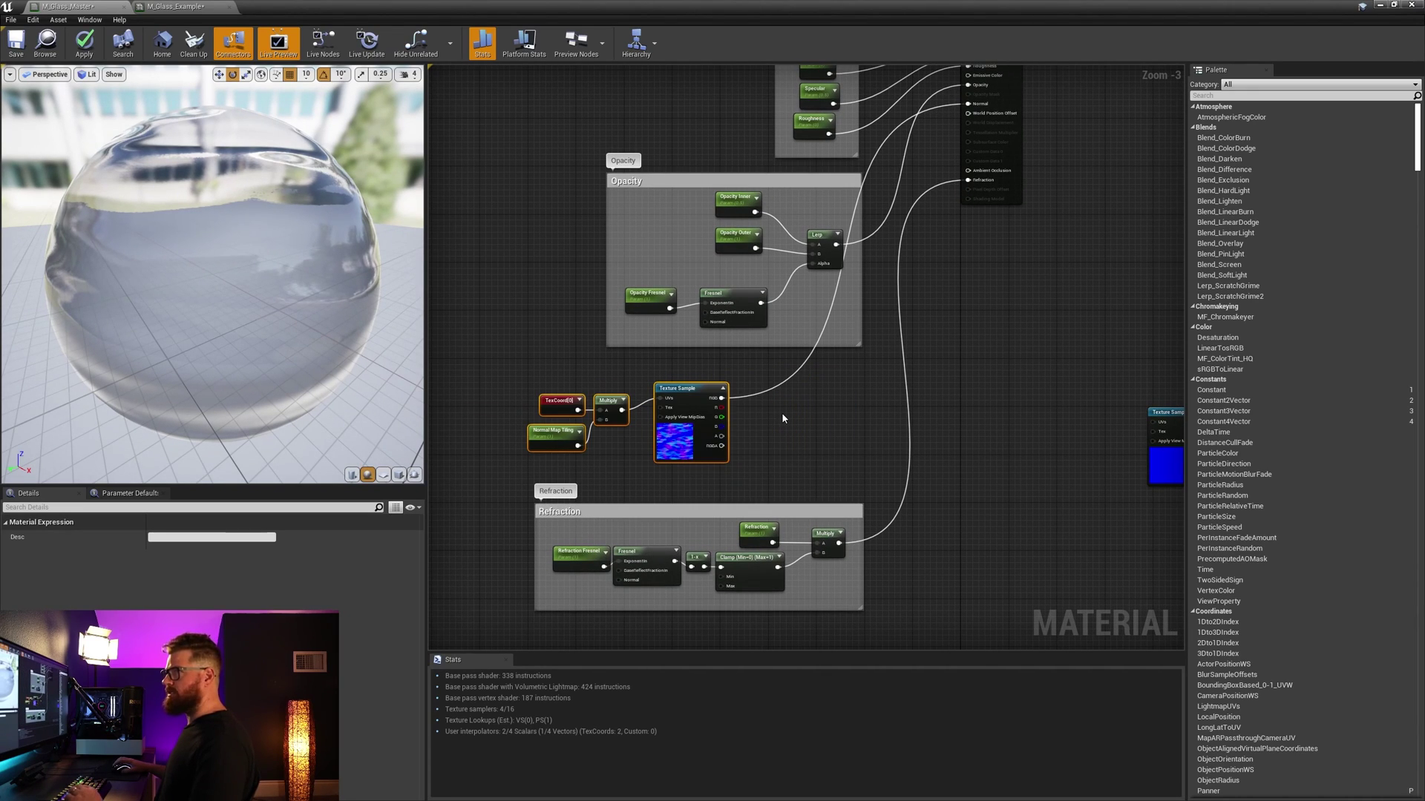
pyautogui.moveTo(721, 398); pyautogui.dragTo(780, 426)
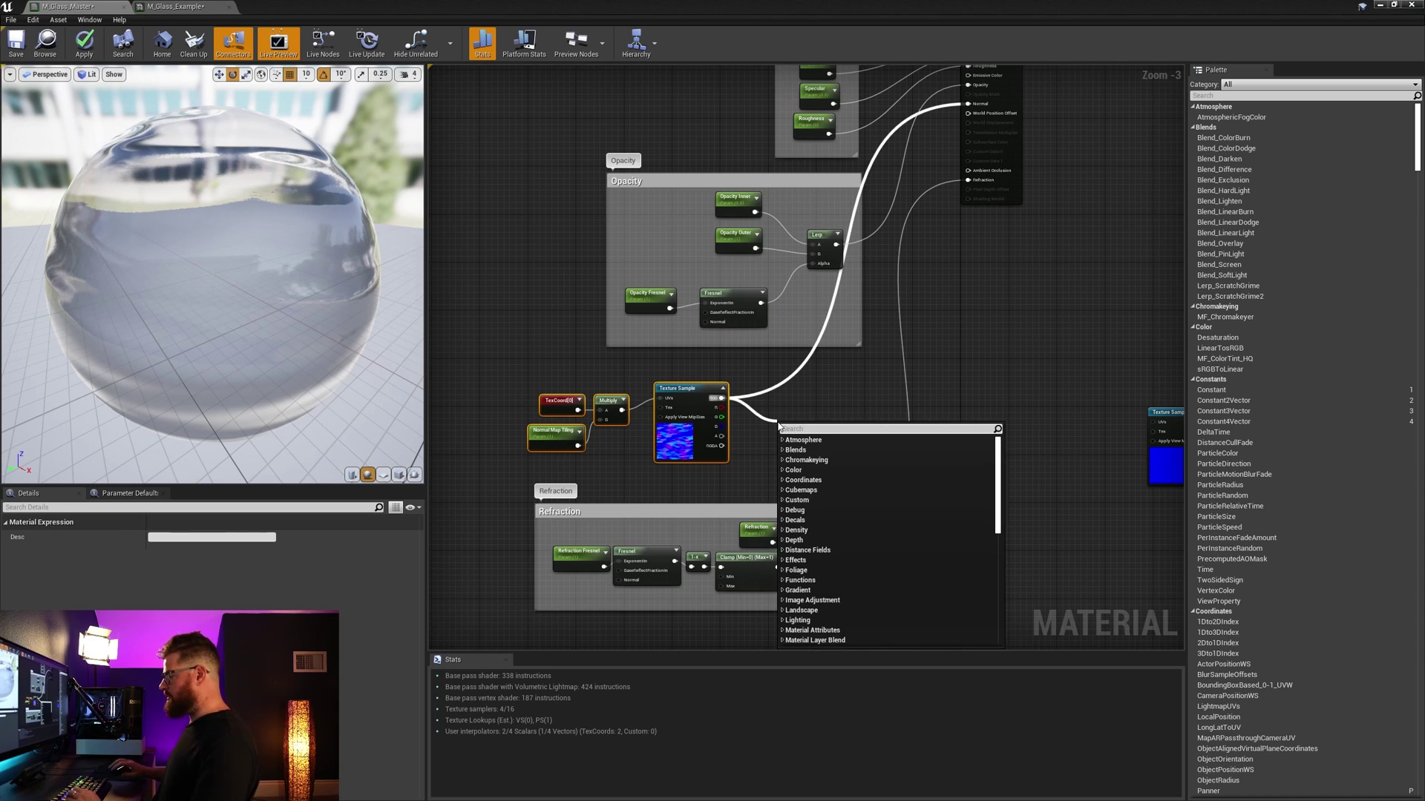
pyautogui.write('flatten')
pyautogui.press('Return')
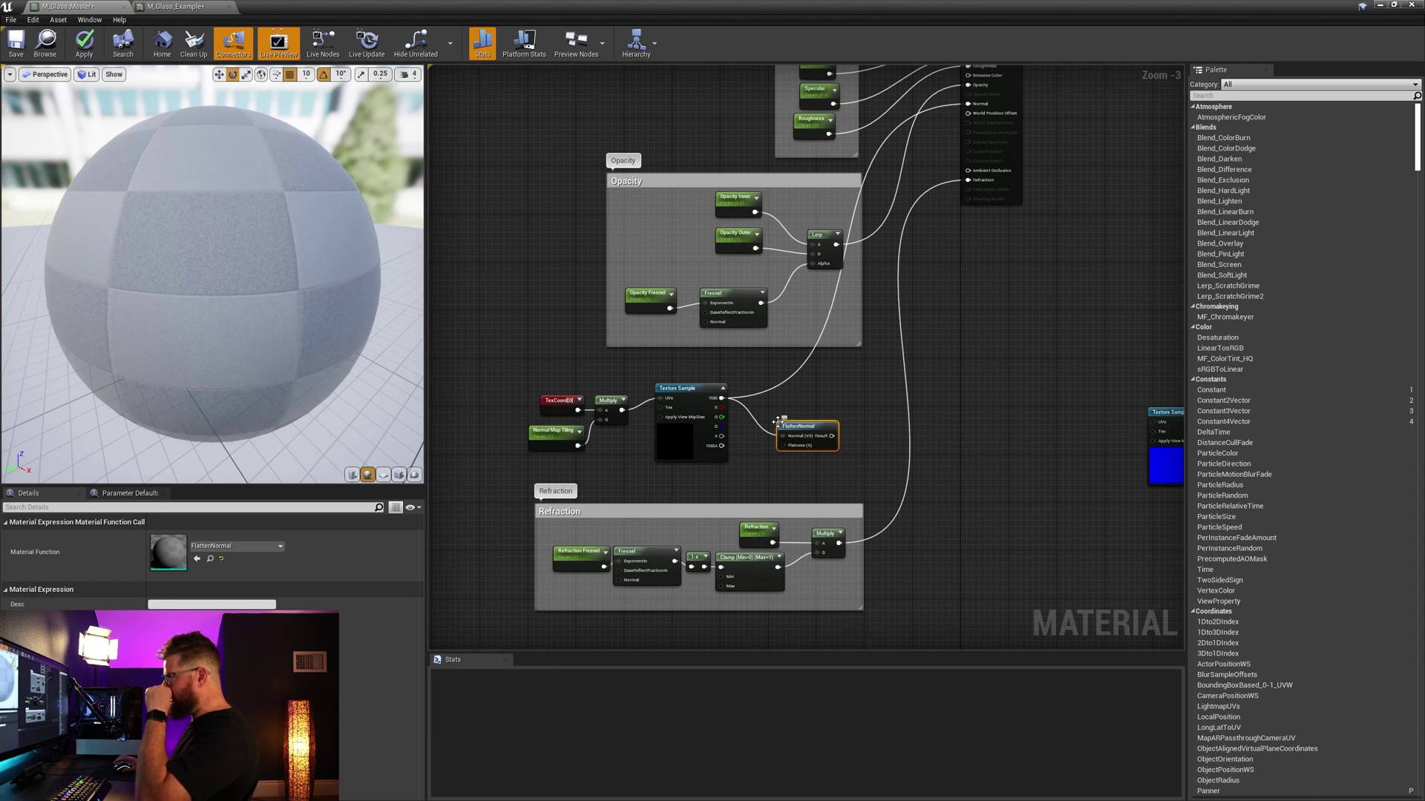
# Step: Promote FlattenNormal's Flatness input to a parameter and place its node beneath the texture sample
pyautogui.scroll(3, 783, 425)
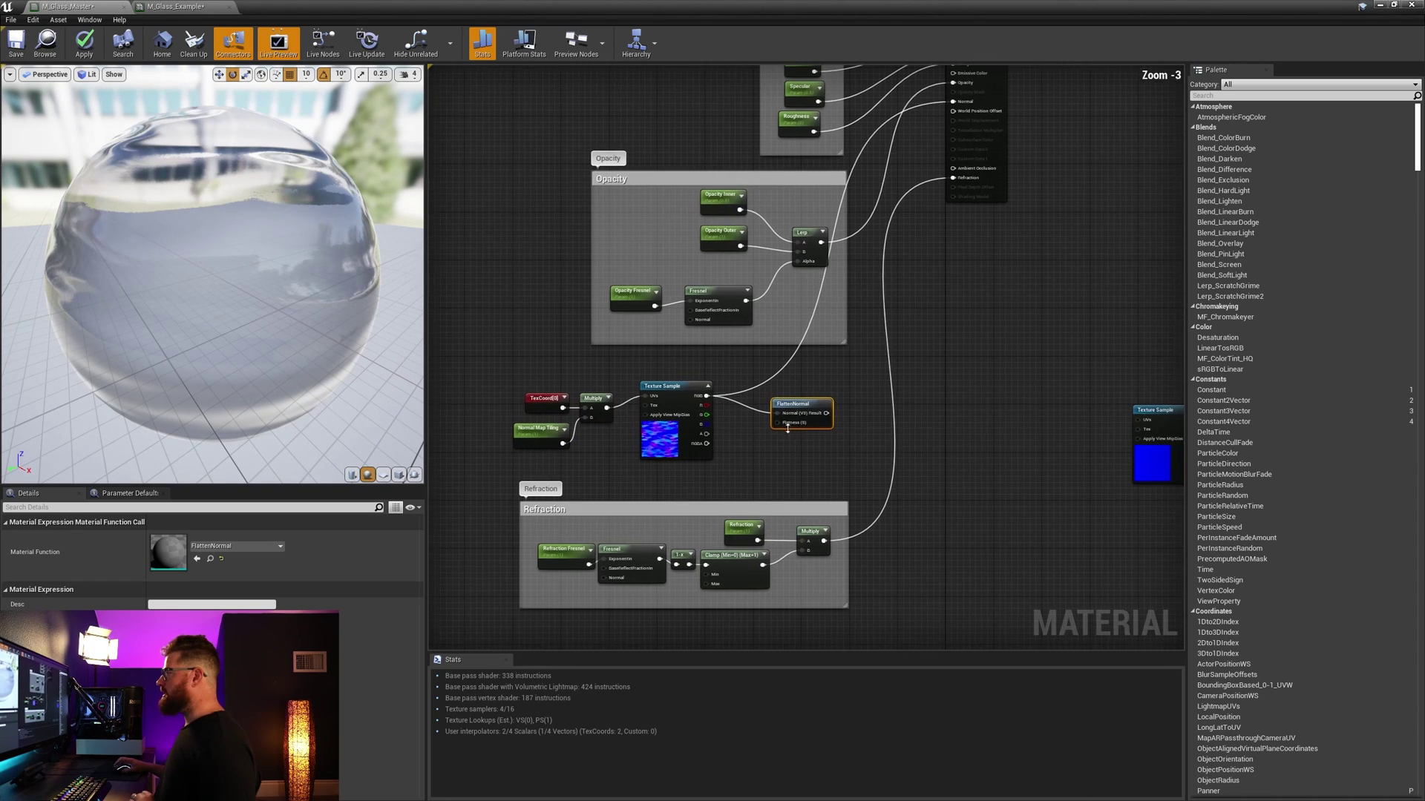
pyautogui.rightClick(793, 420)
pyautogui.click(813, 437)
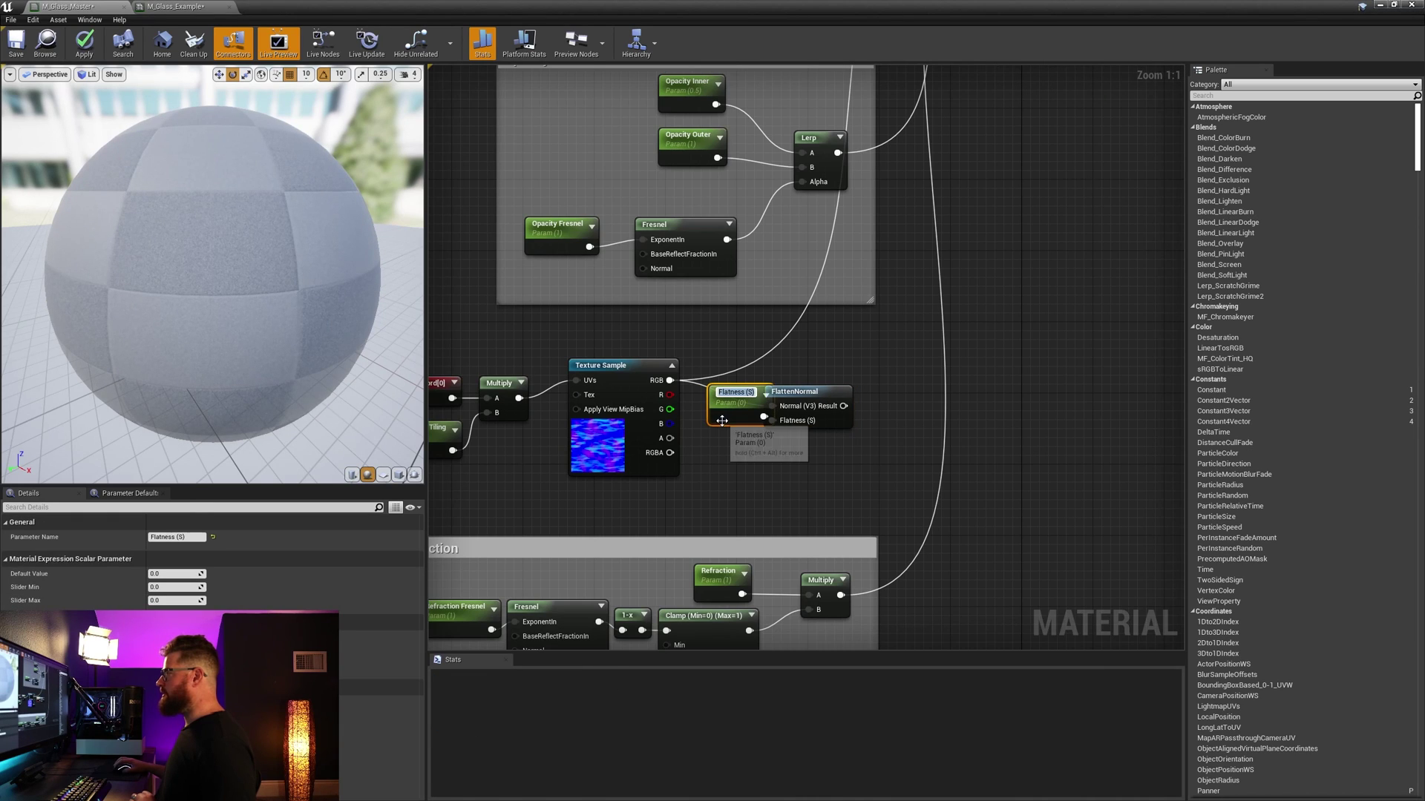
pyautogui.moveTo(722, 420); pyautogui.dragTo(626, 527)
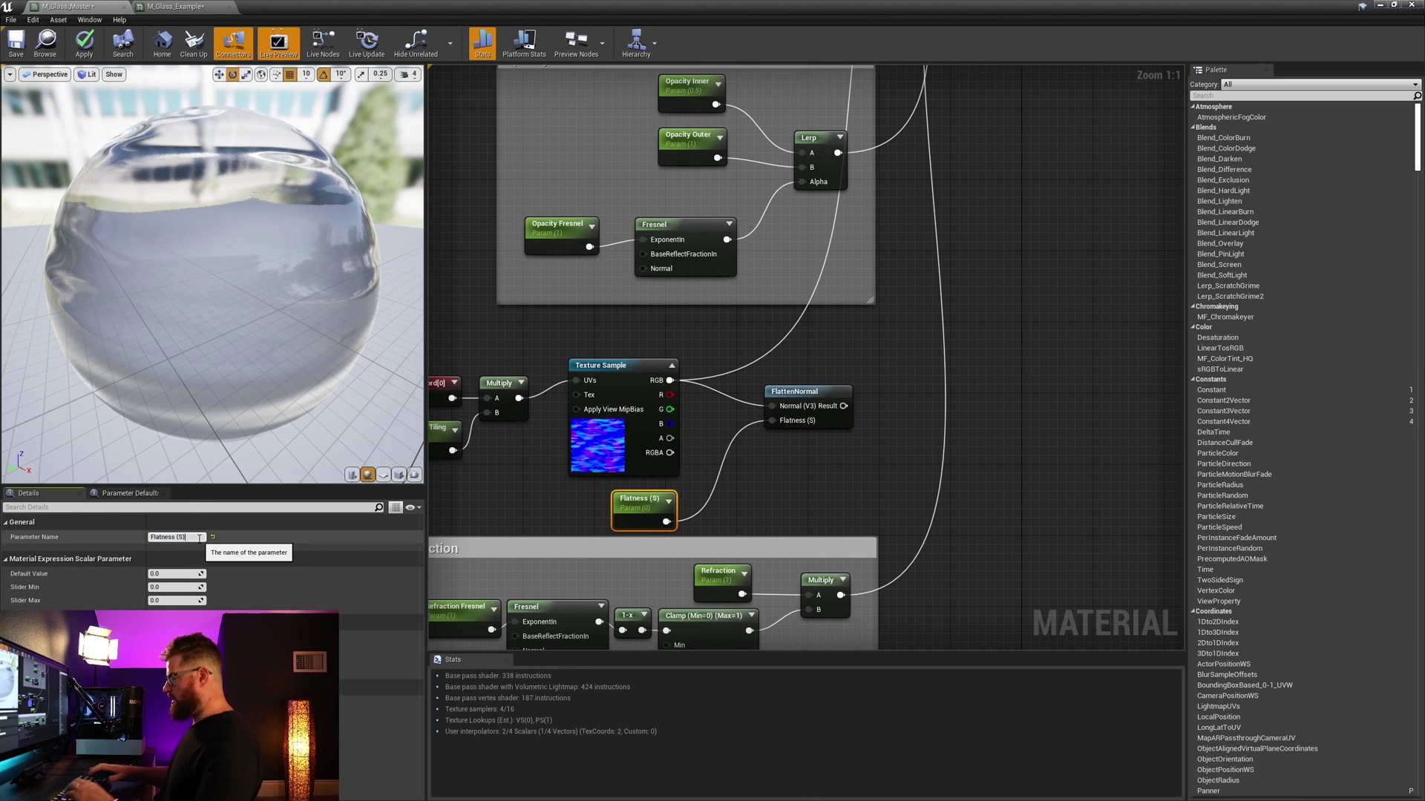
# Step: Rename FlattenNormal's scalar parameter to Flatness and set its slider maximum to 1
pyautogui.press('BackSpace')
pyautogui.press('BackSpace')
pyautogui.press('BackSpace')
pyautogui.press('BackSpace')
pyautogui.press('Return')
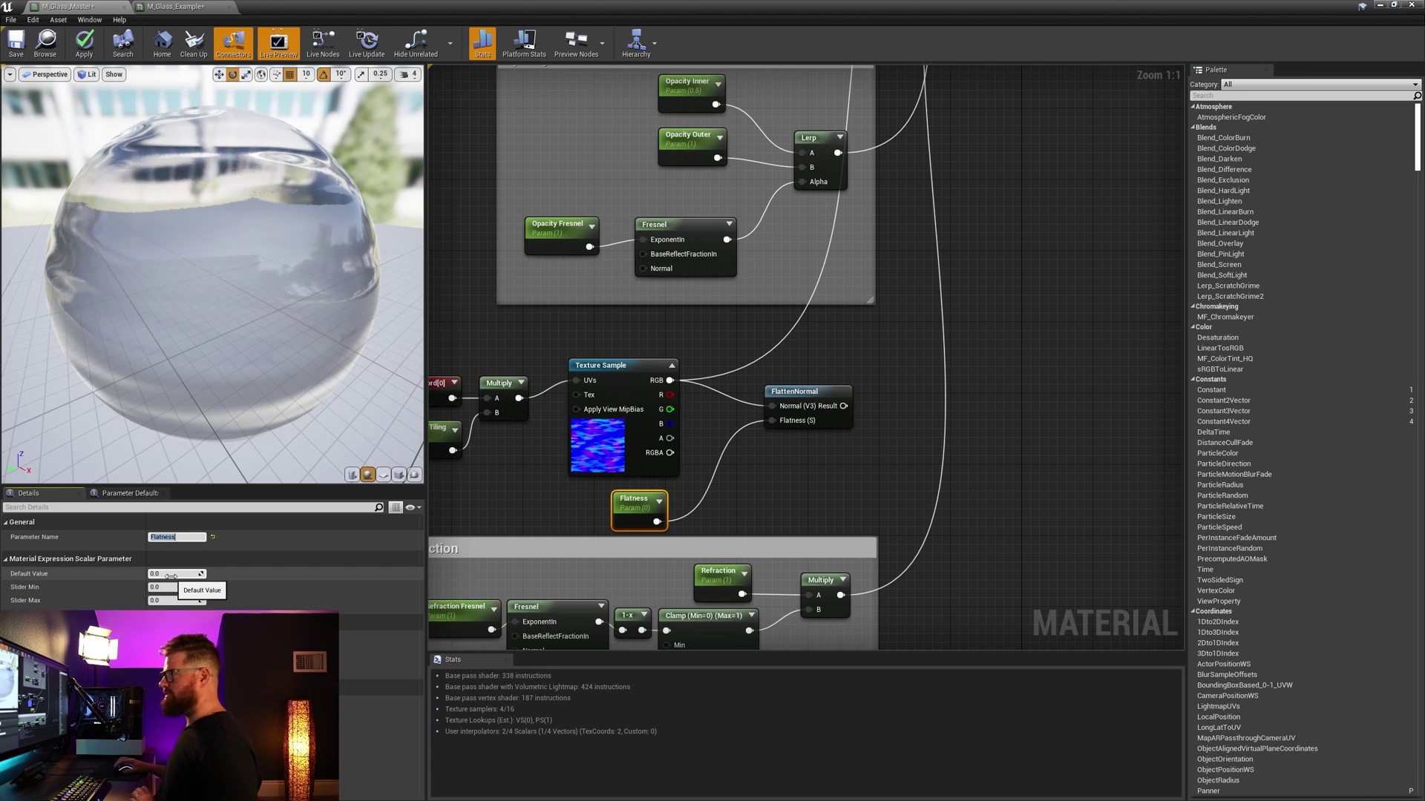
pyautogui.click(175, 600)
pyautogui.write('1')
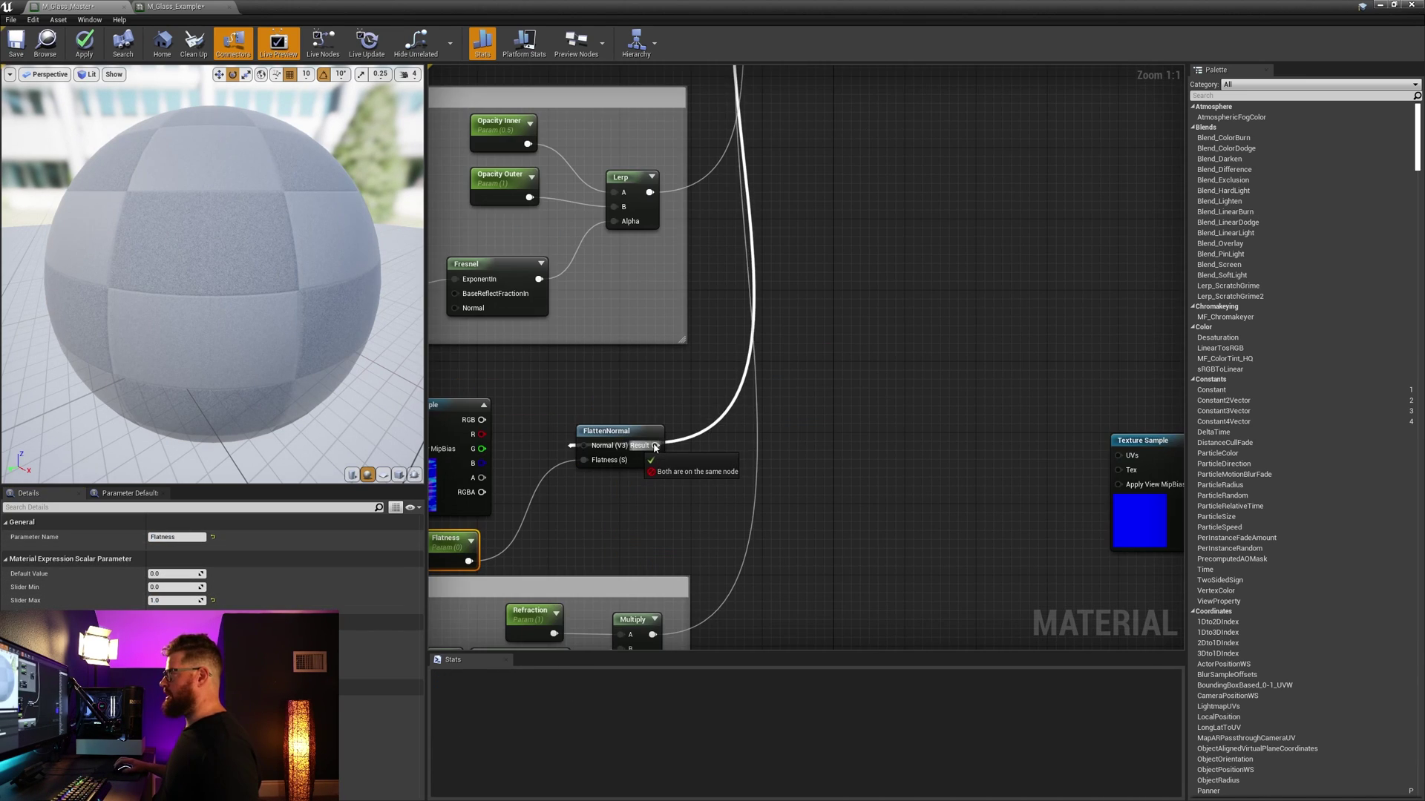
# Step: Feed the material's Normal input from FlattenNormal's result and place the Flatness and Normal Map Tiling parameters in the Normal group
pyautogui.keyDown('ctrl'); pyautogui.moveTo(643, 452); pyautogui.dragTo(486, 422); pyautogui.keyUp('ctrl')
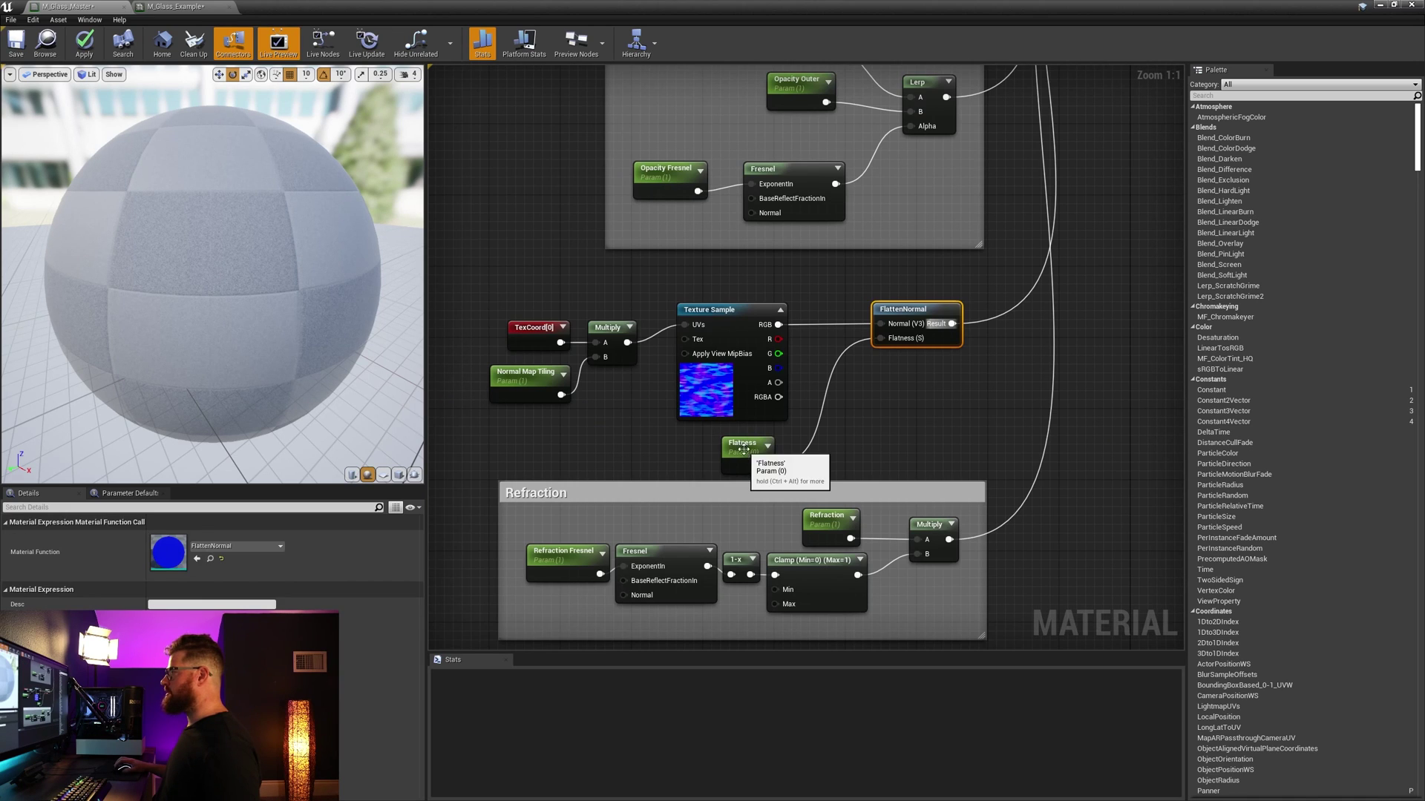
pyautogui.click(748, 450)
pyautogui.keyDown('shift'); pyautogui.click(542, 381); pyautogui.keyUp('shift')
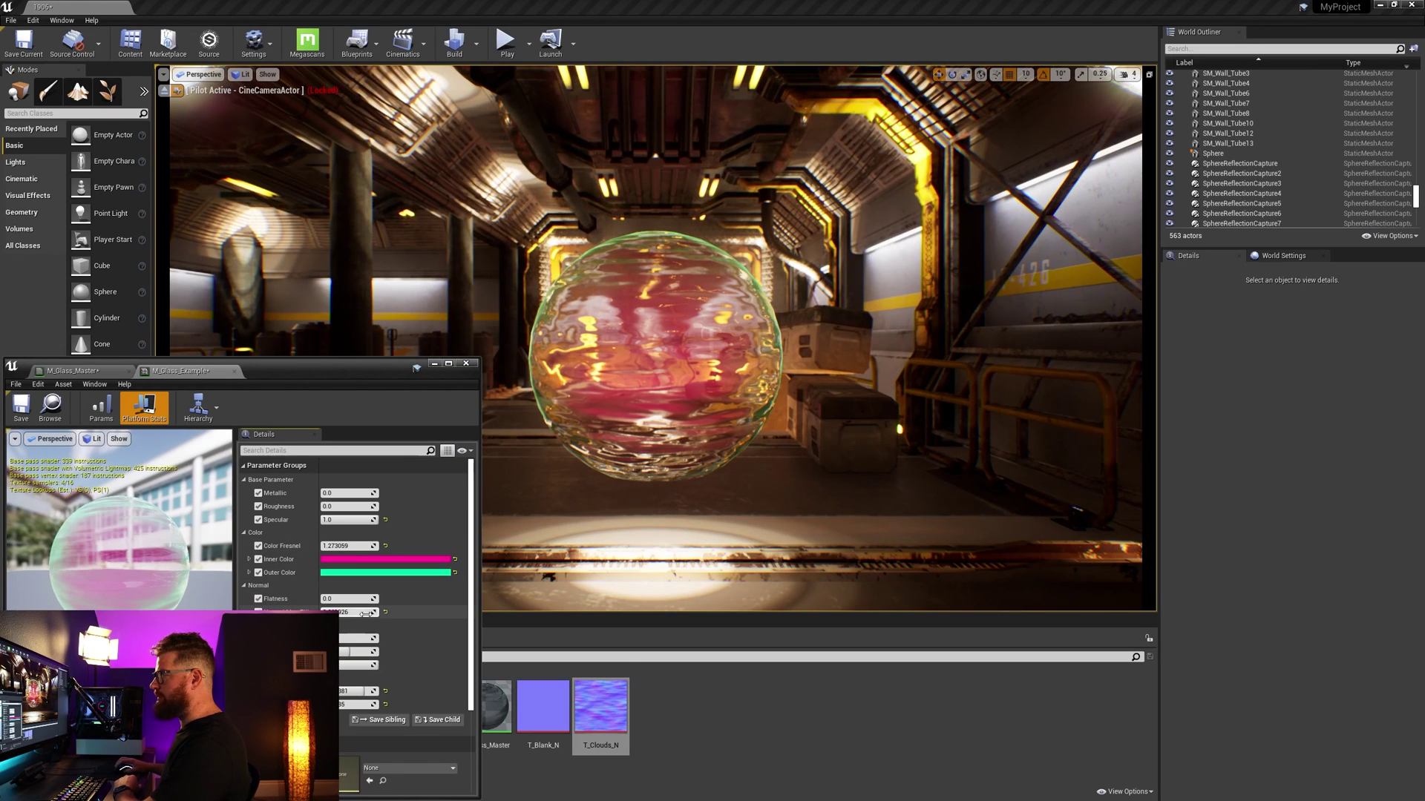
# Step: Test the normal parameters in M_Glass_Example and reset the Flatness parameter's slider maximum to 0 in M_Glass_Master
pyautogui.moveTo(349, 612); pyautogui.dragTo(376, 598)
pyautogui.click(73, 371)
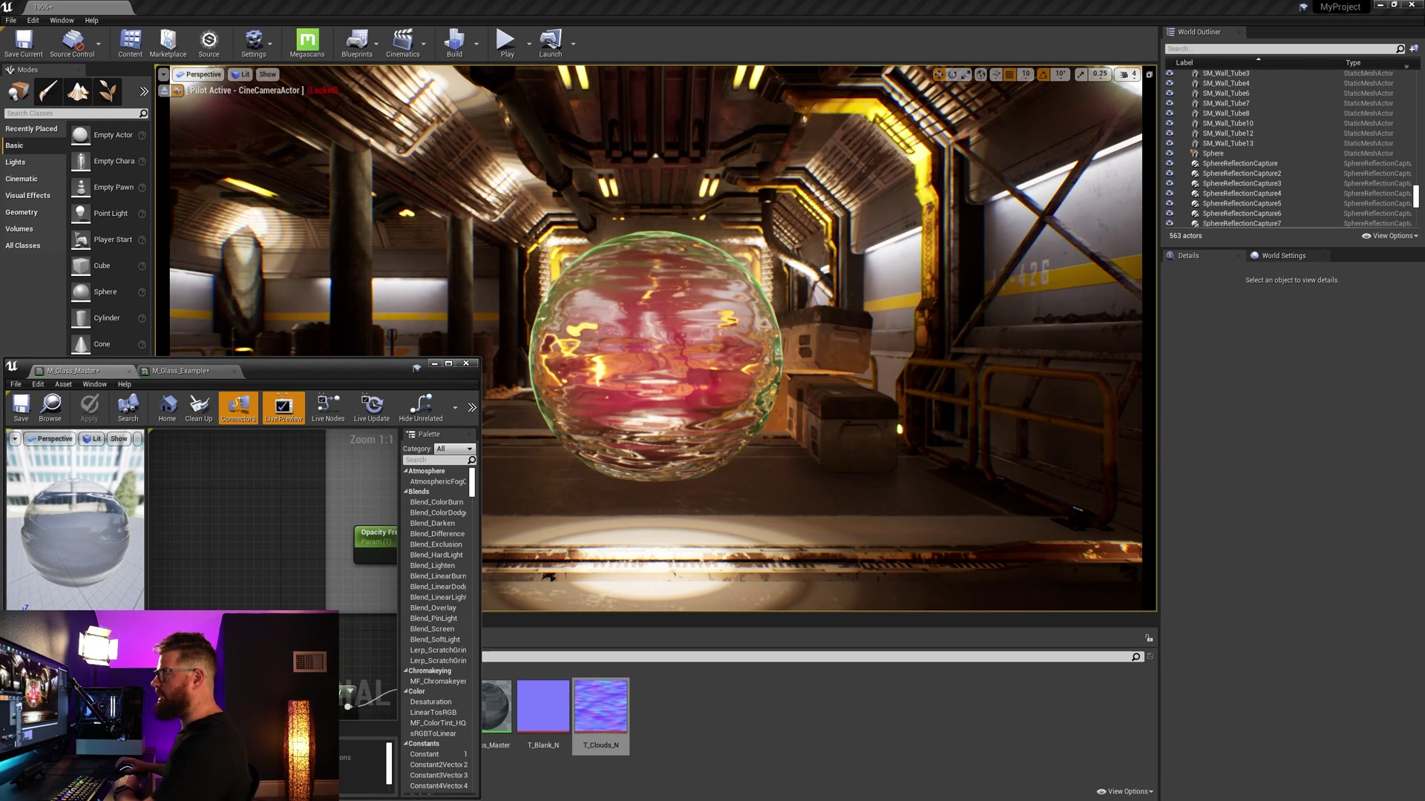
pyautogui.moveTo(222, 490); pyautogui.dragTo(329, 420, button='right')
pyautogui.click(308, 586)
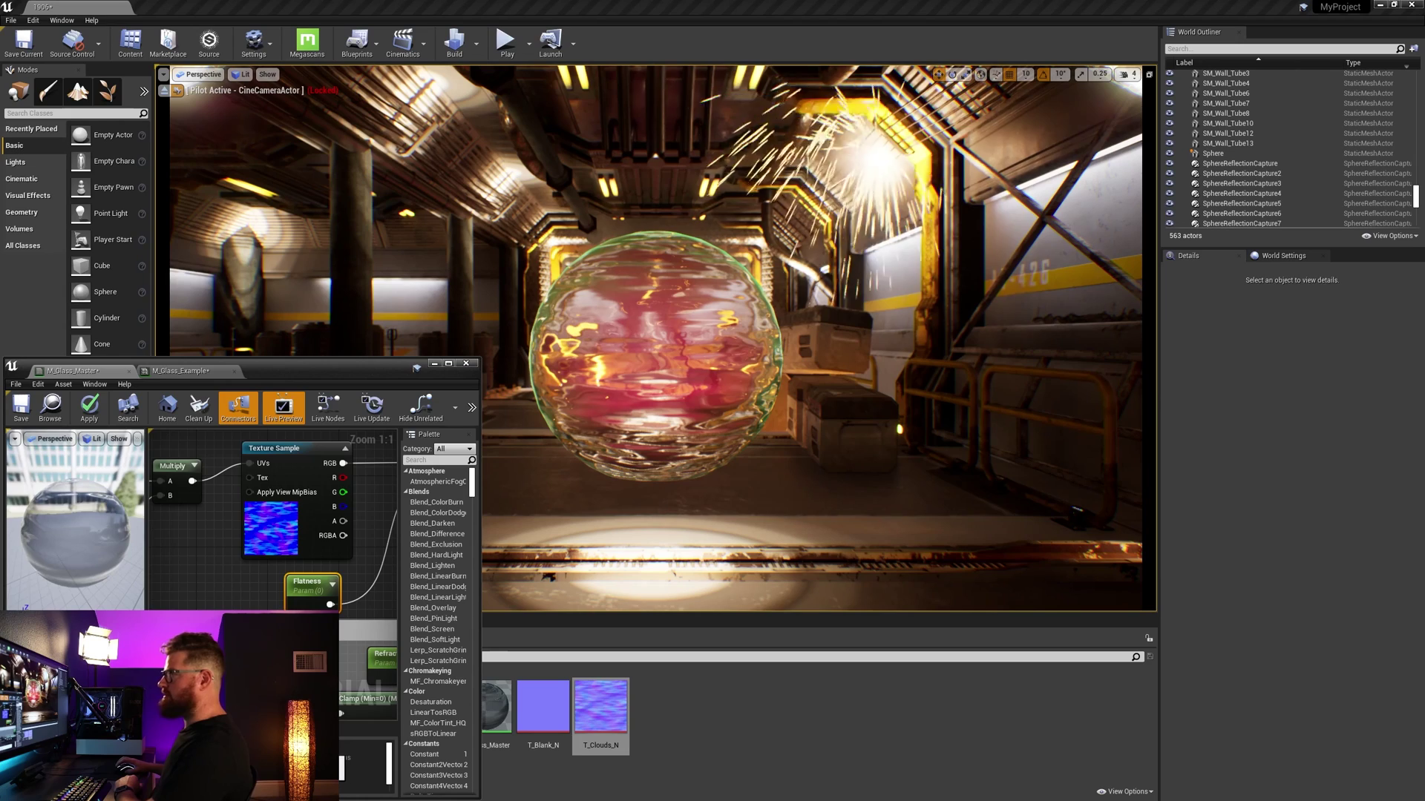
# Step: Vary Flatness in M_Glass_Example to test the flattening, leaving it at about 3.44
pyautogui.click(182, 370)
pyautogui.moveTo(348, 601)
pyautogui.mouseDown()
pyautogui.moveTo(393, 601)
pyautogui.moveTo(297, 599)
pyautogui.mouseUp()
pyautogui.moveTo(346, 599); pyautogui.dragTo(371, 599)
# Step: In M_Glass_Master, add a static switch parameter named Normal Map Texture On near the FlattenNormal node
pyautogui.click(448, 365)
pyautogui.click(86, 9)
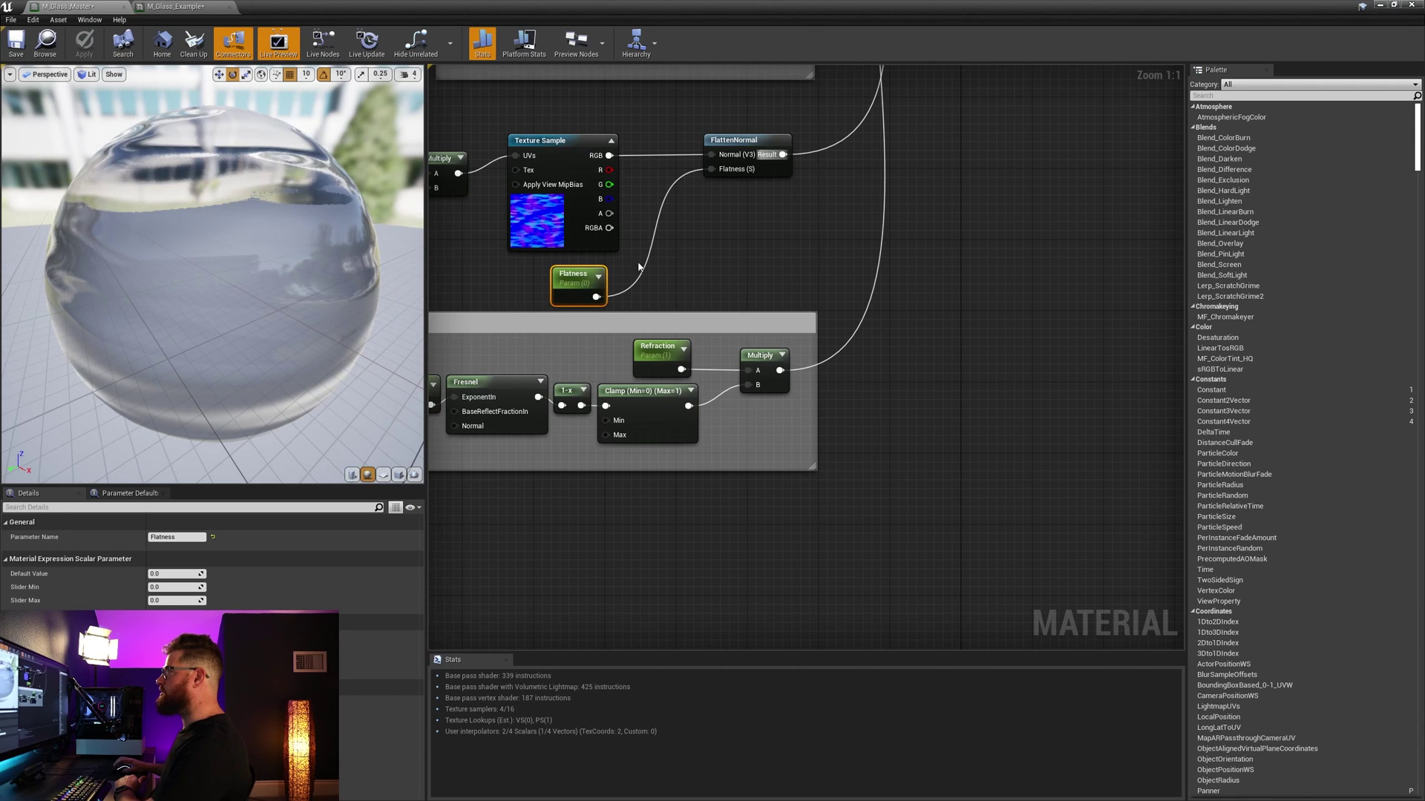
pyautogui.click(714, 269)
pyautogui.moveTo(768, 230); pyautogui.dragTo(798, 288, button='right')
pyautogui.rightClick(839, 276)
pyautogui.write('switch')
pyautogui.press('Return')
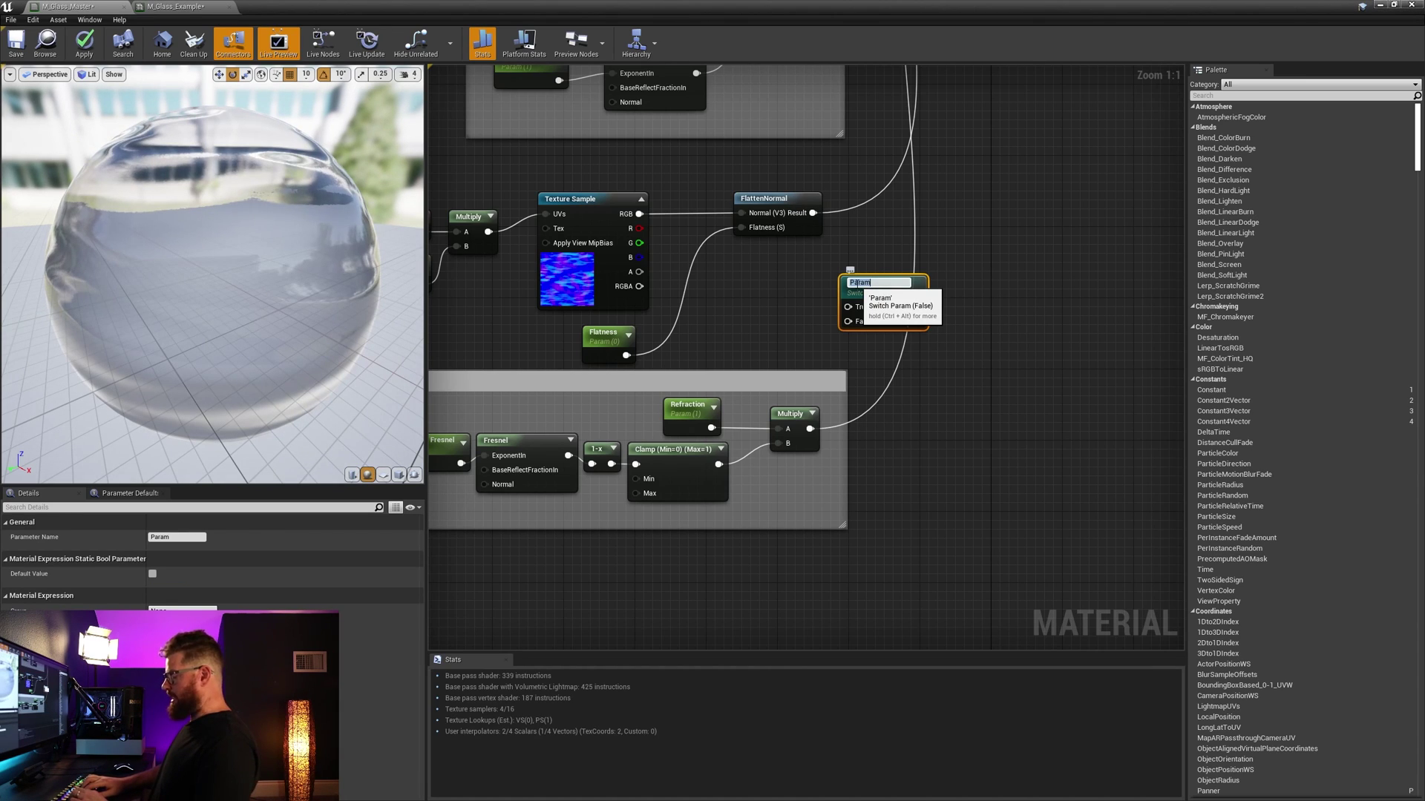
pyautogui.write('Normal Map Texture On')
pyautogui.press('Return')
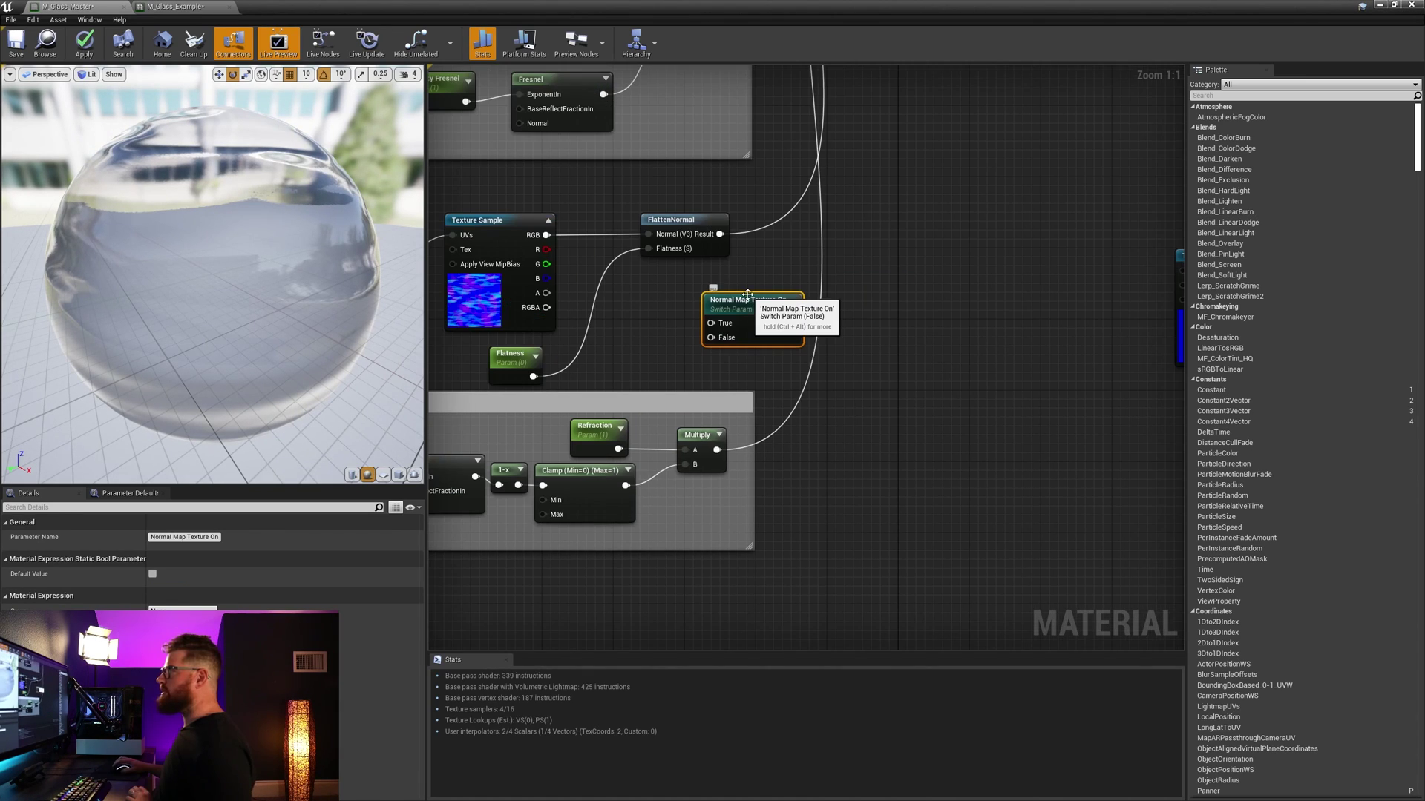
# Step: Connect FlattenNormal to the switch's True input and a 0,0,1 constant vector to False, and route the switch to the Normal input
pyautogui.moveTo(748, 294); pyautogui.dragTo(774, 285)
pyautogui.moveTo(684, 301); pyautogui.dragTo(712, 295, button='right')
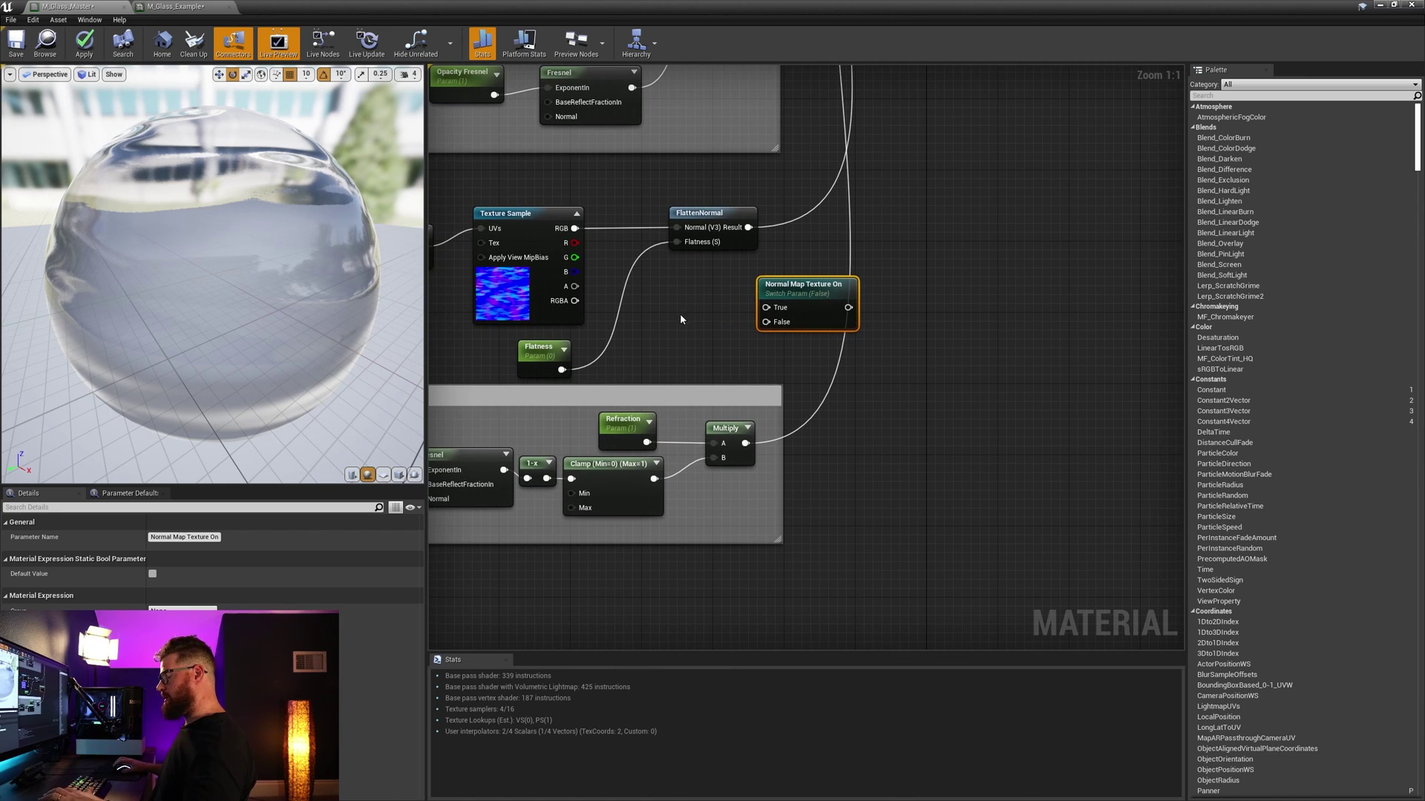
pyautogui.click(659, 314)
pyautogui.write('1')
pyautogui.press('Return')
pyautogui.moveTo(728, 309); pyautogui.dragTo(766, 322)
pyautogui.moveTo(748, 227)
pyautogui.keyDown('ctrl'); pyautogui.mouseDown()
pyautogui.moveTo(848, 307)
pyautogui.moveTo(753, 251)
pyautogui.moveTo(749, 228)
pyautogui.mouseUp(); pyautogui.keyUp('ctrl')
pyautogui.moveTo(809, 284); pyautogui.dragTo(844, 214)
pyautogui.moveTo(711, 290); pyautogui.dragTo(729, 273)
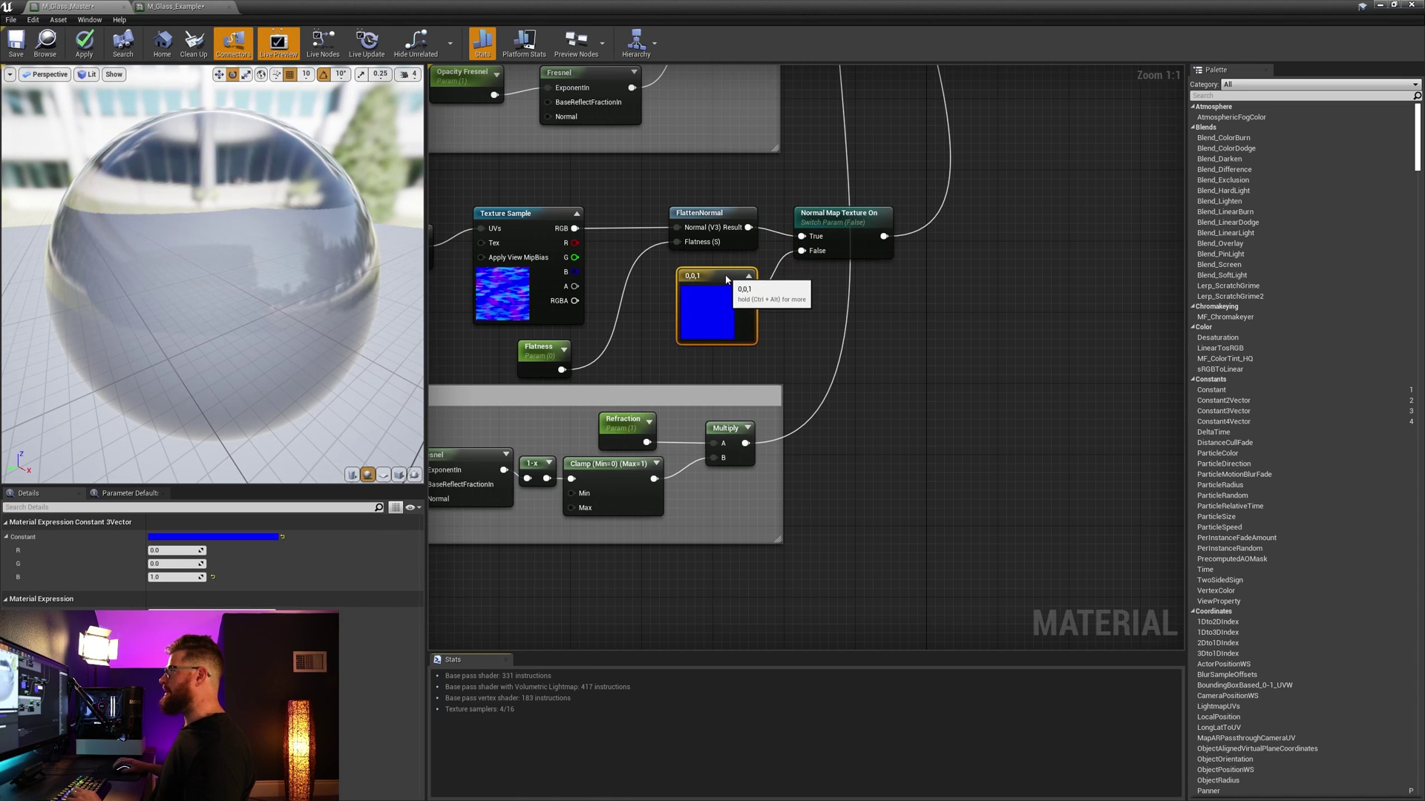
# Step: Align the TexCoord, Normal Map Tiling and Multiply nodes with the Texture Sample's UVs input
pyautogui.click(541, 347)
pyautogui.moveTo(609, 293); pyautogui.dragTo(775, 292, button='right')
pyautogui.moveTo(475, 319); pyautogui.dragTo(580, 211)
# Step: Assign T_Blank_N to the Texture Sample node and check the compression settings of the T_Blank_N asset
pyautogui.click(658, 306)
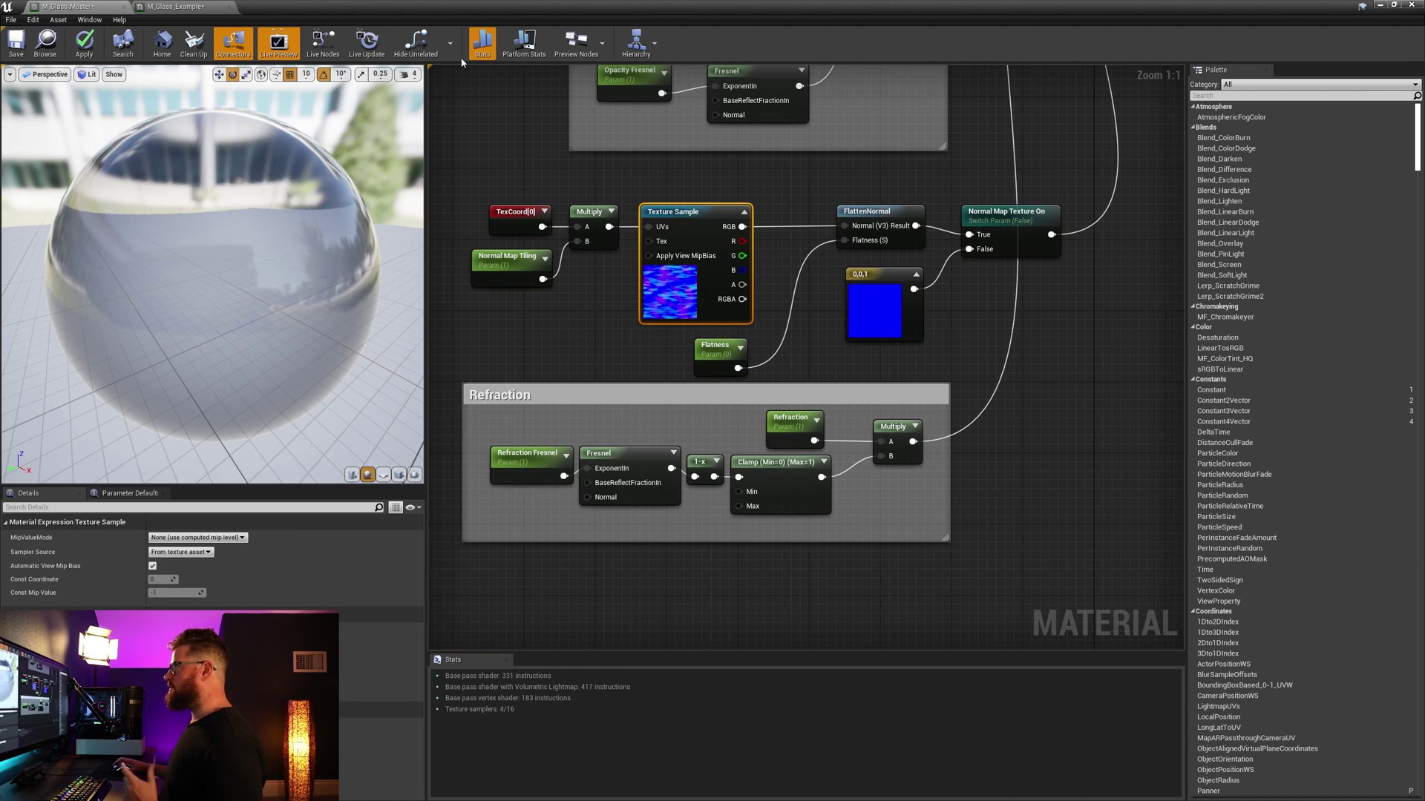
pyautogui.moveTo(480, 5); pyautogui.dragTo(363, 164)
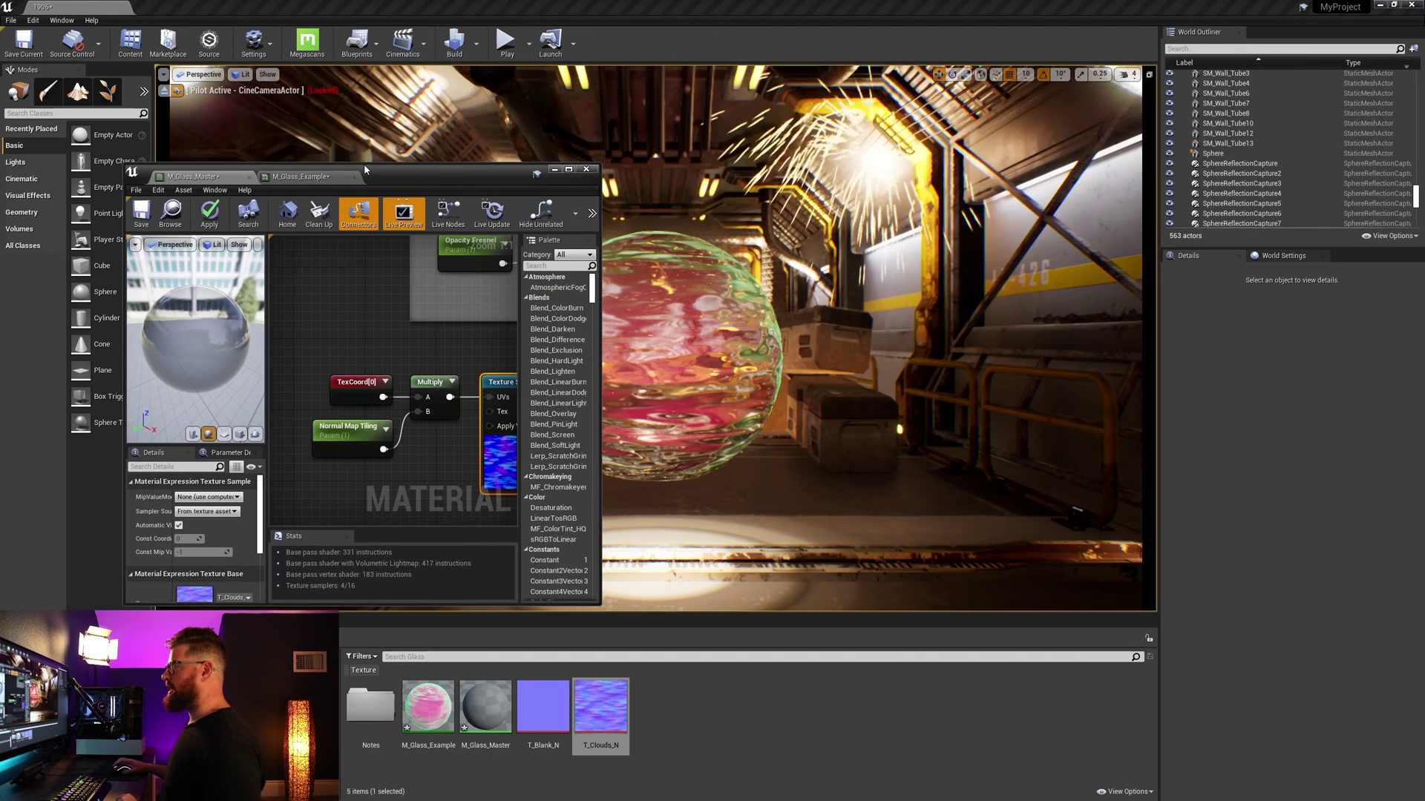
pyautogui.moveTo(474, 351); pyautogui.dragTo(395, 337, button='right')
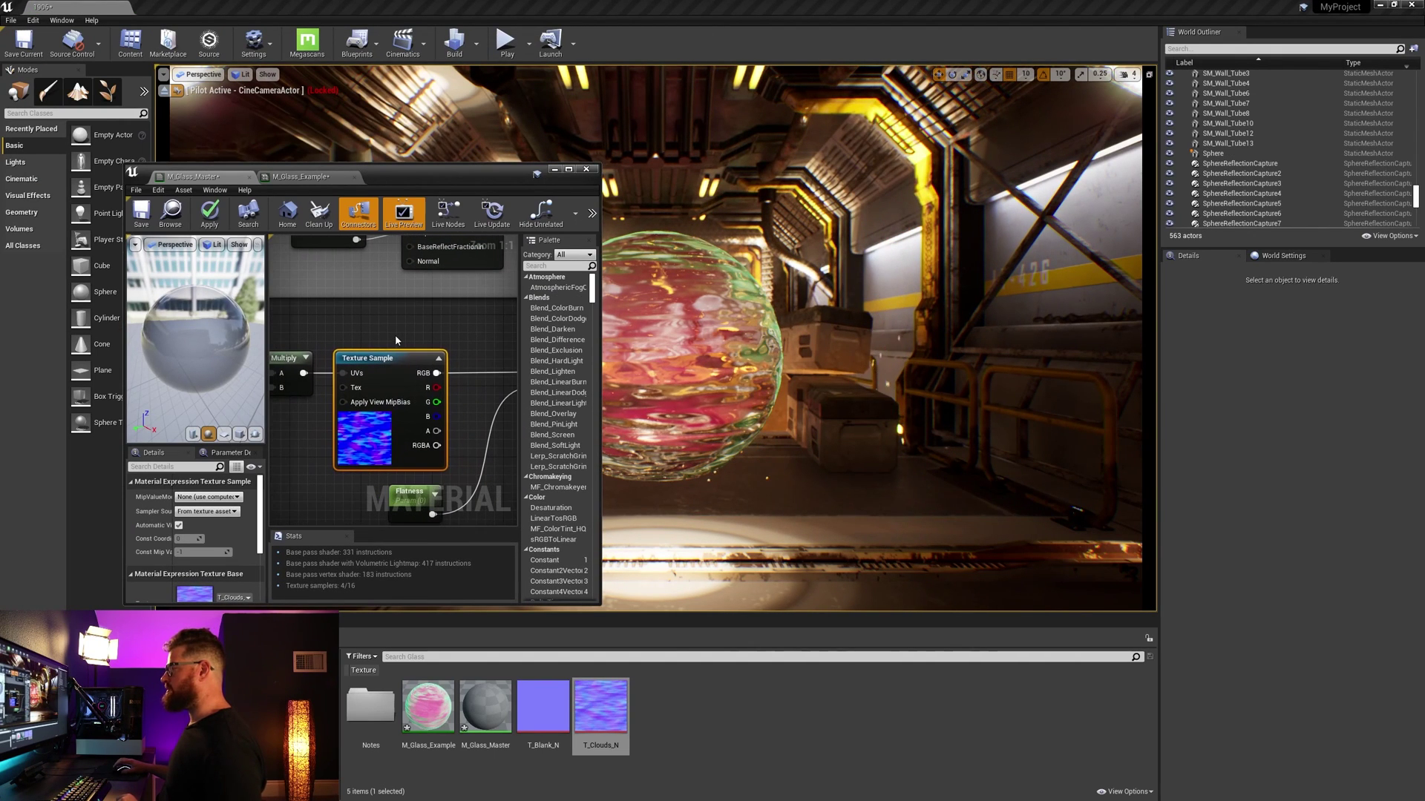
pyautogui.click(543, 708)
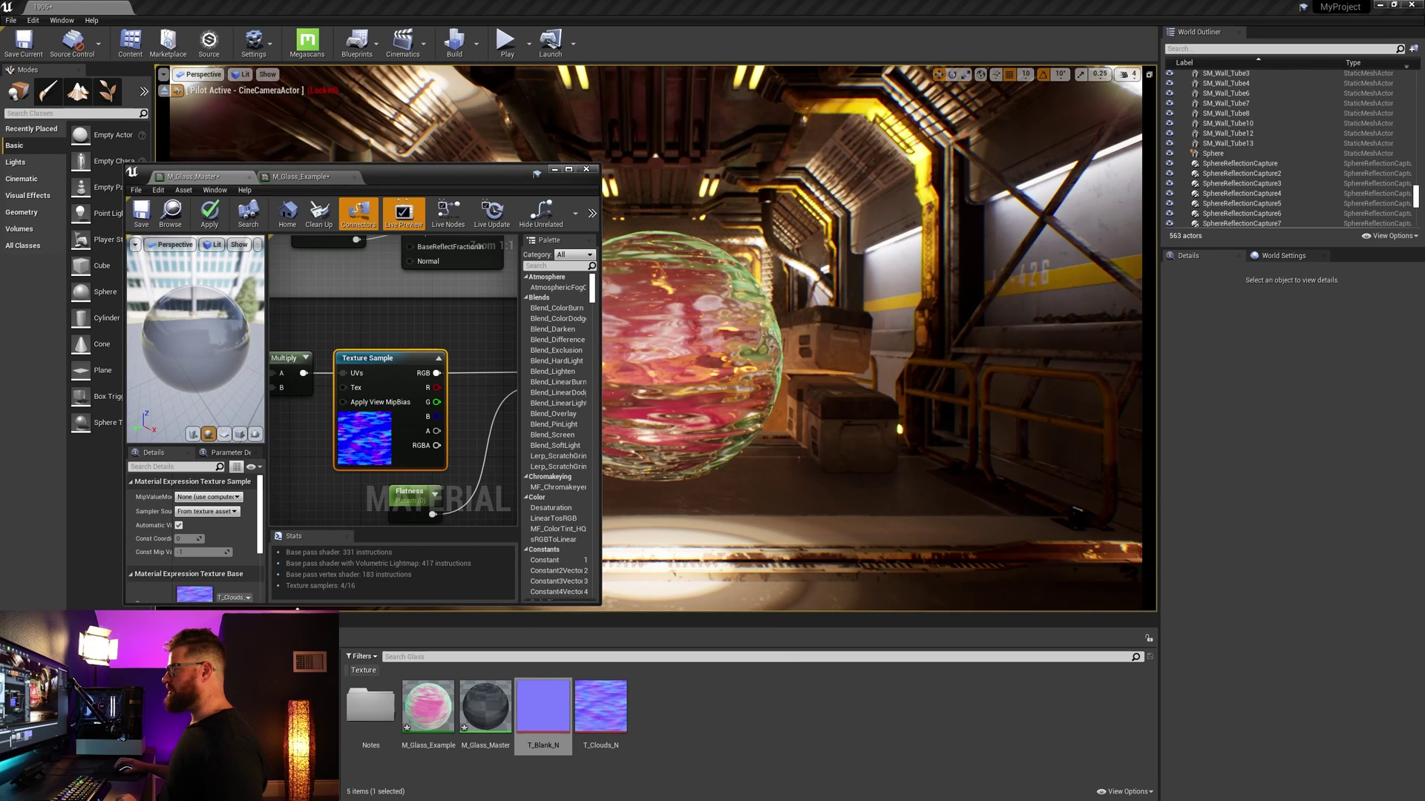
pyautogui.moveTo(301, 605); pyautogui.dragTo(301, 678)
pyautogui.click(230, 650)
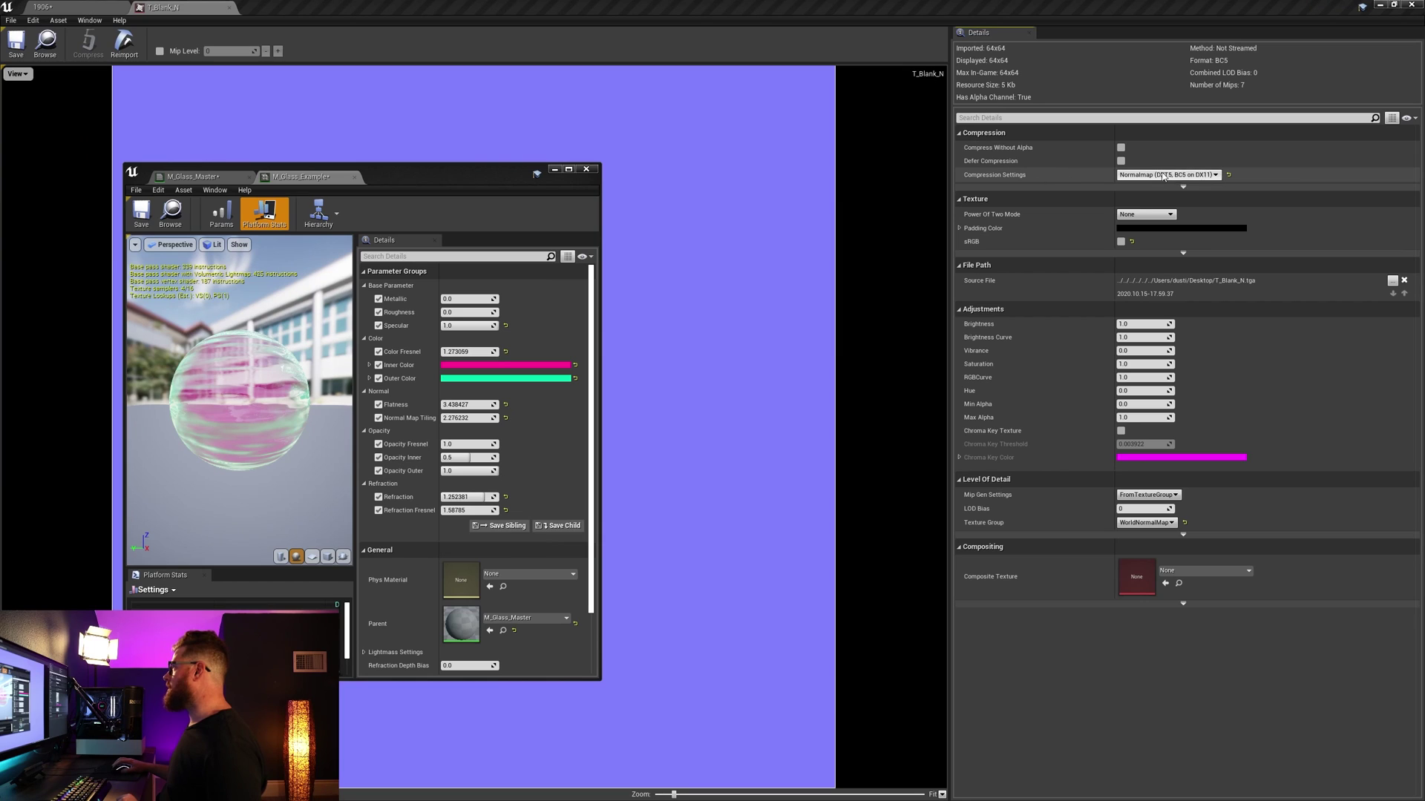
pyautogui.click(229, 8)
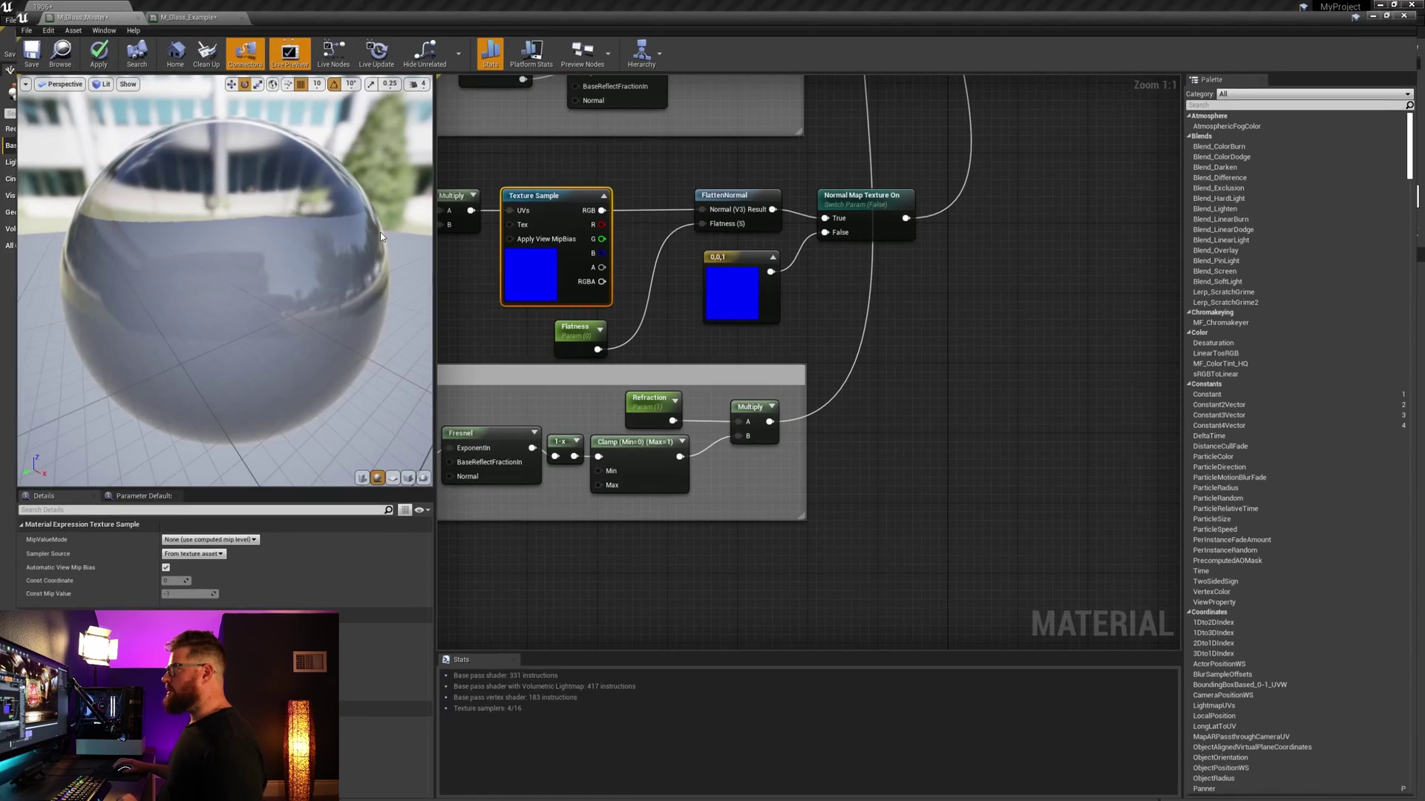
# Step: Convert the Texture Sample to a parameter named Normal Map Selector and enclose all normal map nodes in a comment titled Normal
pyautogui.rightClick(529, 270)
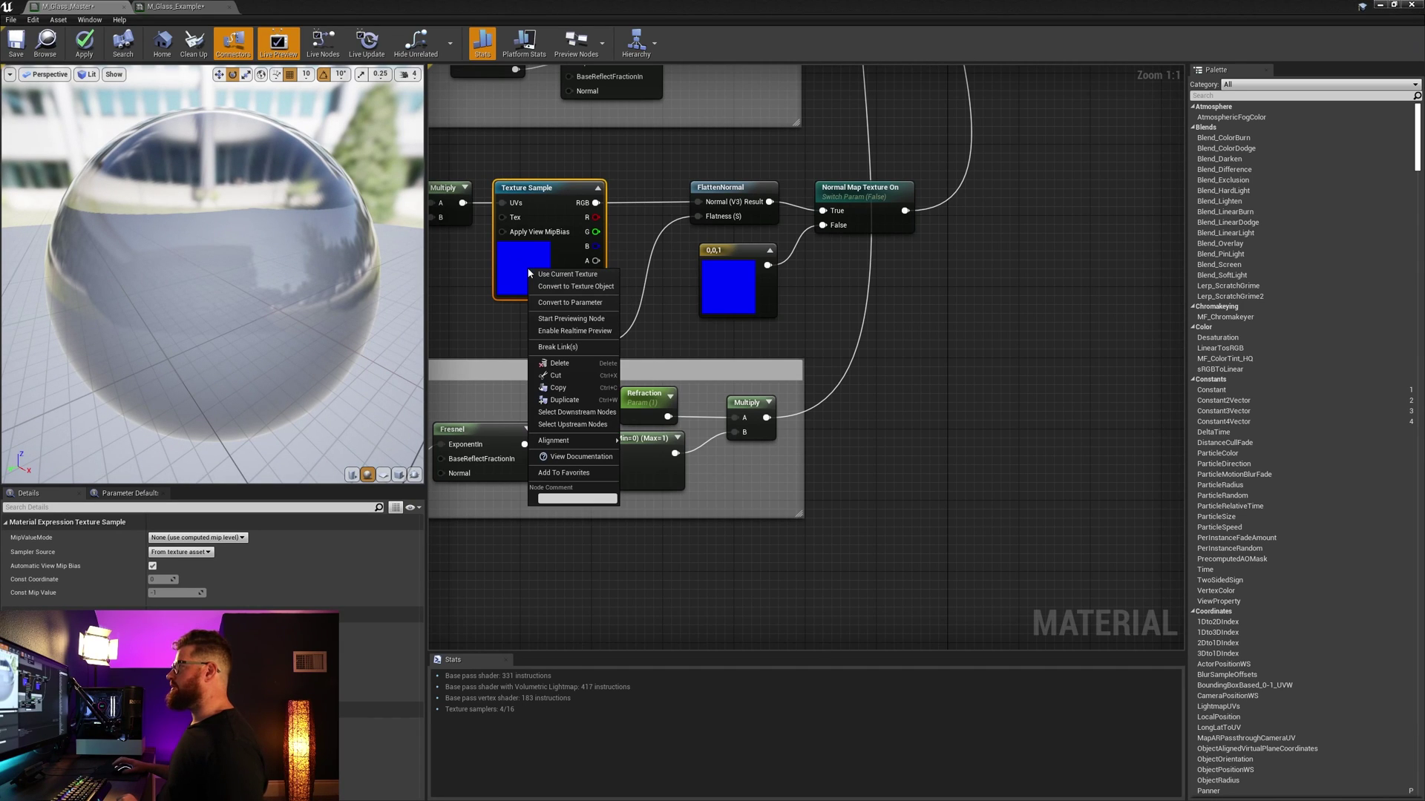
pyautogui.click(549, 302)
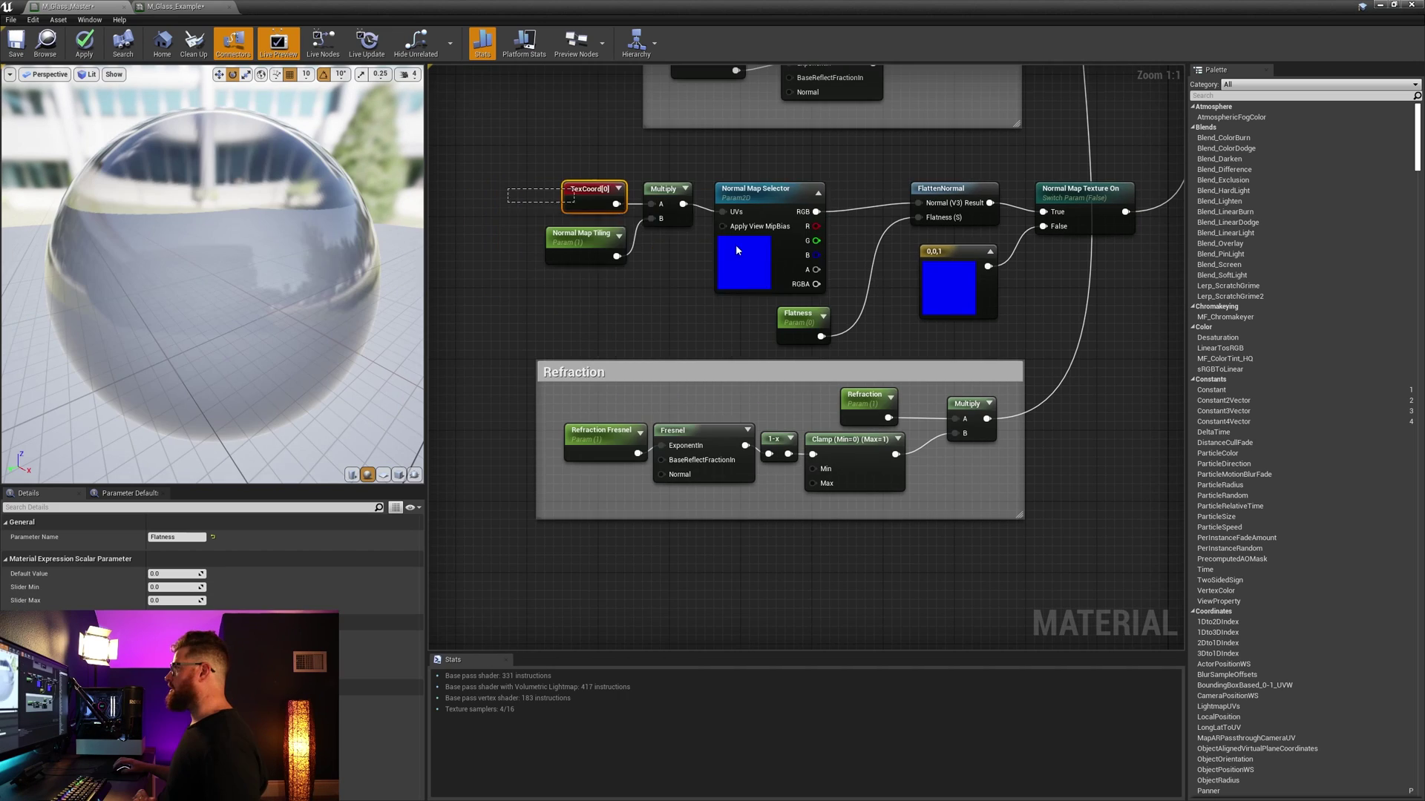
pyautogui.moveTo(519, 169); pyautogui.dragTo(1119, 310)
pyautogui.write('cN')
pyautogui.write('ormal')
pyautogui.press('Return')
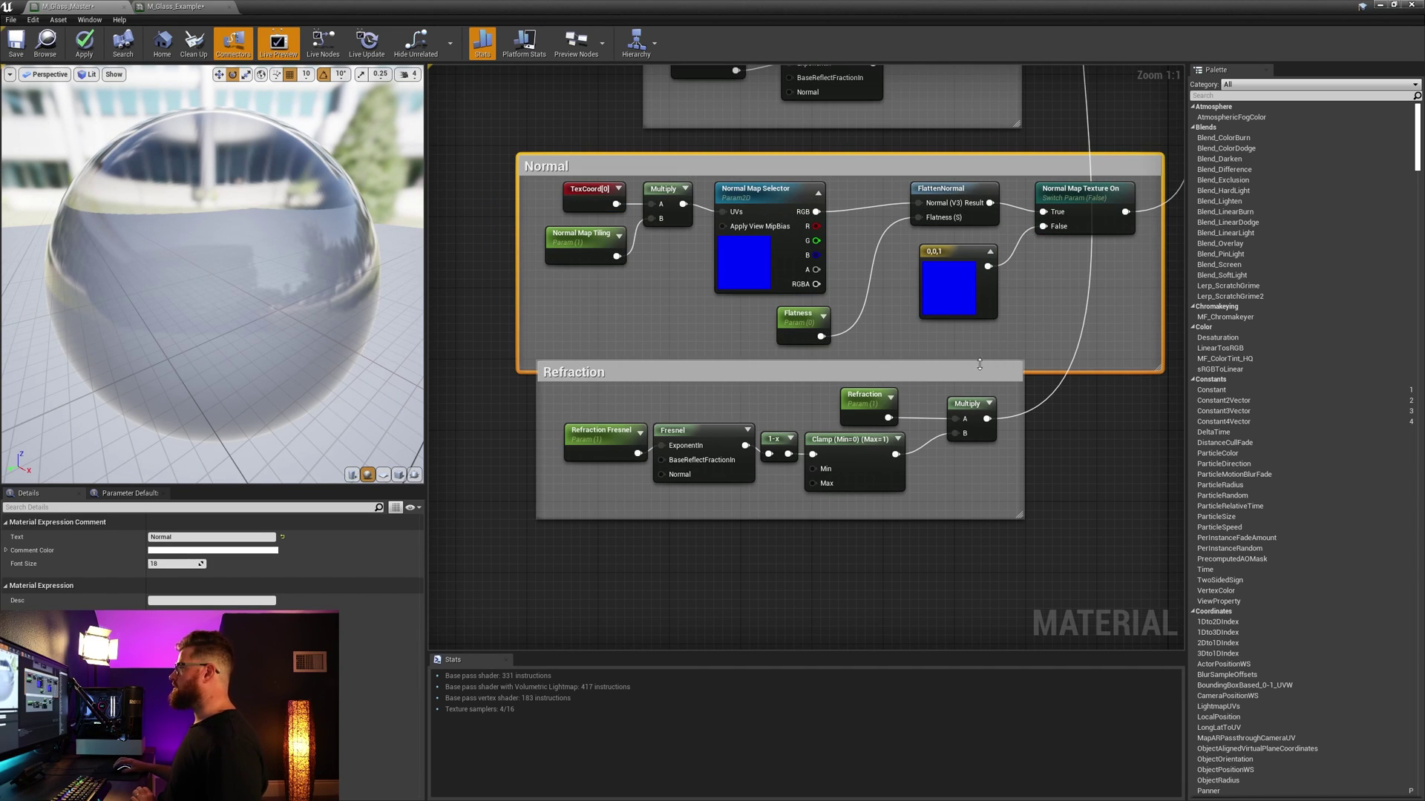
# Step: Space the Refraction and Normal comment groups apart below Opacity and move the material output node farther from the groups
pyautogui.moveTo(973, 365); pyautogui.dragTo(982, 400)
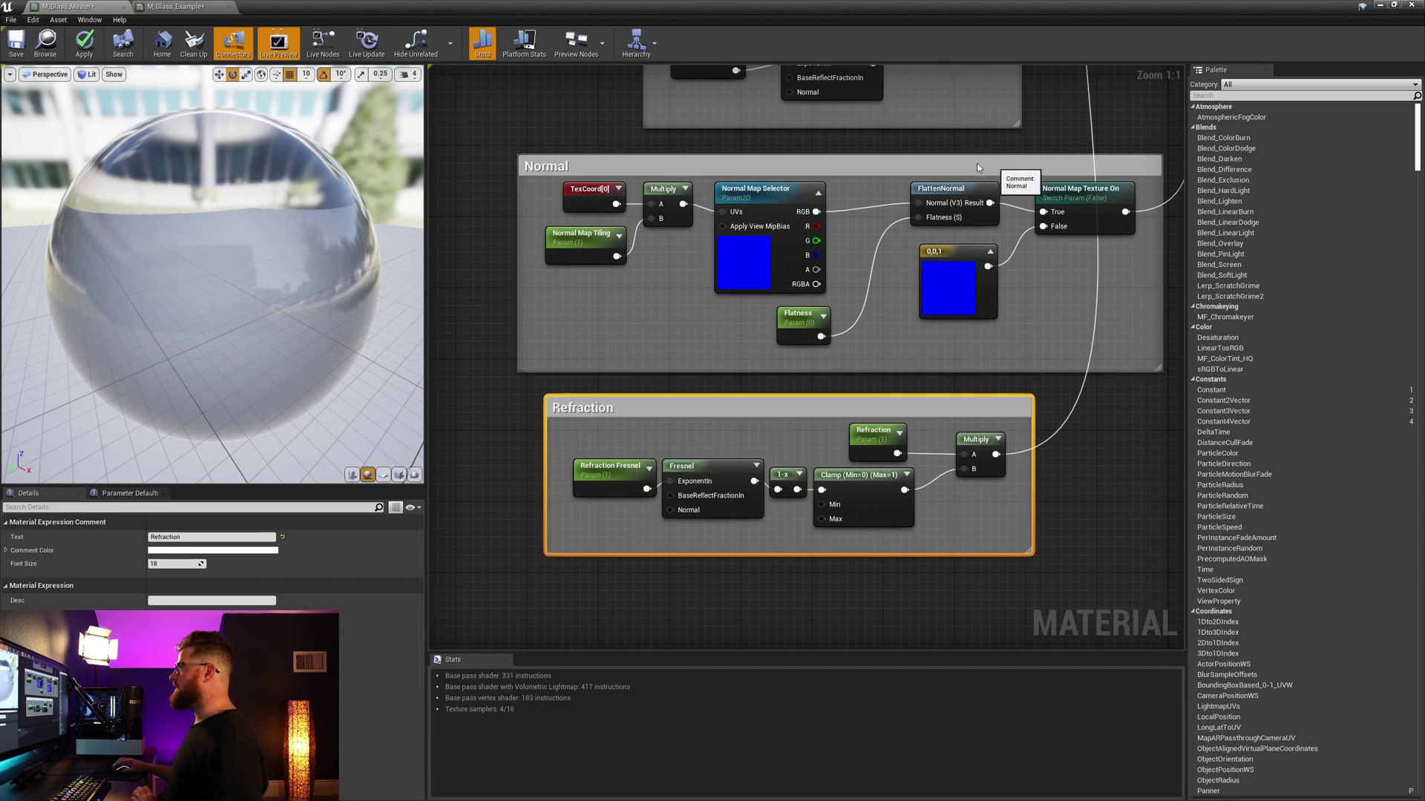
pyautogui.moveTo(997, 165); pyautogui.dragTo(873, 159)
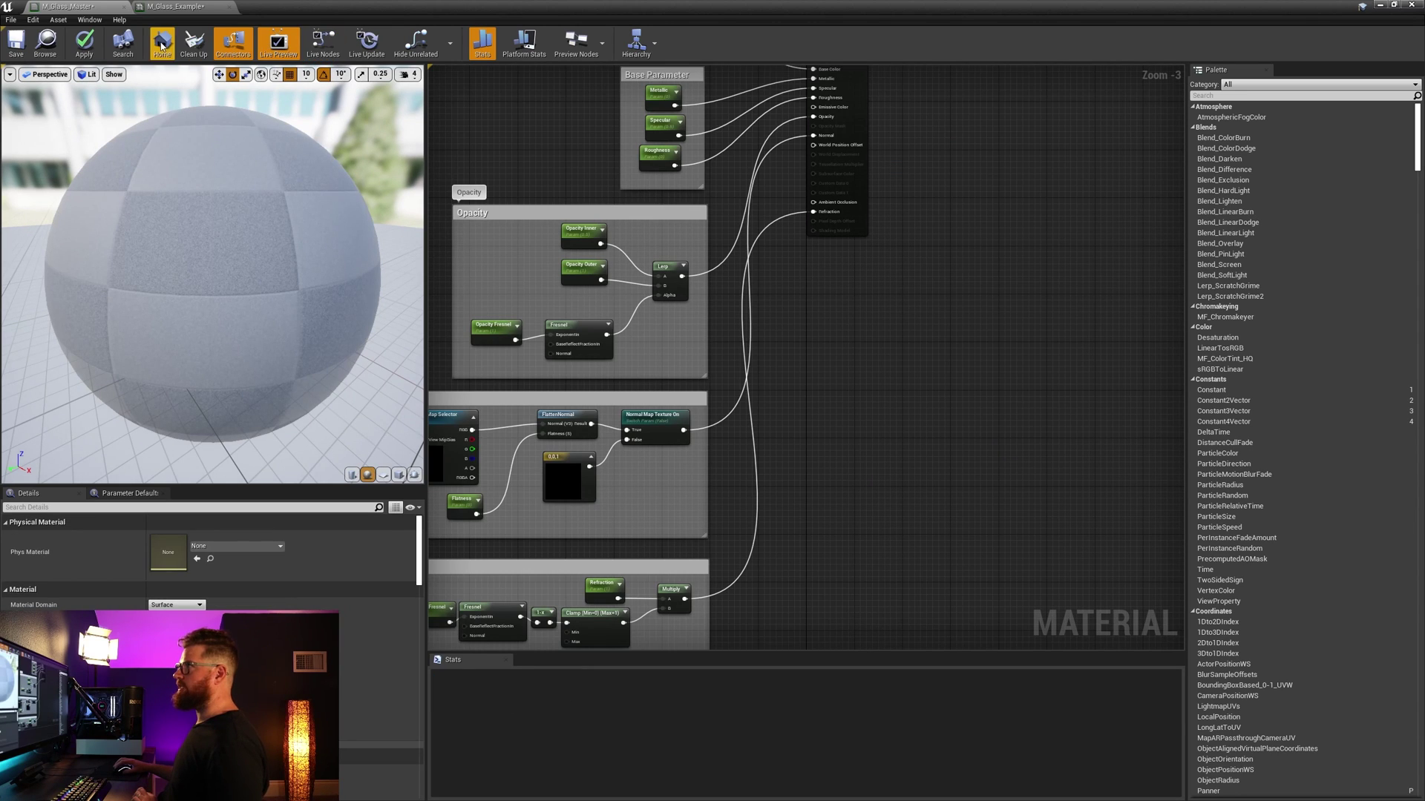
pyautogui.moveTo(851, 234); pyautogui.dragTo(954, 399)
pyautogui.moveTo(775, 129); pyautogui.dragTo(947, 422, button='right')
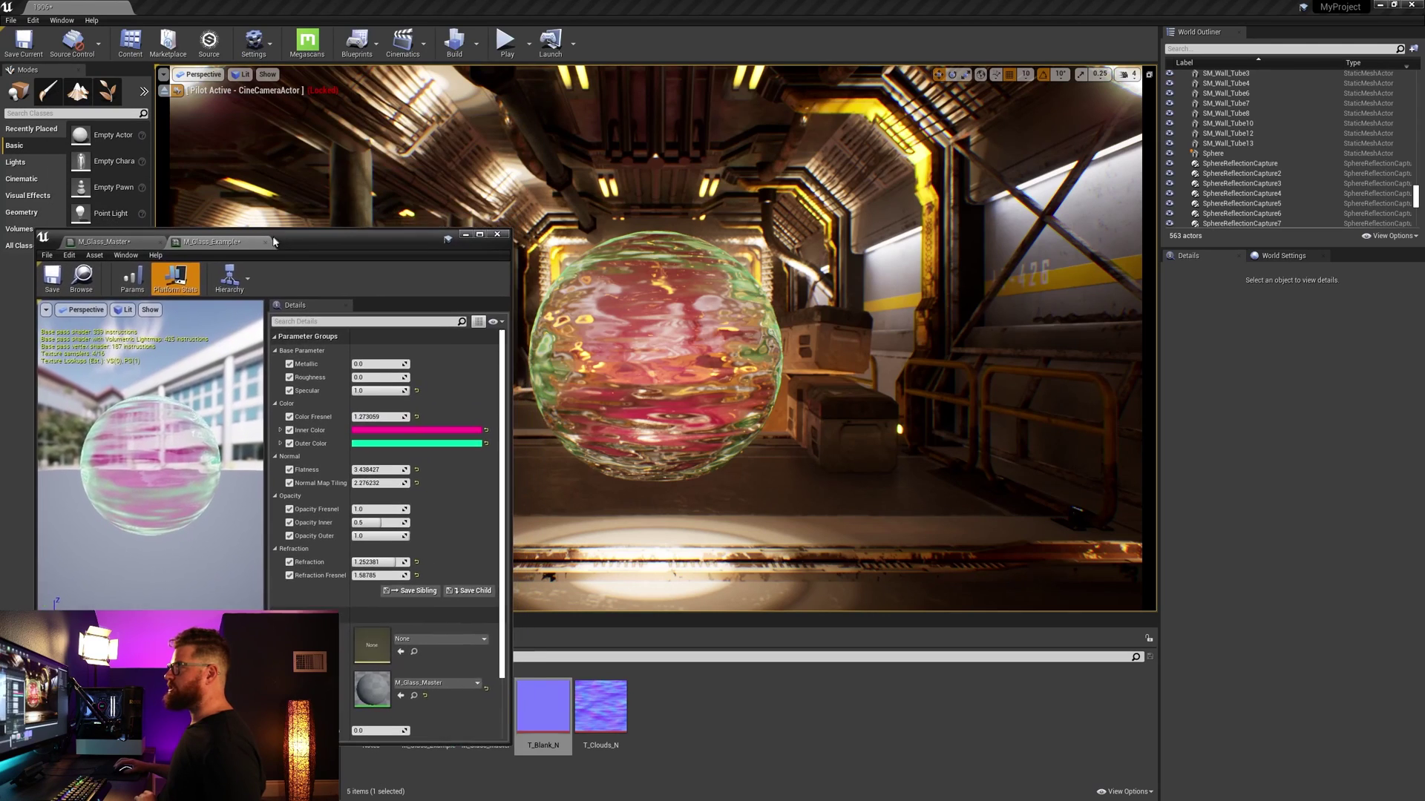
# Step: In M_Glass_Example, enable the Normal Map Selector override and turn on Normal Map Texture On
pyautogui.moveTo(269, 245); pyautogui.dragTo(242, 289)
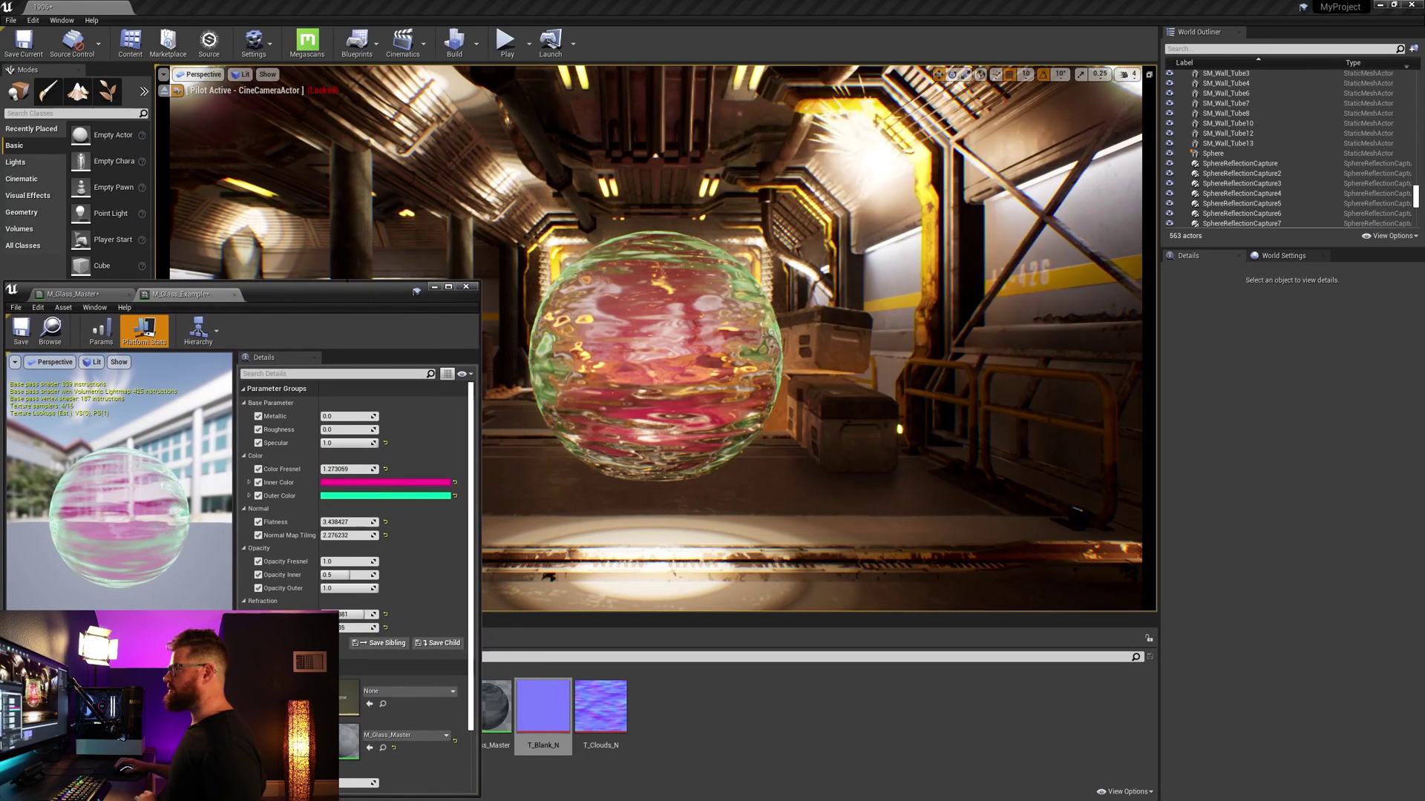
pyautogui.click(324, 614)
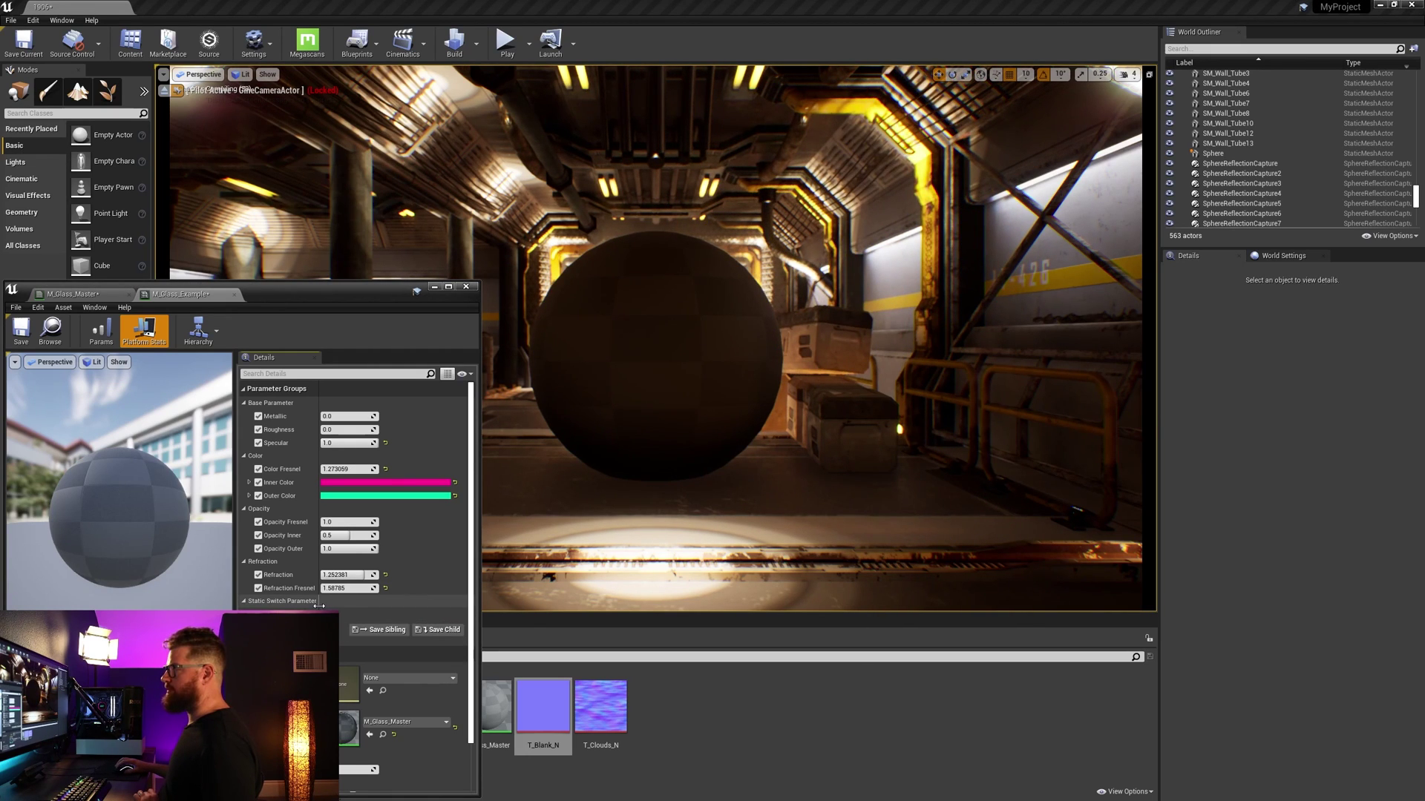
pyautogui.moveTo(319, 604); pyautogui.dragTo(349, 605)
pyautogui.click(258, 669)
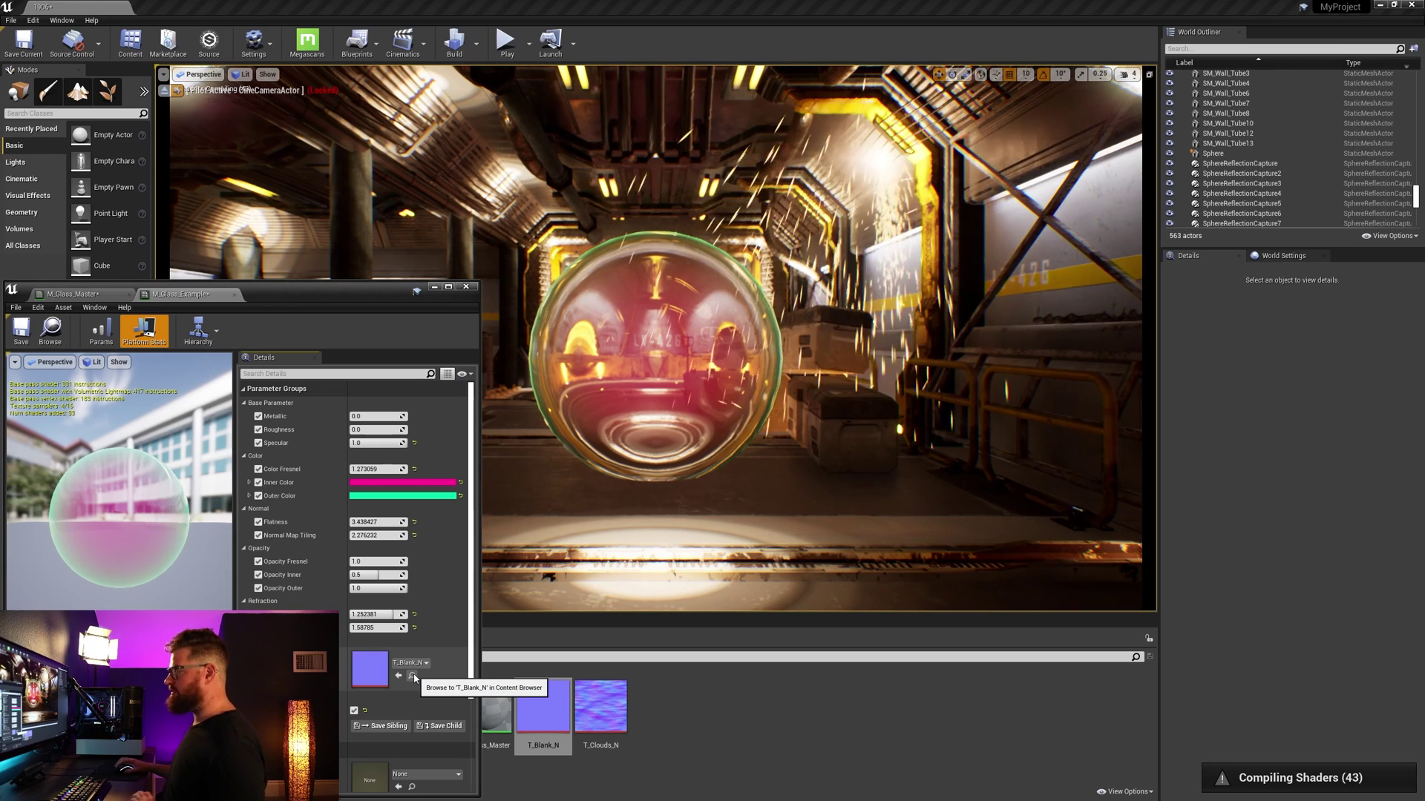
# Step: Assign T_Clouds_N to the instance's Normal Map Selector and lower Flatness to about 1.23
pyautogui.moveTo(600, 704); pyautogui.dragTo(373, 670)
pyautogui.scroll(-1, 438, 680)
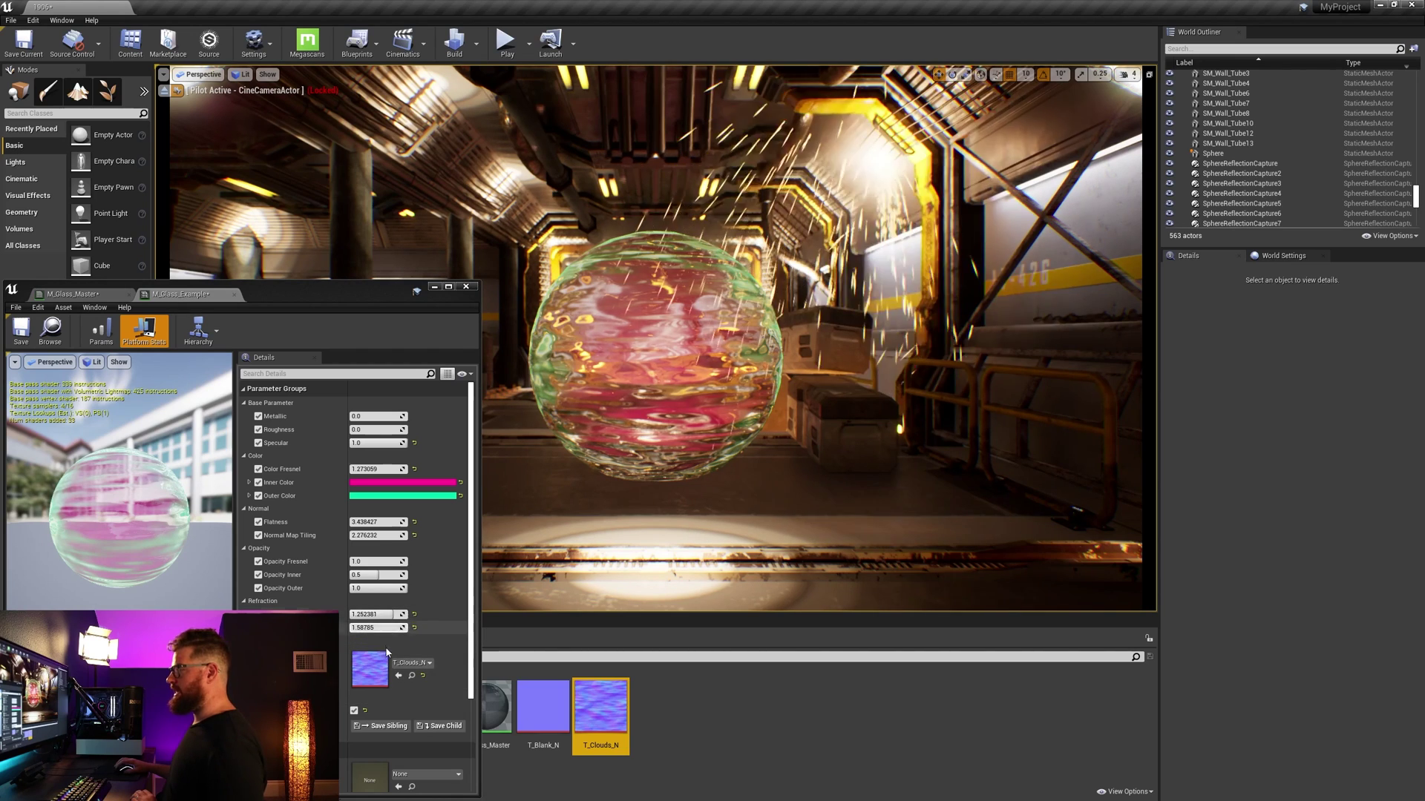
pyautogui.scroll(-1, 379, 666)
pyautogui.moveTo(385, 487); pyautogui.dragTo(350, 487)
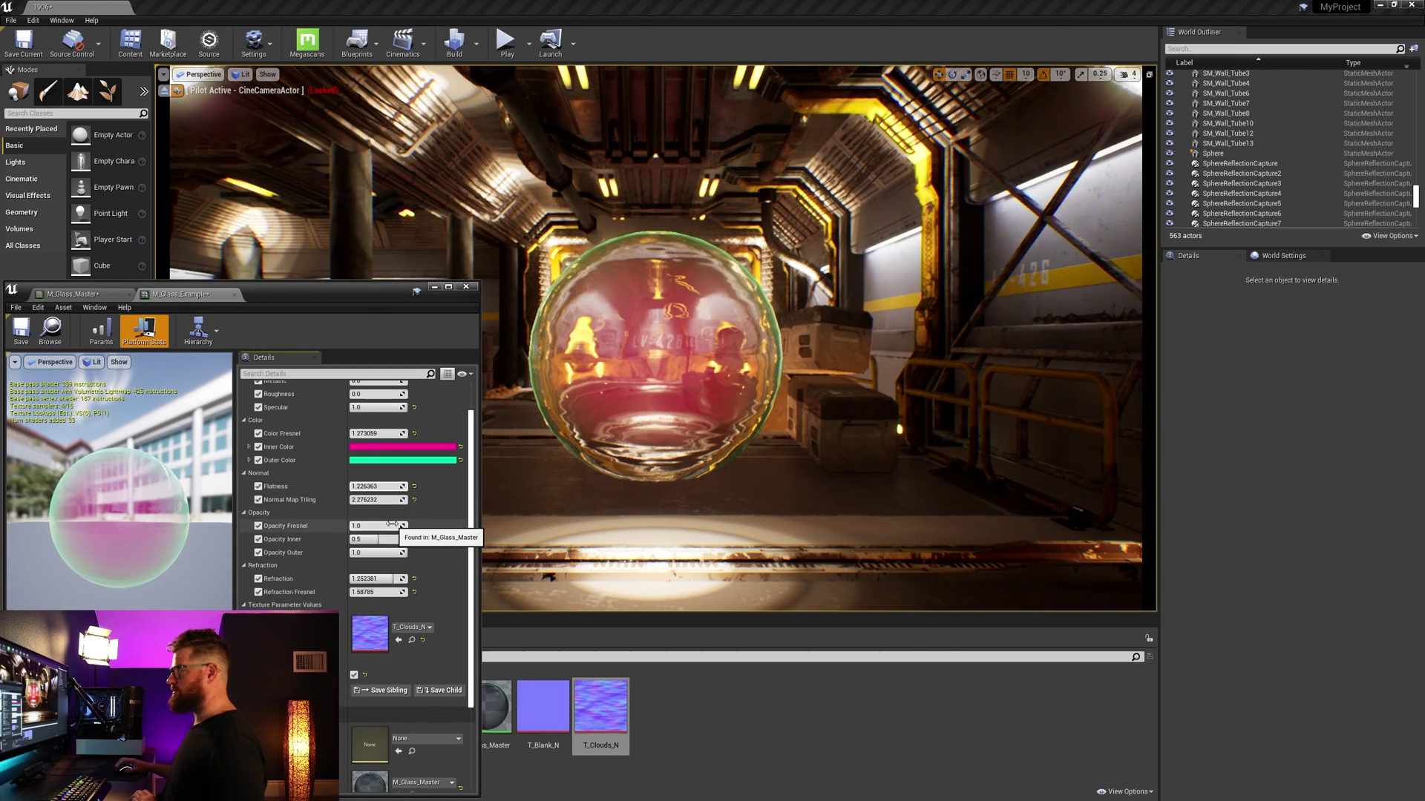
# Step: In M_Glass_Master, assign the Normal Map Selector and Normal Map Texture On parameters to the Normal group
pyautogui.click(74, 294)
pyautogui.doubleClick(346, 291)
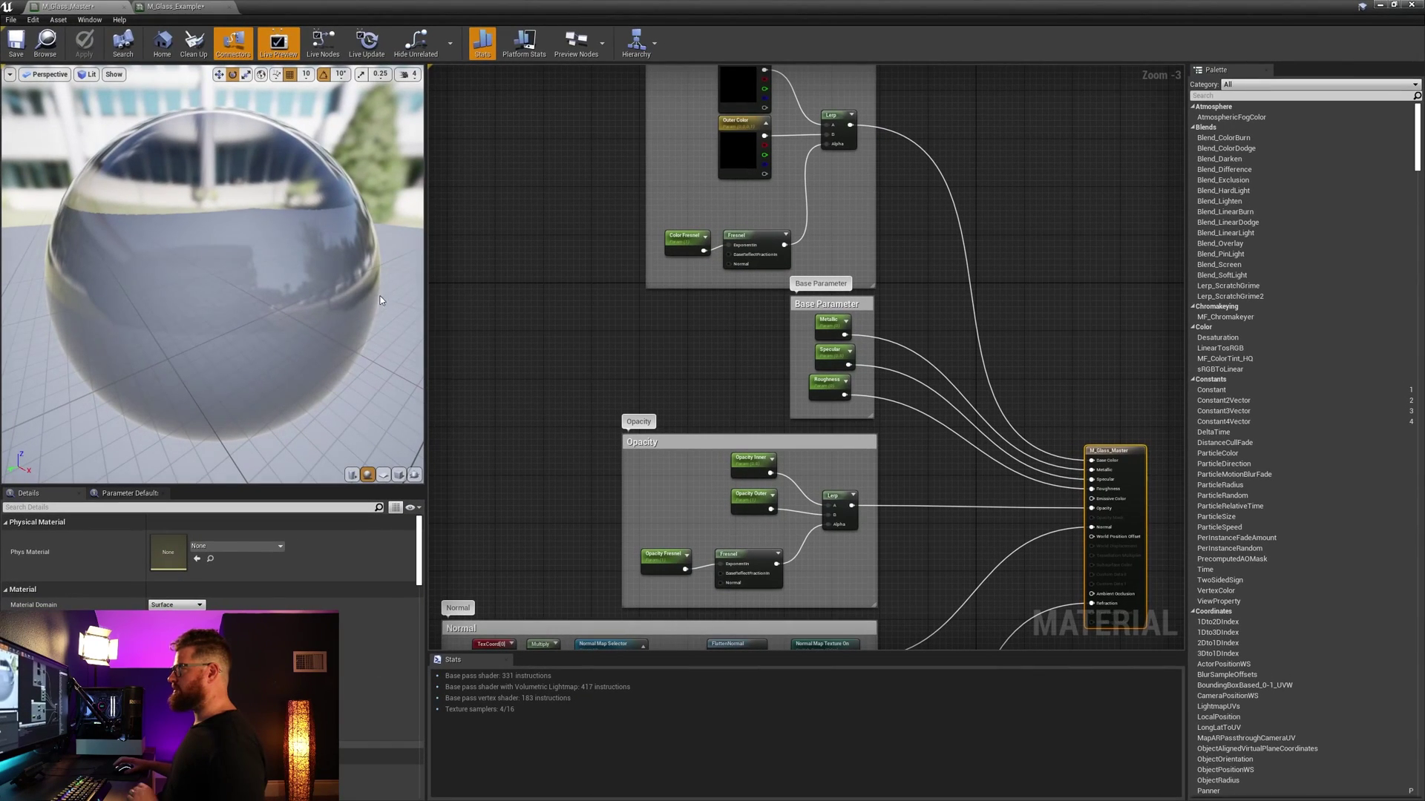
pyautogui.click(816, 340)
pyautogui.click(716, 362)
pyautogui.click(567, 311)
# Step: Review M_Glass_Example's preview and parameter groups, collapsing Base Parameter, Color, Normal and Opacity in turn
pyautogui.click(175, 7)
pyautogui.moveTo(496, 342); pyautogui.dragTo(371, 415)
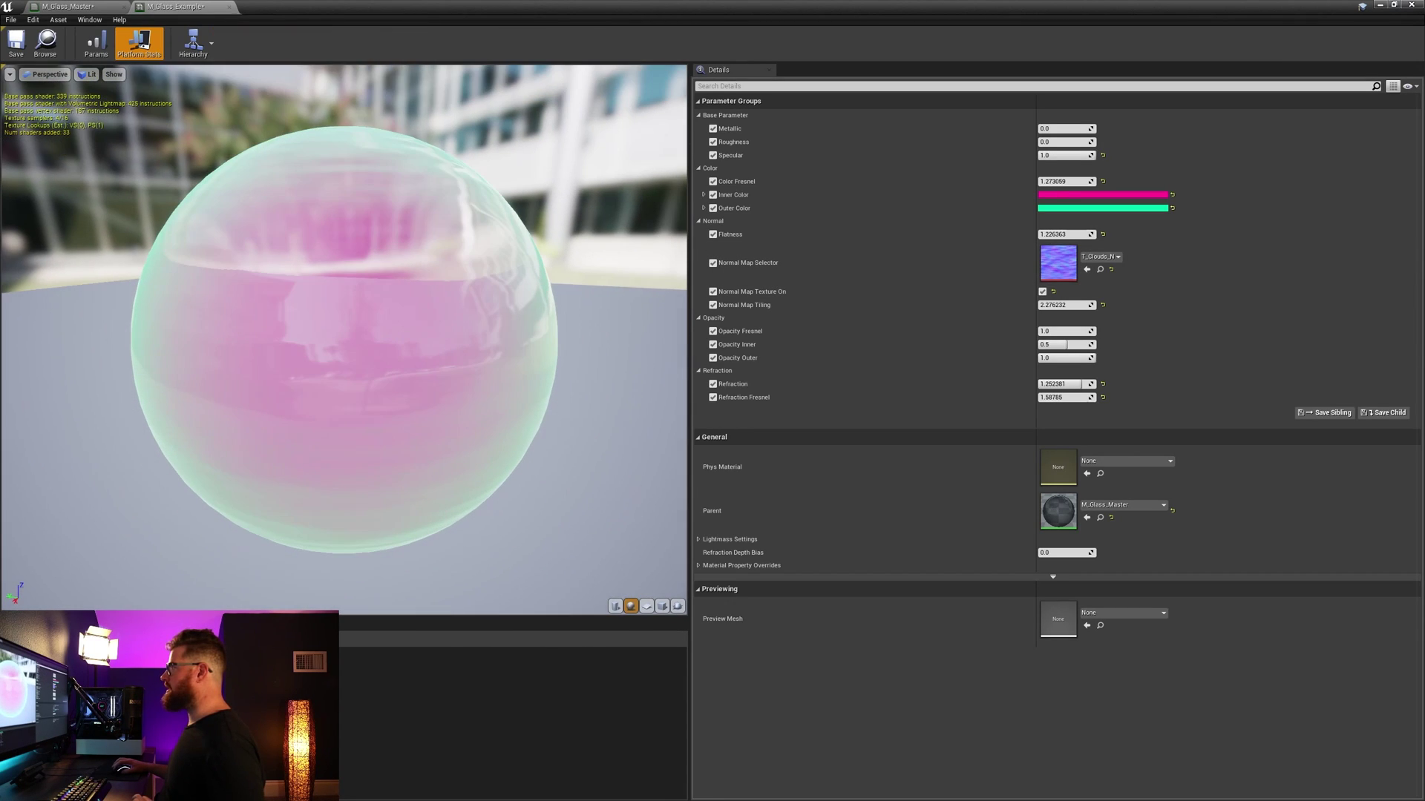
pyautogui.click(699, 116)
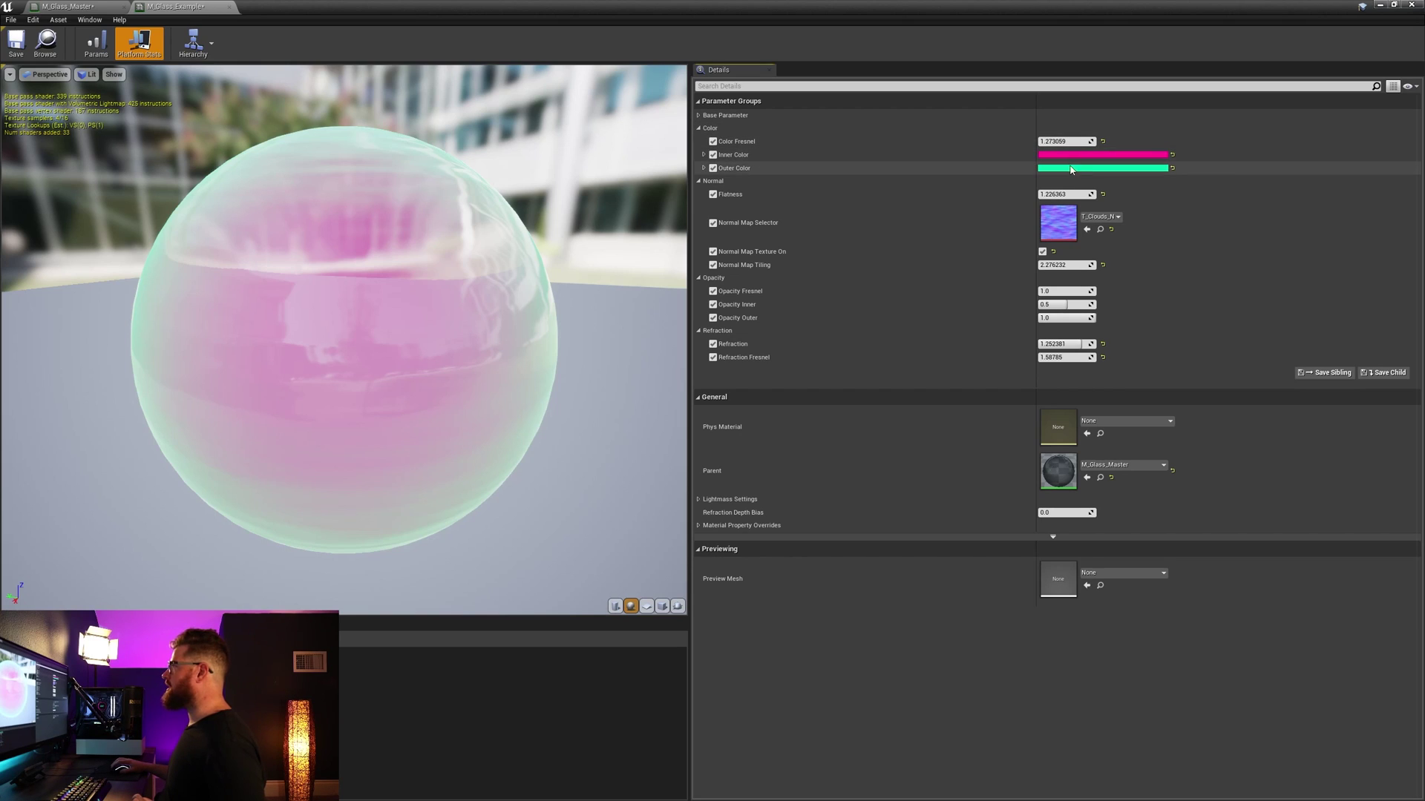
pyautogui.click(698, 127)
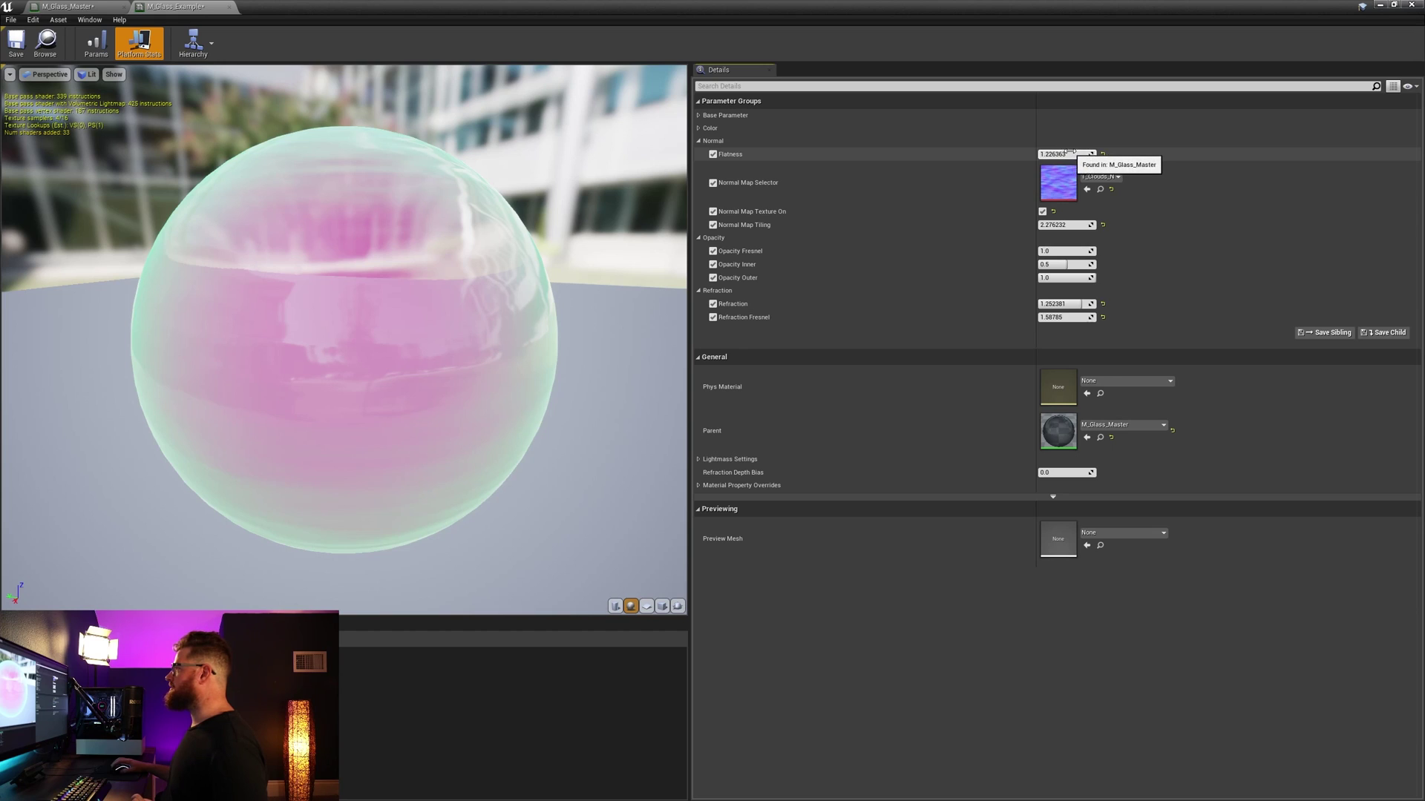
pyautogui.click(697, 141)
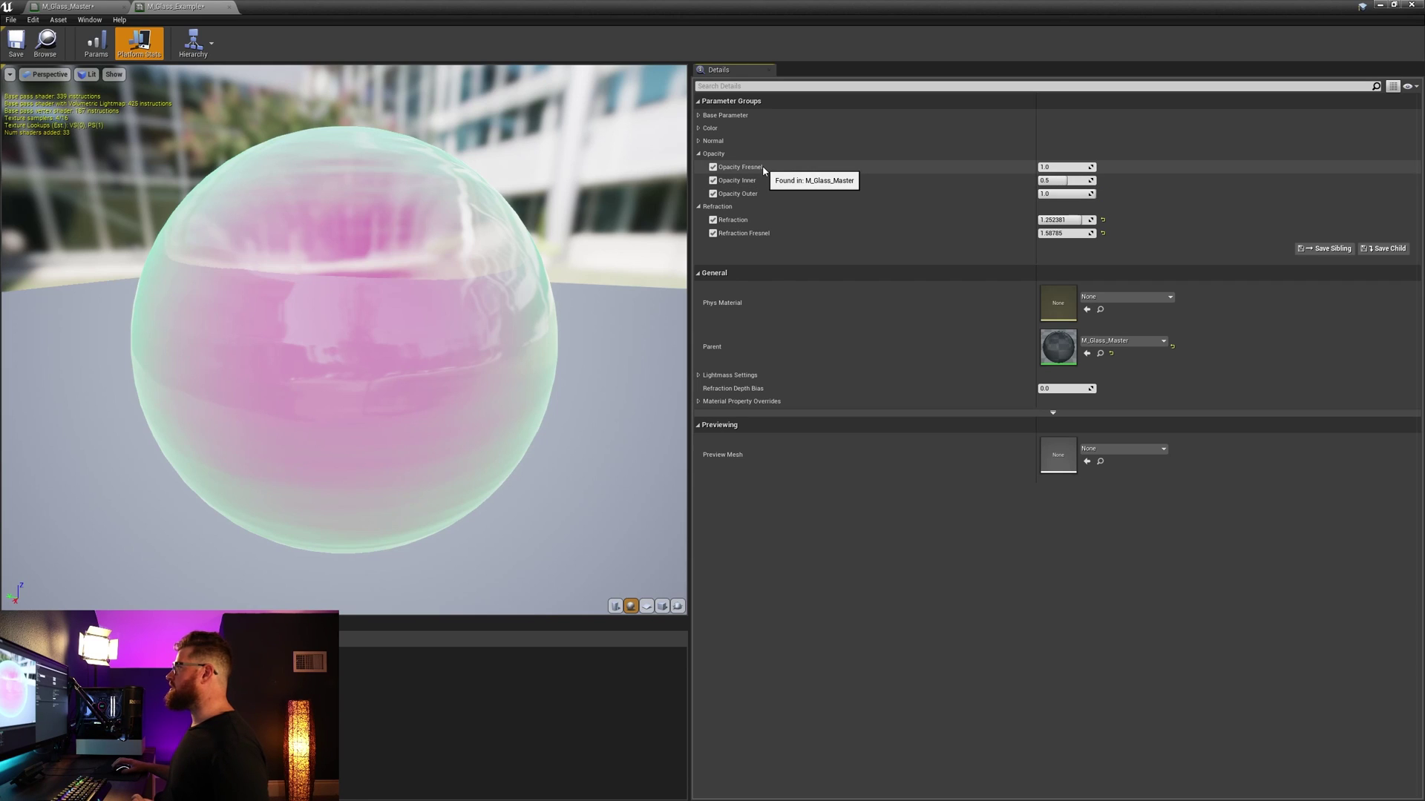
pyautogui.click(699, 154)
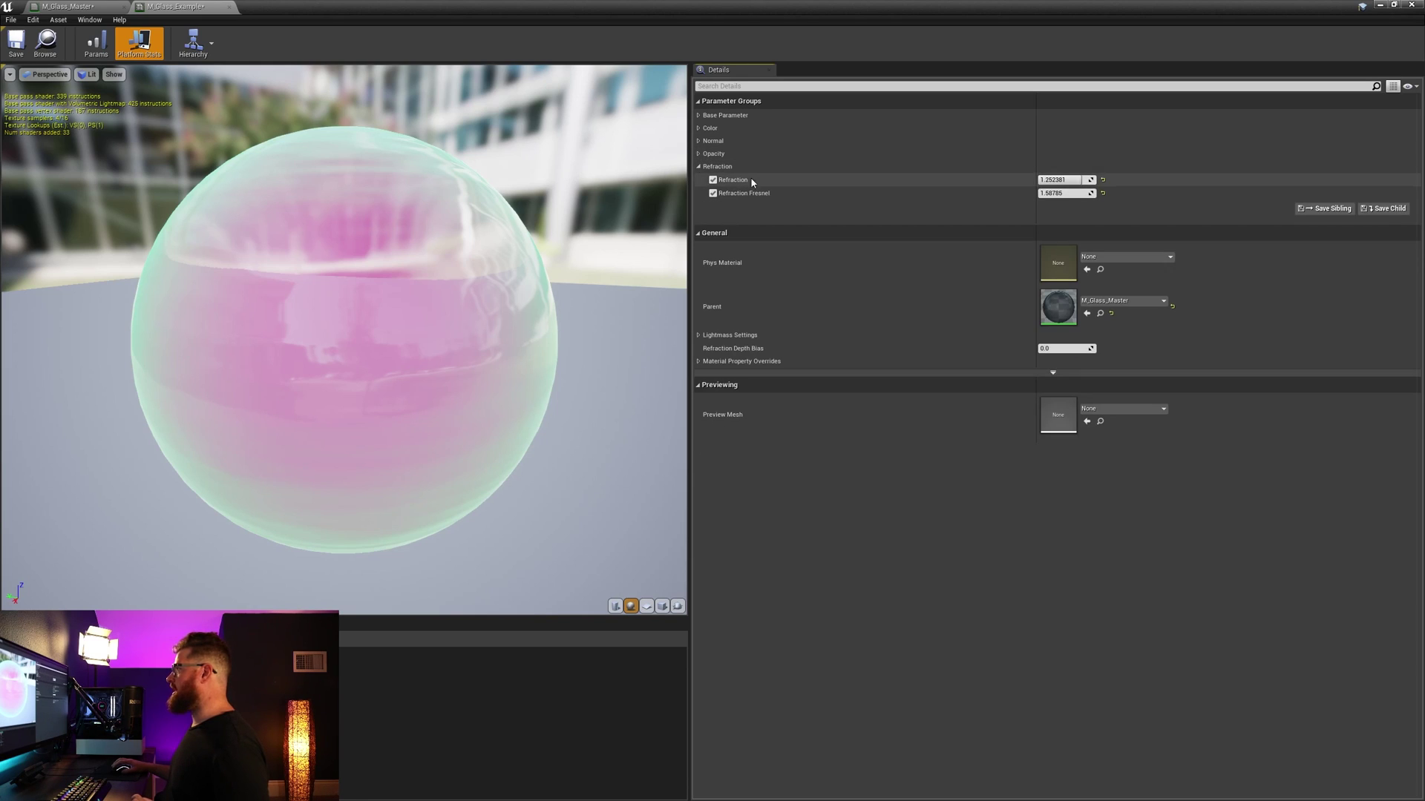